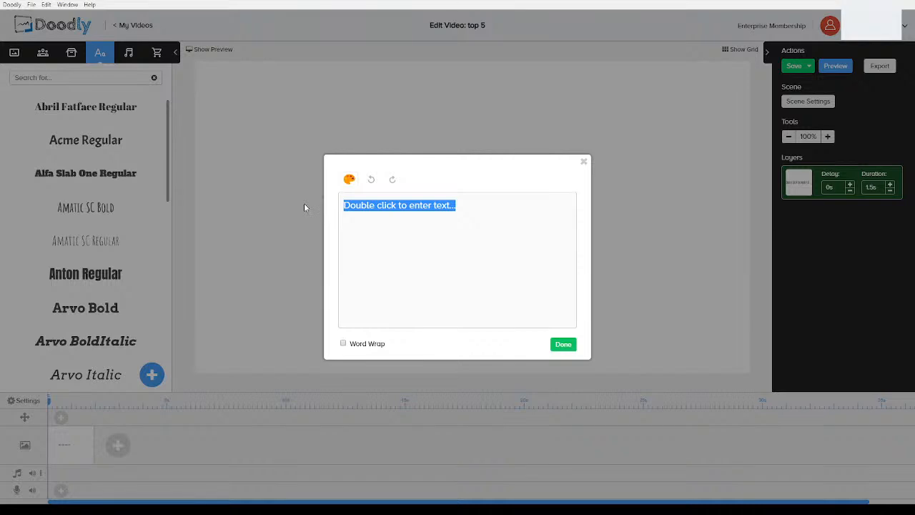
# Enter the title text "Top 5 Best Whiteboard Animation Softwares" and confirm it onto the canvas
pyautogui.write('Top ')
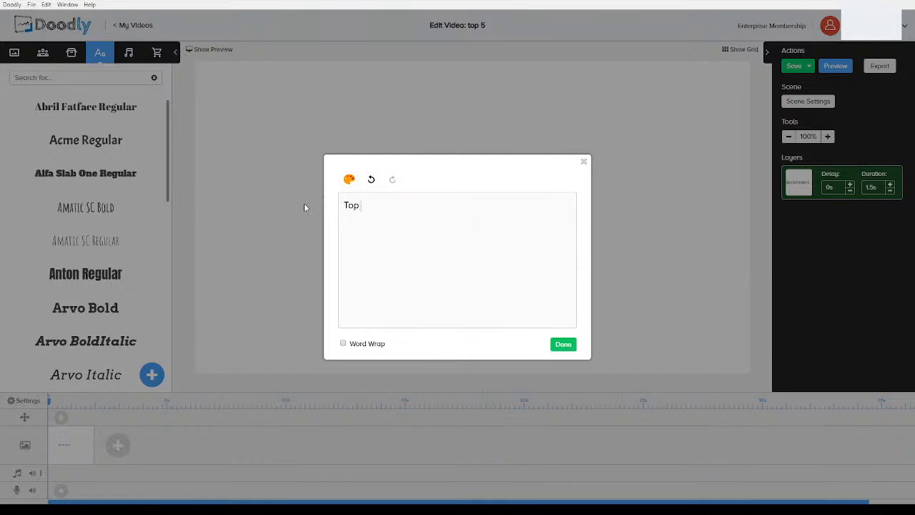
pyautogui.write('5 Best Whiteboard ani')
pyautogui.press('BackSpace')
pyautogui.press('BackSpace')
pyautogui.press('BackSpace')
pyautogui.write('A')
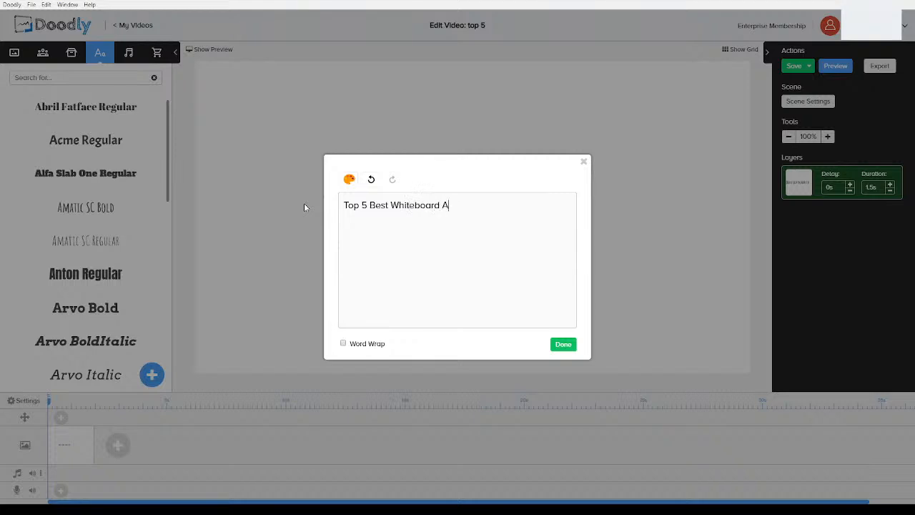
pyautogui.write('nimation Softwares')
pyautogui.click(563, 344)
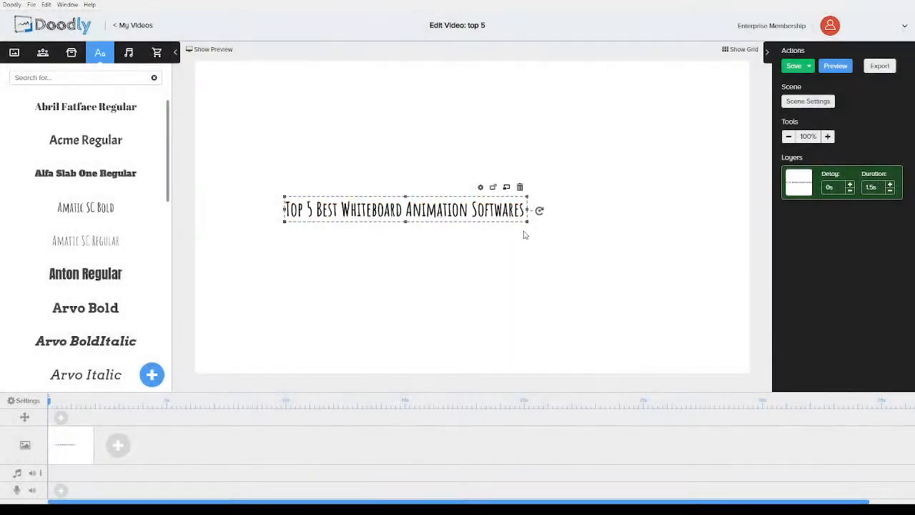
# Enlarge the title text so it spans most of the canvas width
pyautogui.moveTo(527, 227); pyautogui.dragTo(712, 307)
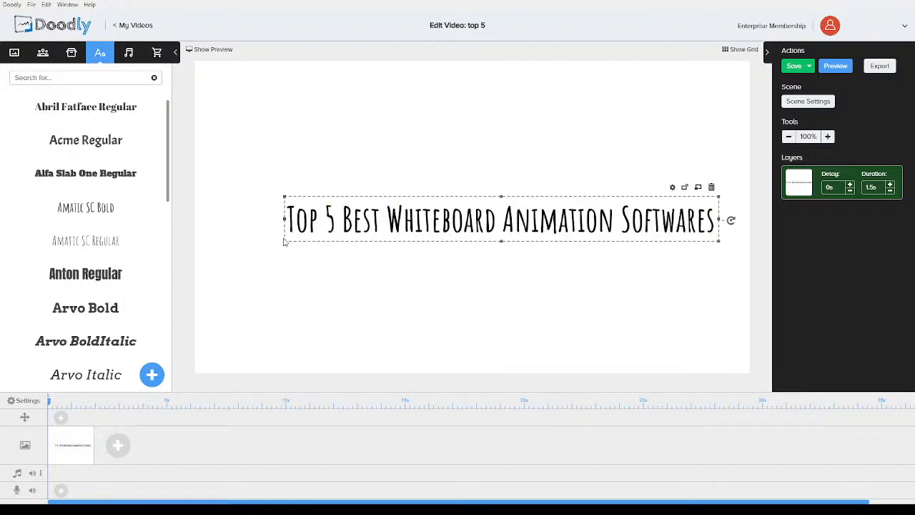
pyautogui.moveTo(284, 241); pyautogui.dragTo(210, 246)
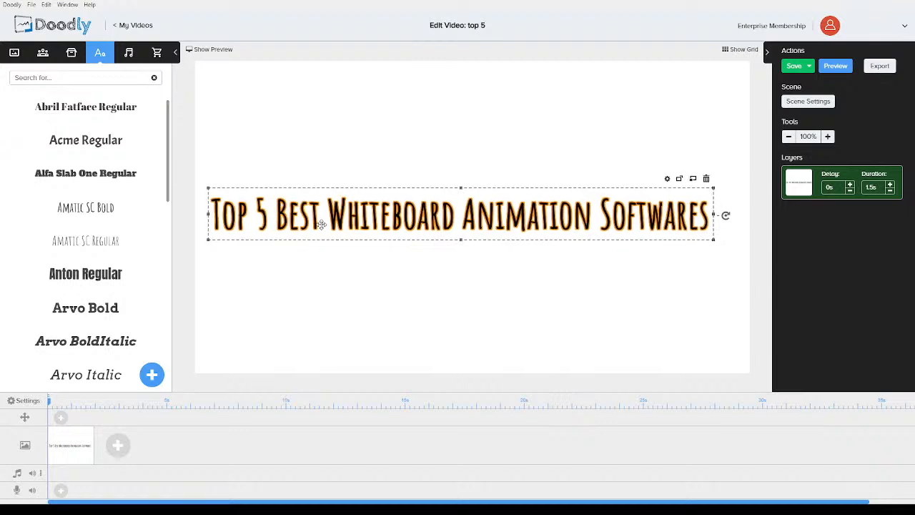
pyautogui.click(325, 278)
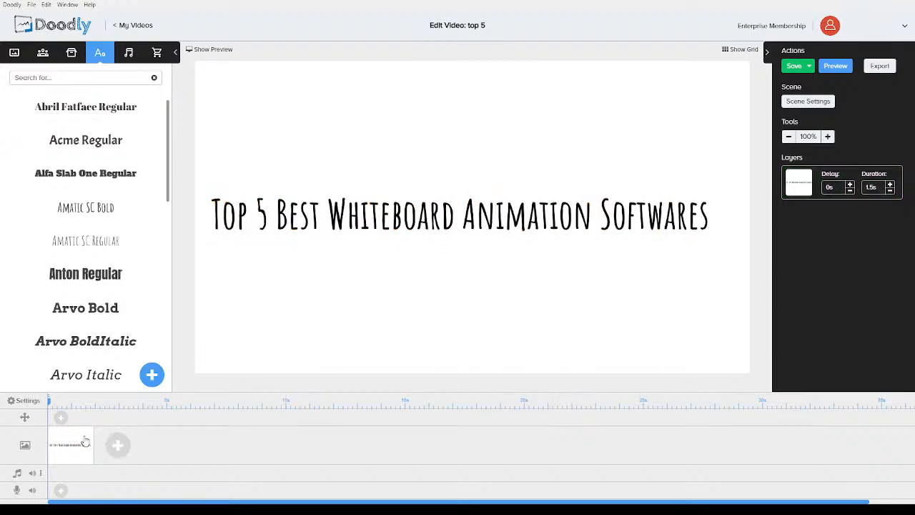
# Add a new scene and paste a copy of the title text from the first scene into it
pyautogui.click(116, 446)
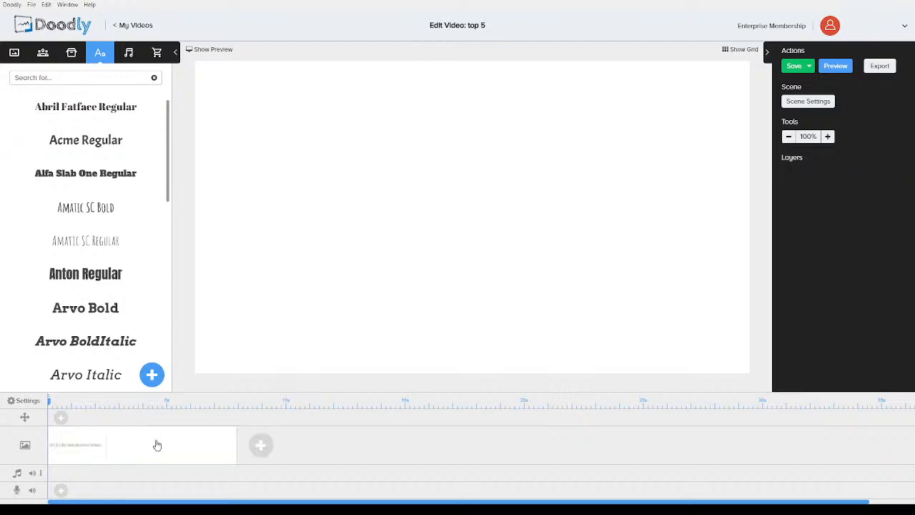
pyautogui.click(165, 406)
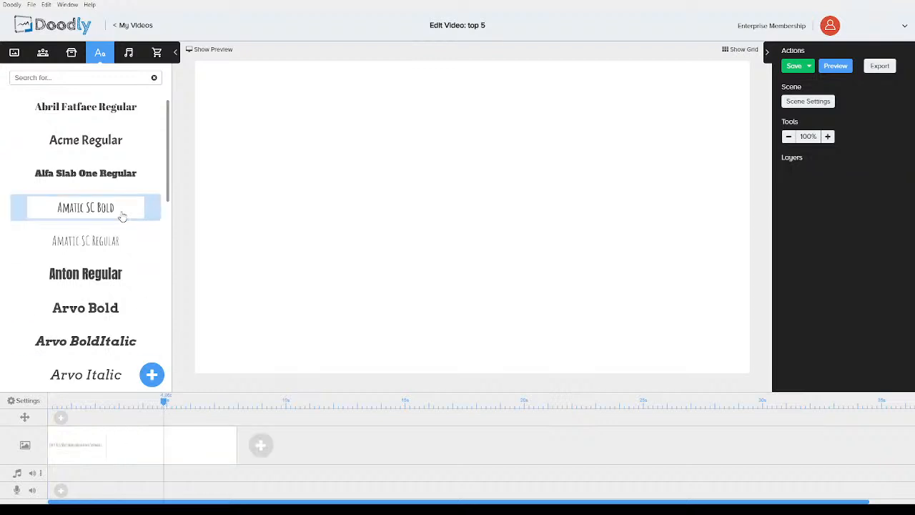
pyautogui.click(82, 439)
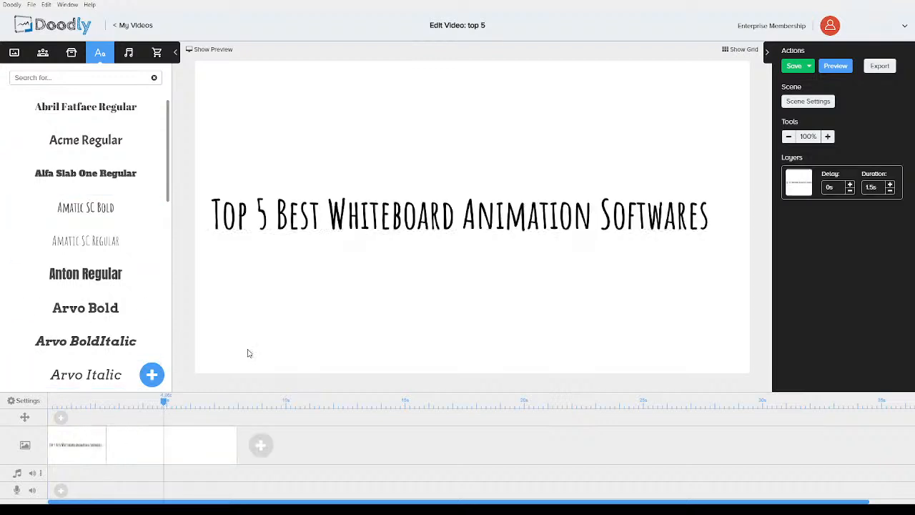
pyautogui.click(323, 224)
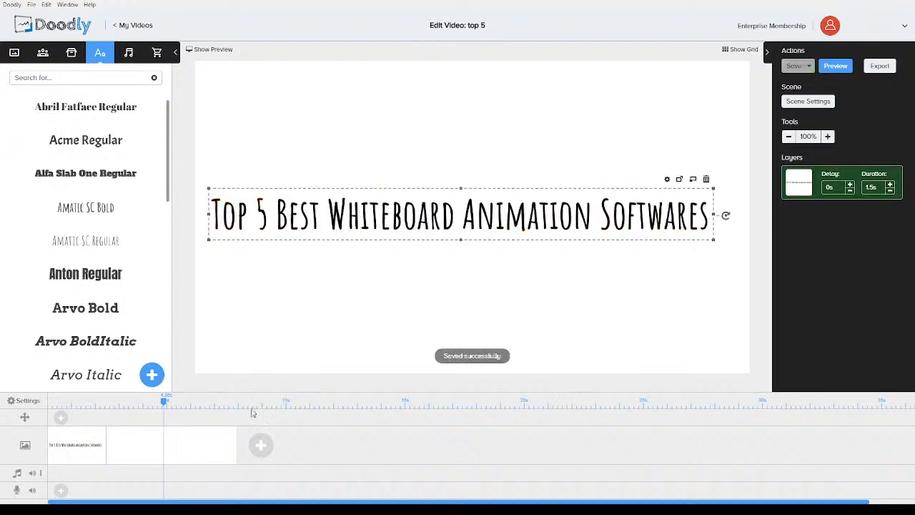
pyautogui.click(175, 457)
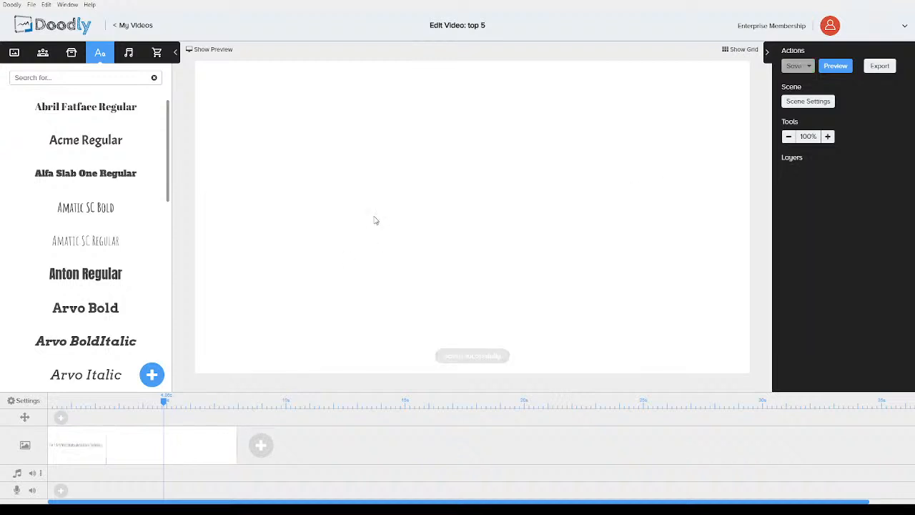
pyautogui.hotkey('ctrl', 'v')
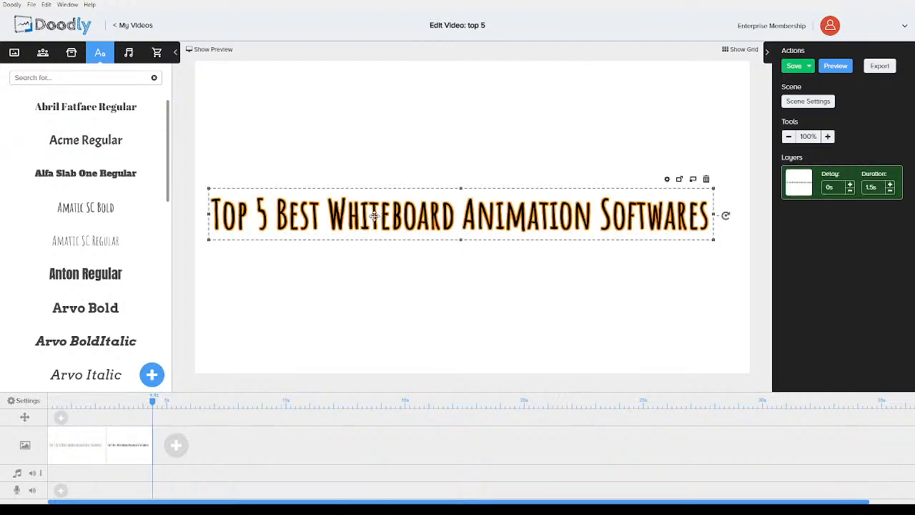
# Replace the pasted text with "Number X" and move it to the lower-left corner of the canvas
pyautogui.doubleClick(373, 216)
pyautogui.moveTo(537, 207); pyautogui.dragTo(289, 202)
pyautogui.write('Number X')
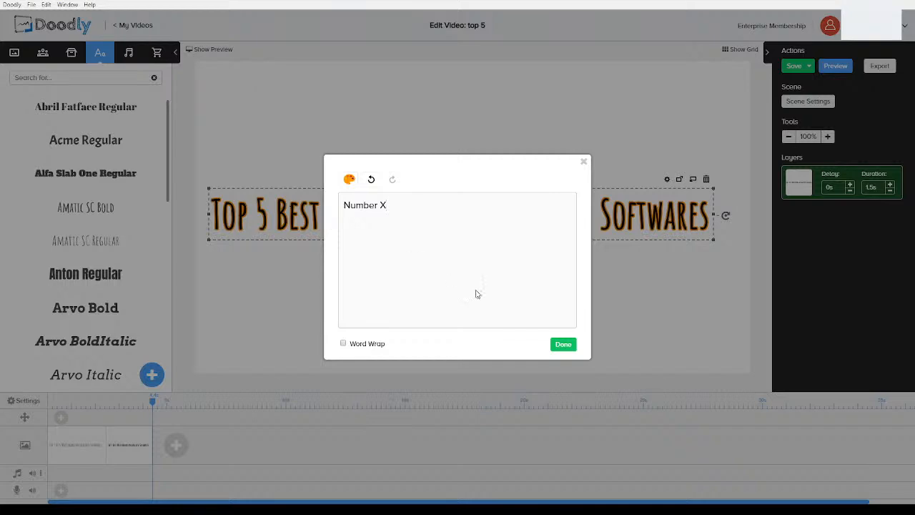
pyautogui.click(564, 346)
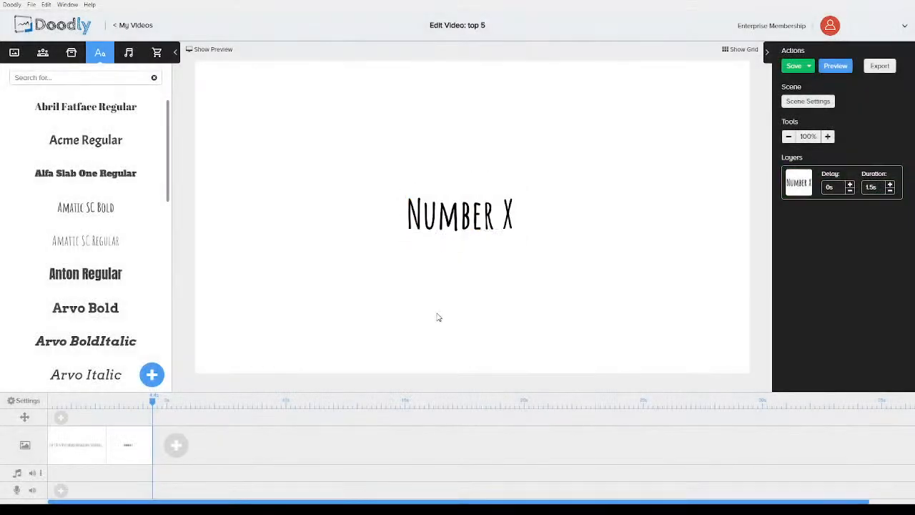
pyautogui.moveTo(452, 223); pyautogui.dragTo(253, 338)
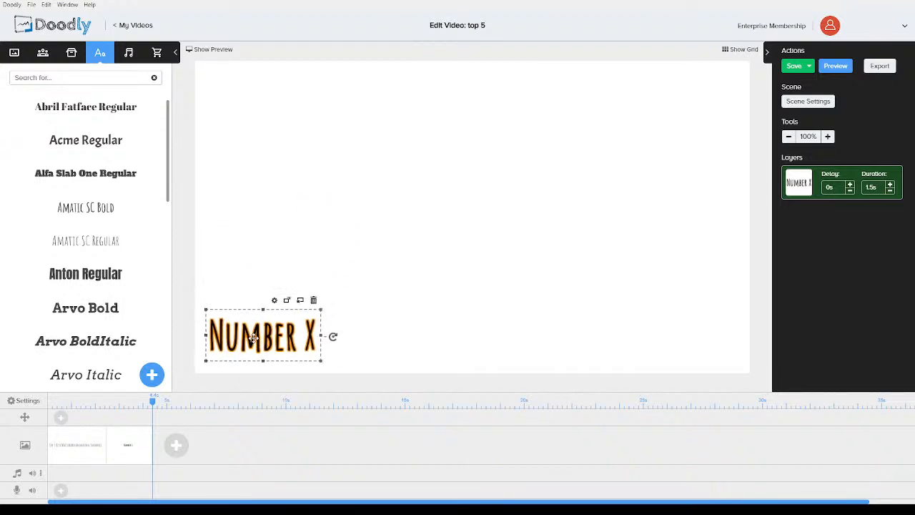
pyautogui.click(284, 230)
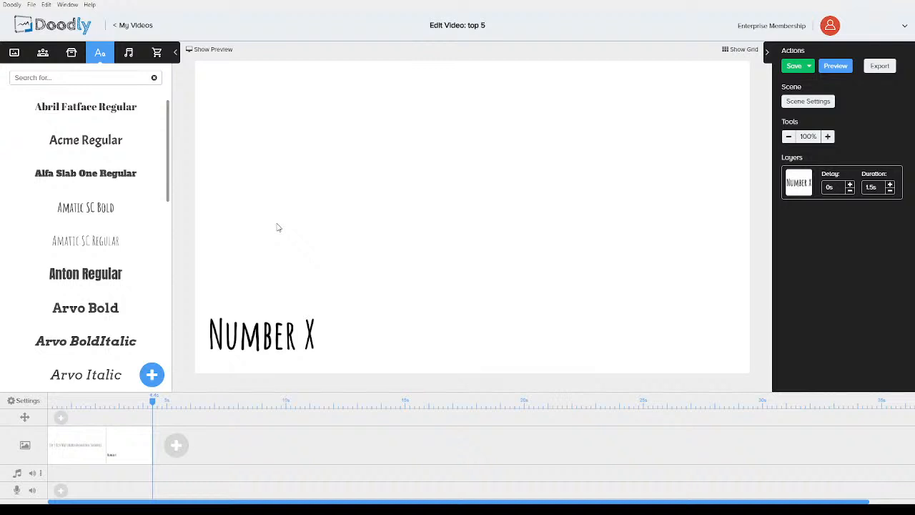
# Search the image library for a line and place a horizontal line near the middle of the canvas
pyautogui.click(70, 54)
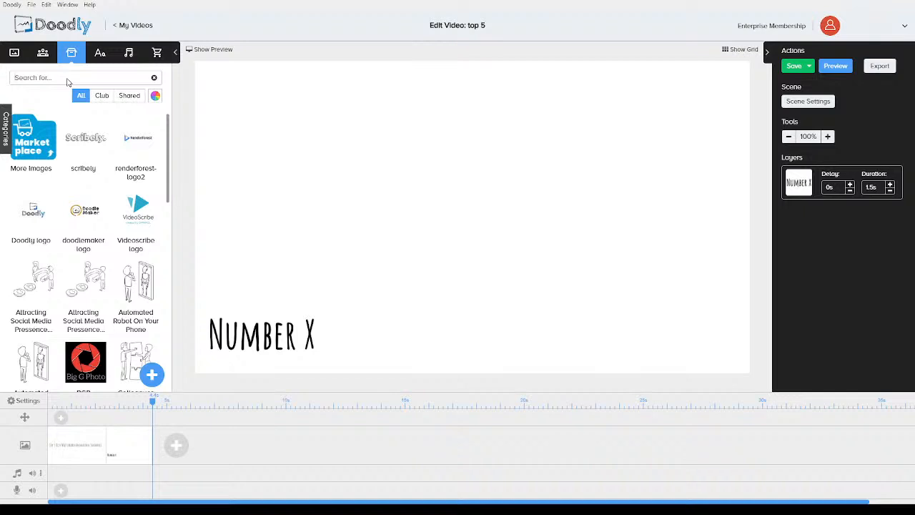
pyautogui.click(67, 79)
pyautogui.write('lower')
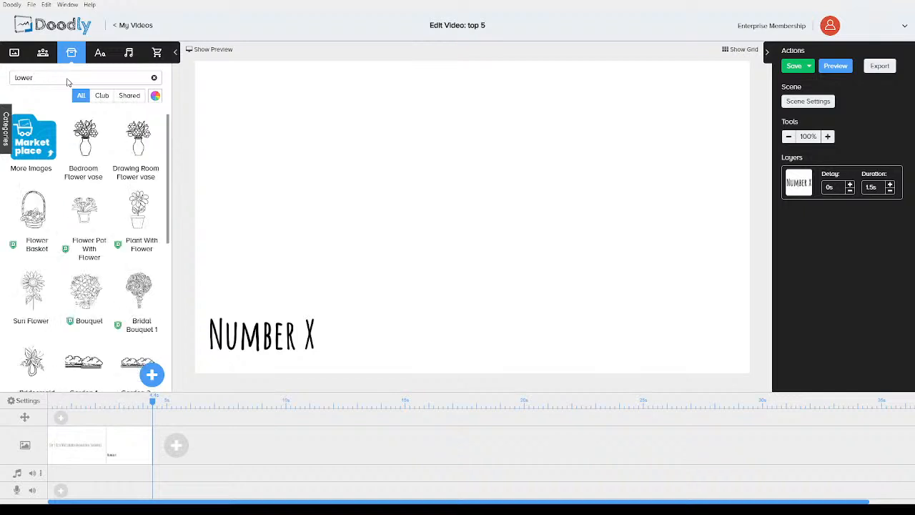
pyautogui.write(' u')
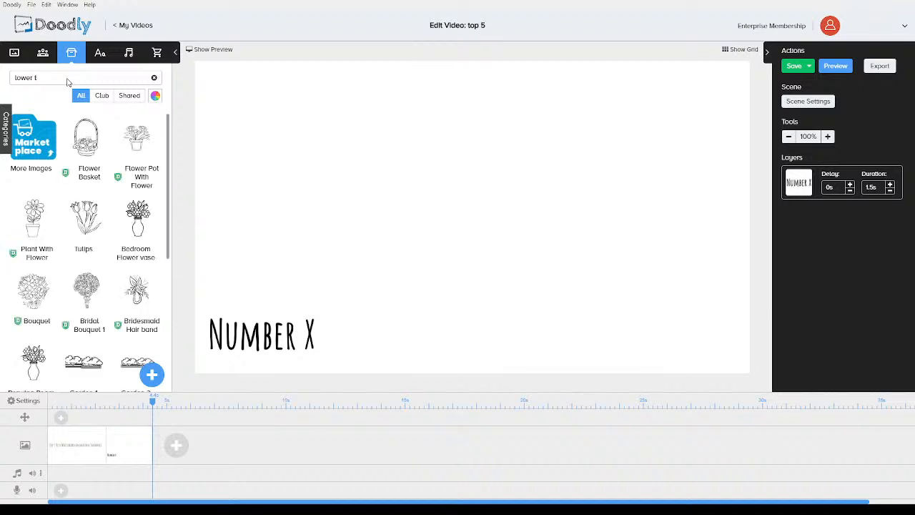
pyautogui.write('h')
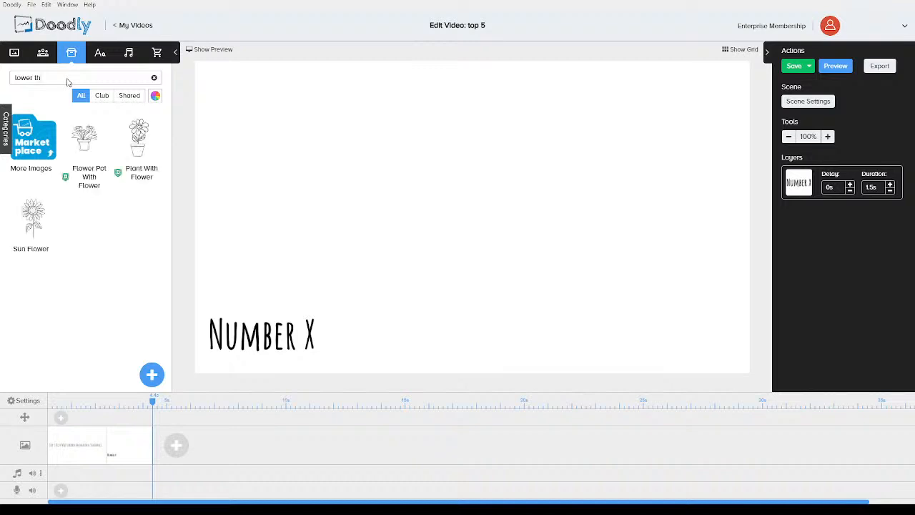
pyautogui.press('BackSpace')
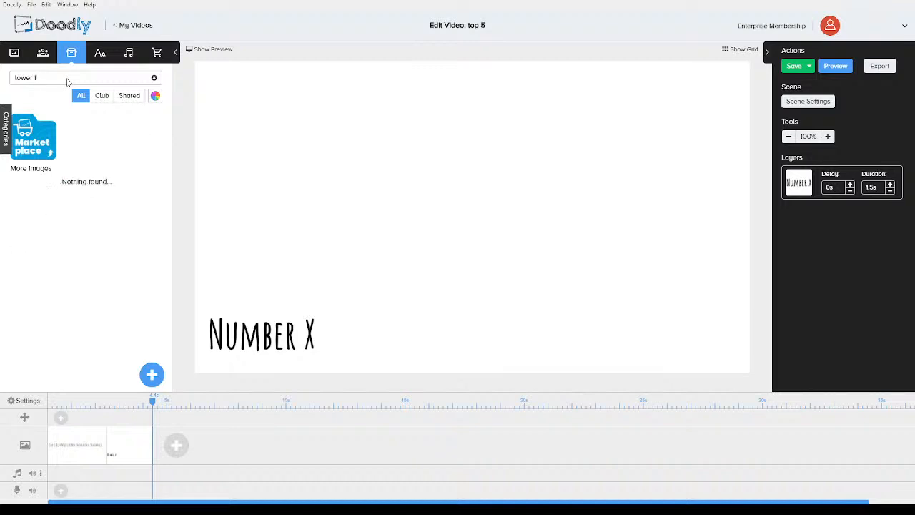
pyautogui.press('BackSpace')
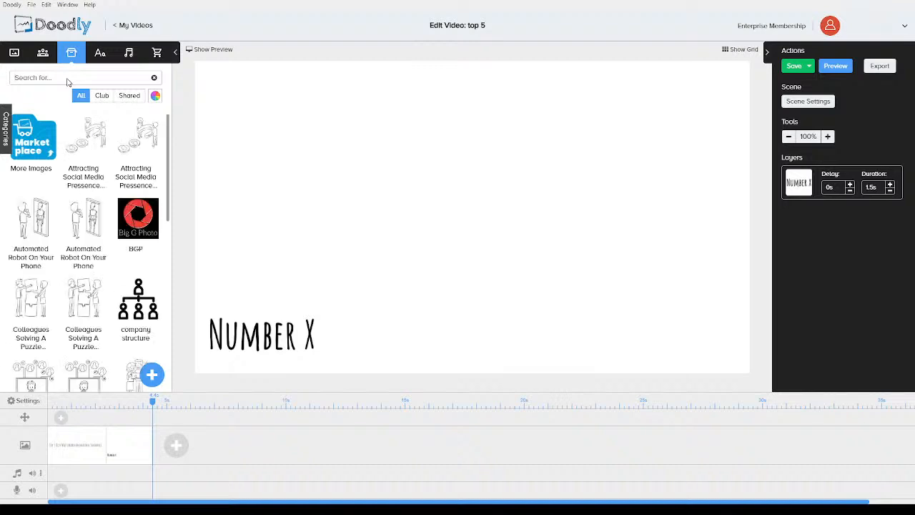
pyautogui.write('k')
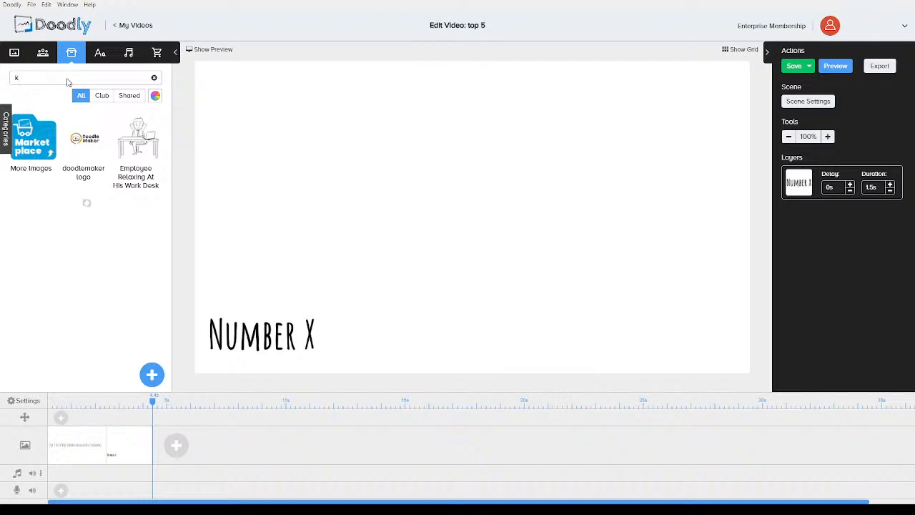
pyautogui.press('BackSpace')
pyautogui.write('u')
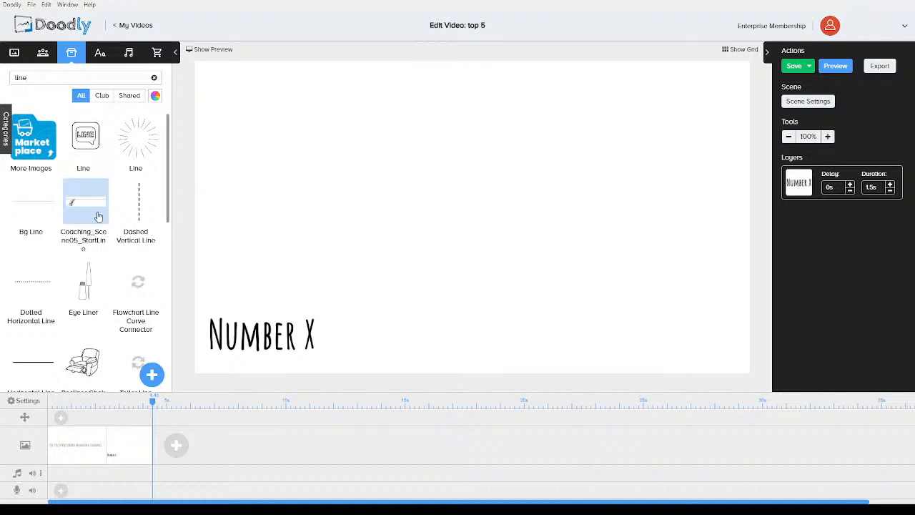
pyautogui.scroll(-1, 97, 214)
pyautogui.moveTo(23, 272); pyautogui.dragTo(443, 284)
# Search the image library for "number" and add the Rolodex image above the line
pyautogui.doubleClick(47, 77)
pyautogui.write('number')
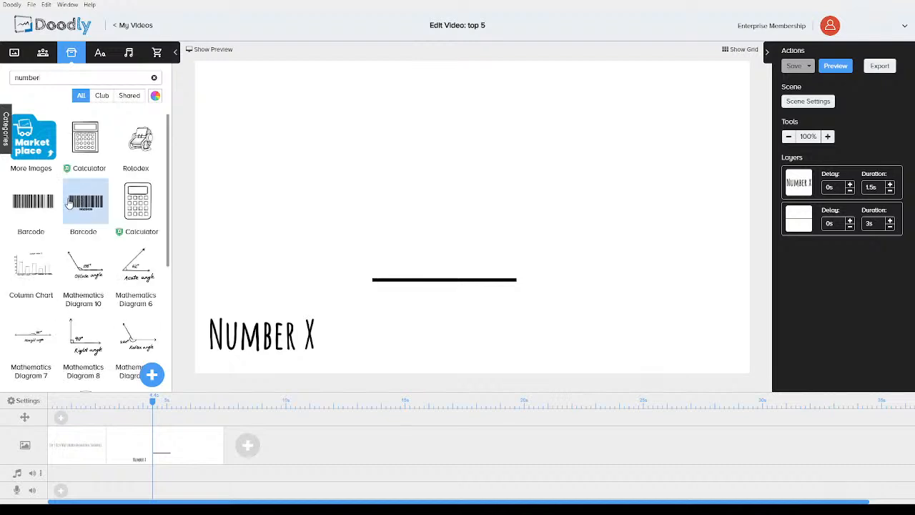
pyautogui.scroll(-5, 70, 204)
pyautogui.scroll(2, 66, 207)
pyautogui.scroll(3, 67, 207)
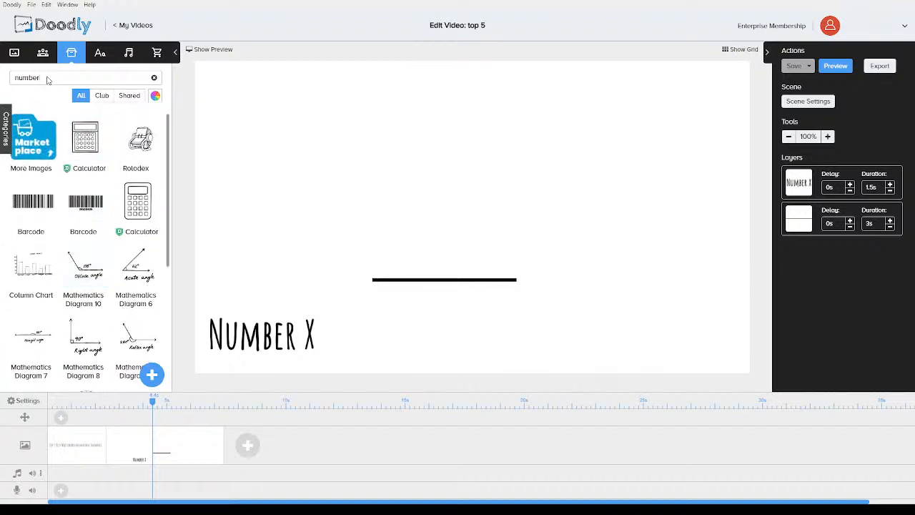
pyautogui.click(137, 139)
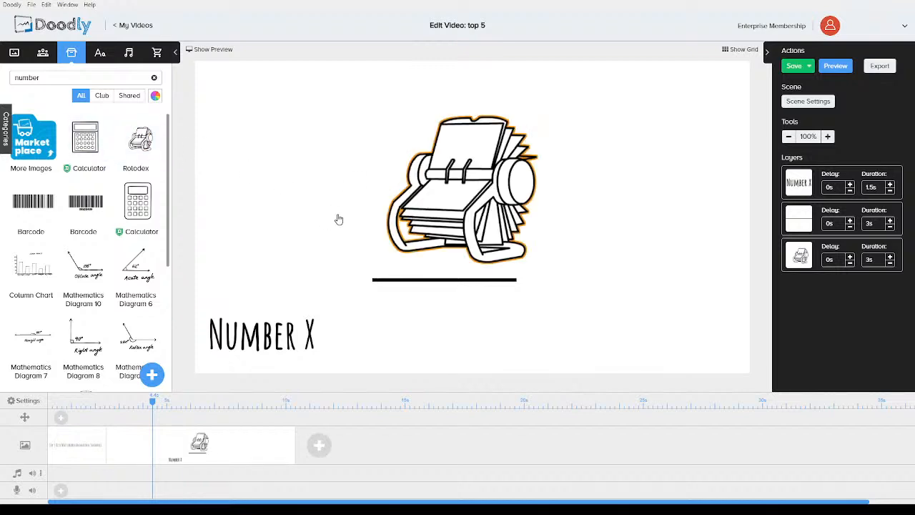
pyautogui.click(256, 174)
# Search the image library for 5 and browse through the results
pyautogui.doubleClick(50, 79)
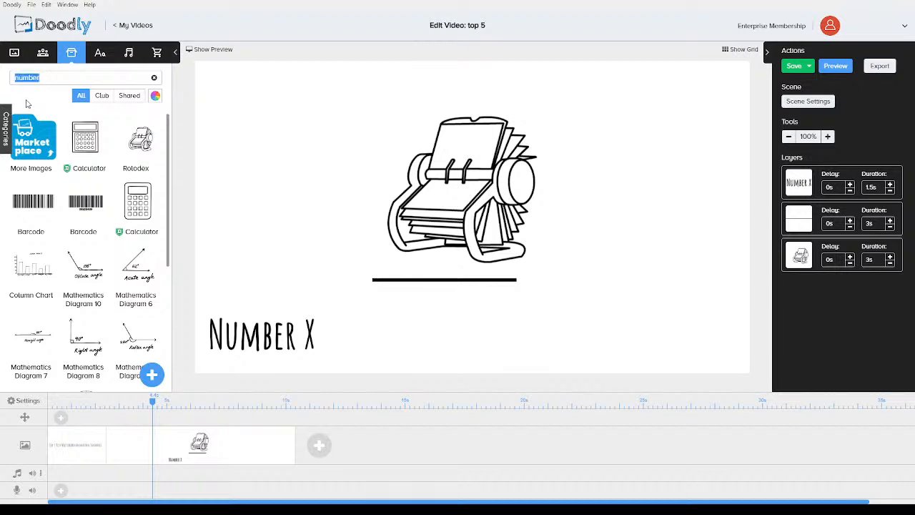
pyautogui.write('5')
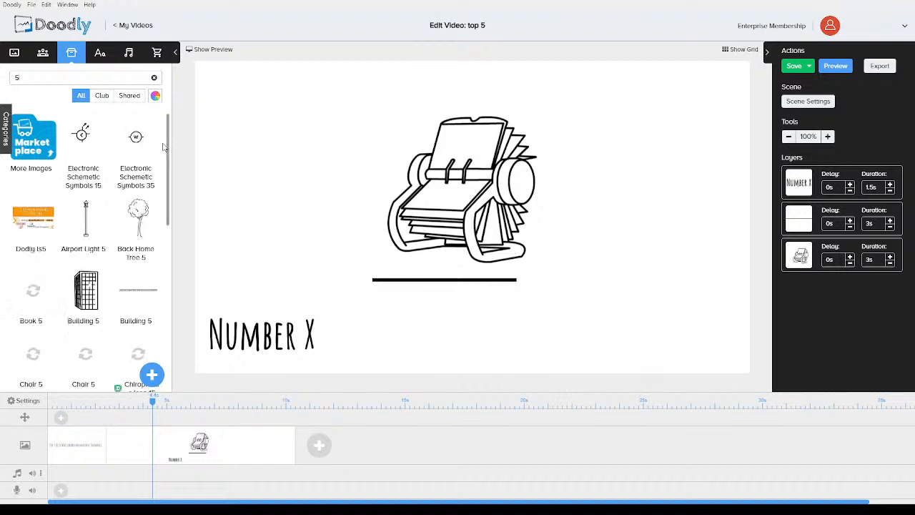
pyautogui.scroll(-3, 96, 176)
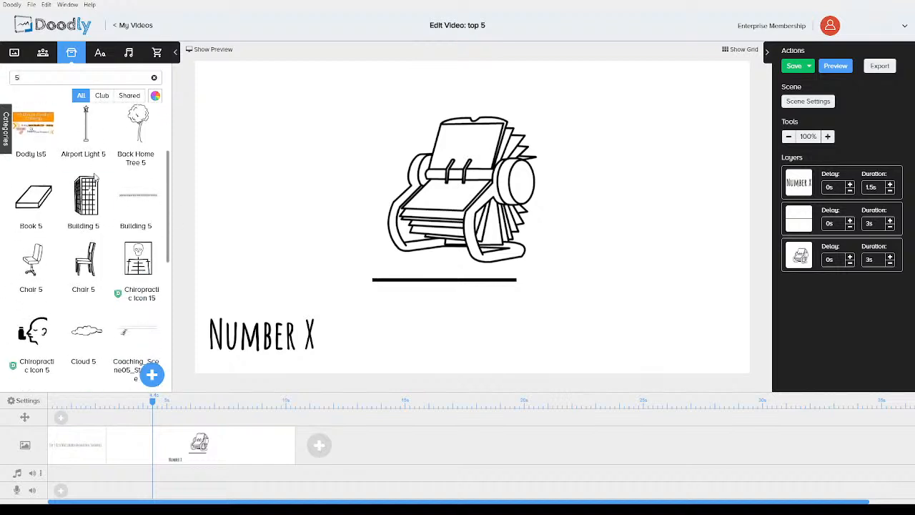
pyautogui.scroll(-5, 95, 177)
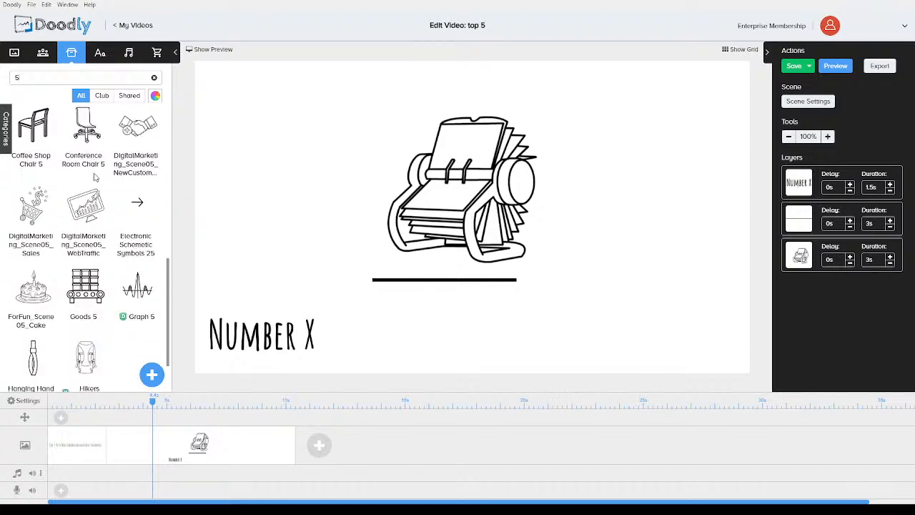
pyautogui.scroll(-2, 95, 177)
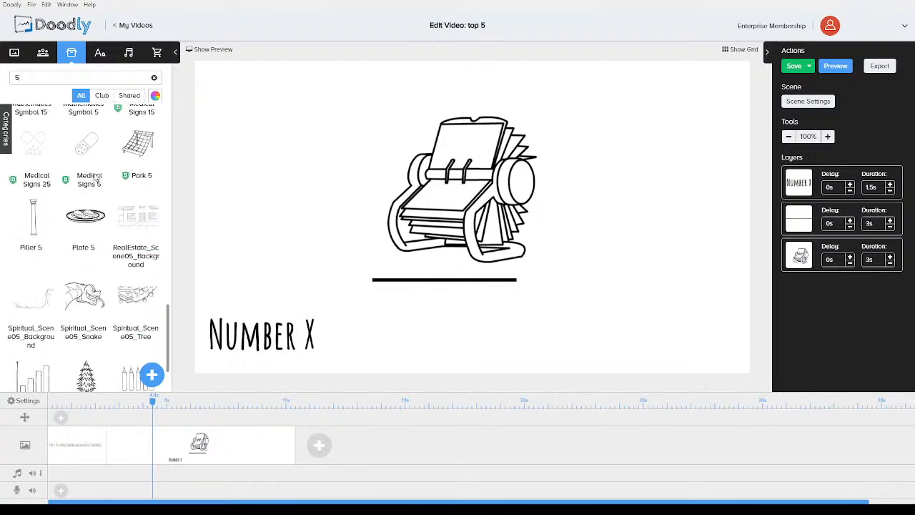
pyautogui.scroll(-1, 96, 177)
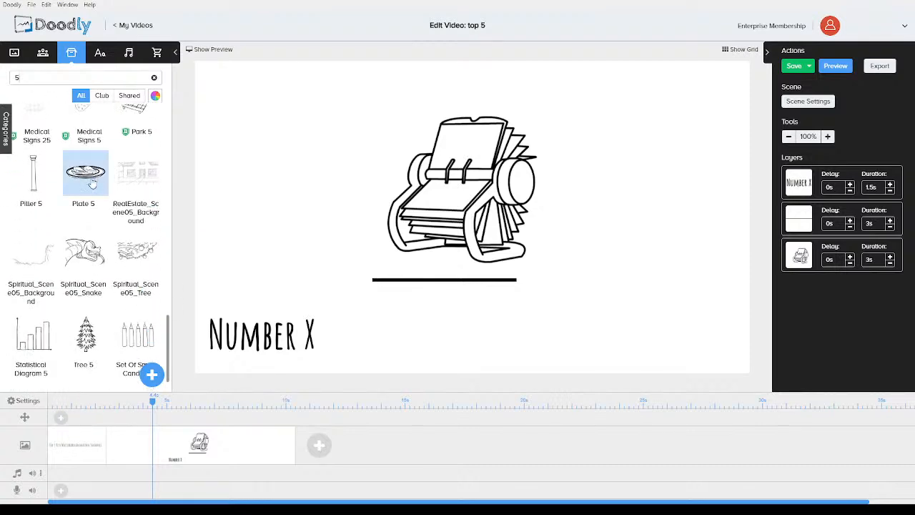
pyautogui.scroll(3, 84, 213)
pyautogui.scroll(10, 83, 213)
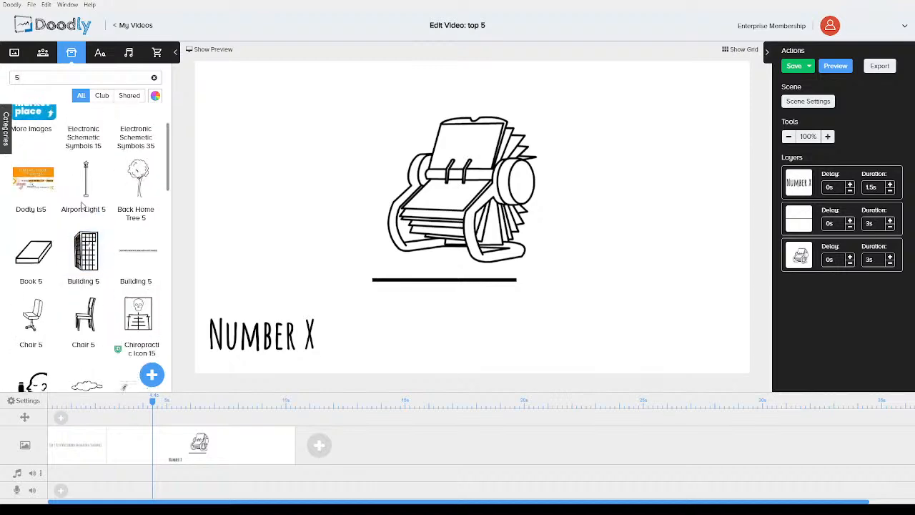
# Search the image library for paint and place the Easels image to the left of the Rolodex
pyautogui.doubleClick(40, 79)
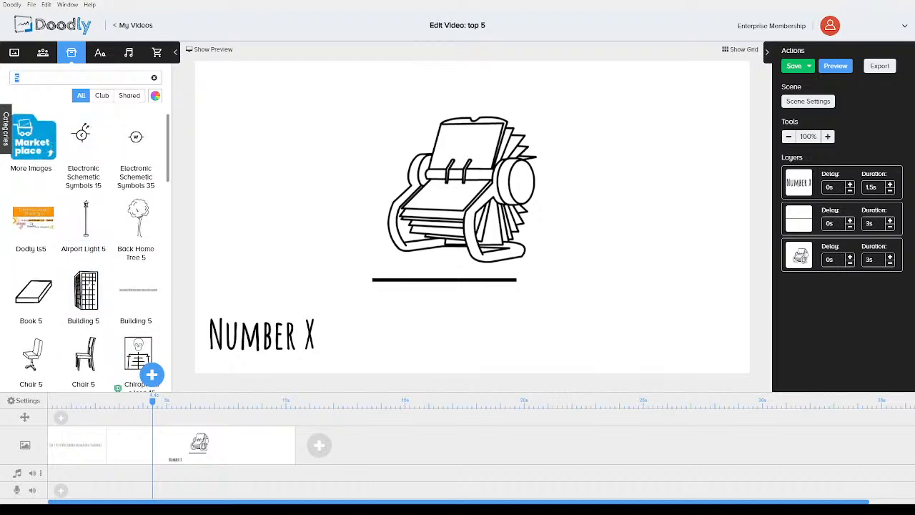
pyautogui.write('paint')
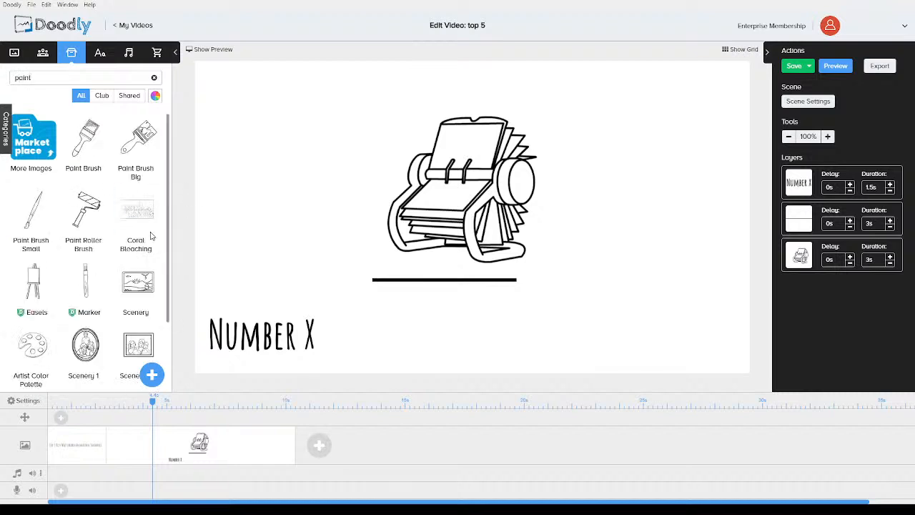
pyautogui.moveTo(34, 281); pyautogui.dragTo(320, 209)
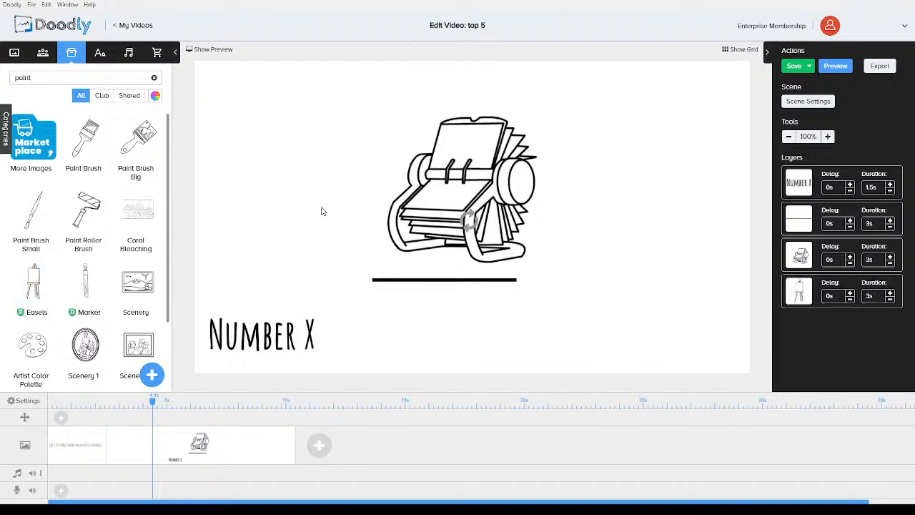
pyautogui.scroll(-2, 106, 216)
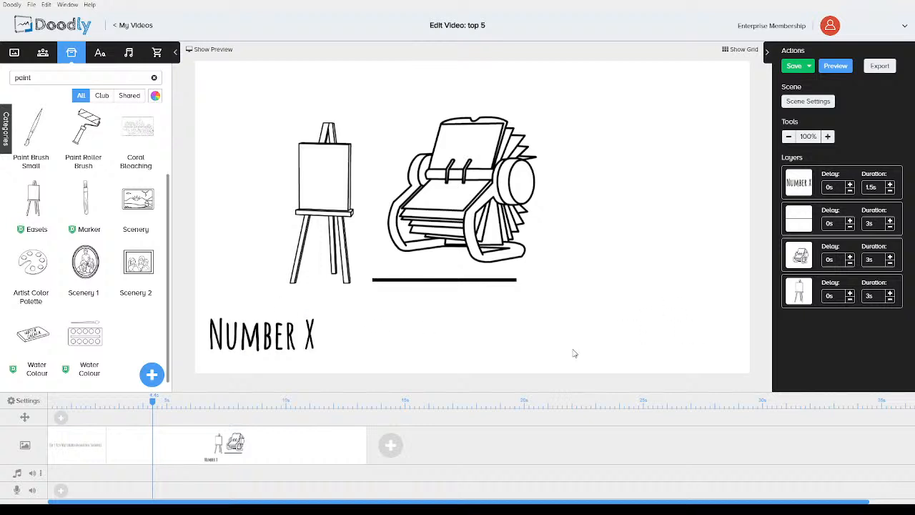
pyautogui.moveTo(45, 79); pyautogui.dragTo(3, 81)
pyautogui.write('rectangle')
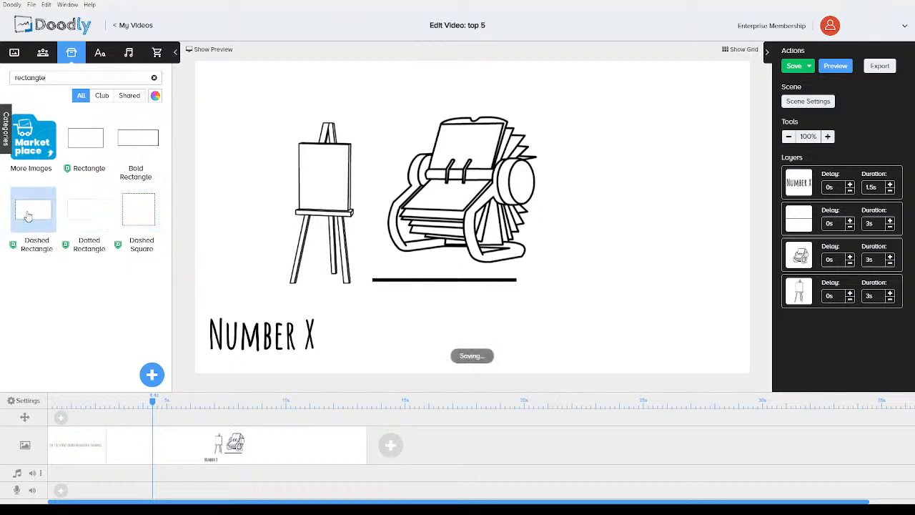
pyautogui.moveTo(80, 220); pyautogui.dragTo(361, 289)
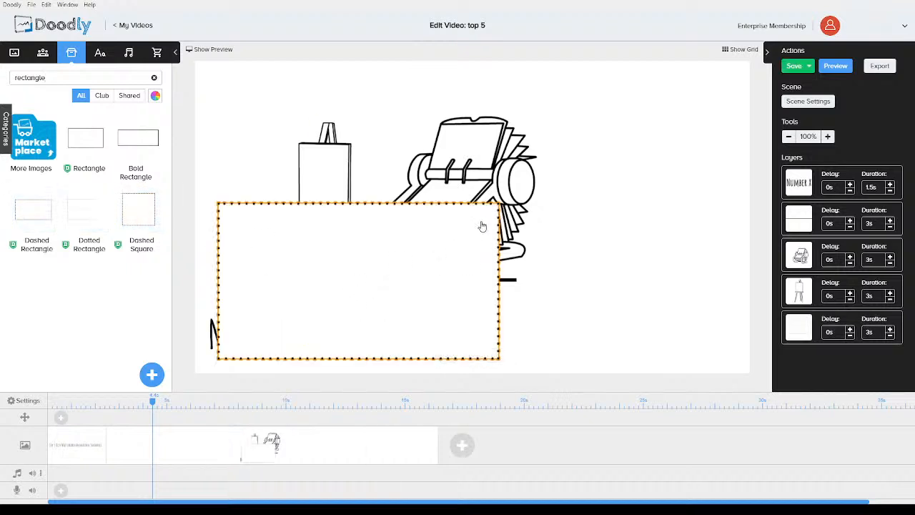
pyautogui.moveTo(444, 234); pyautogui.dragTo(463, 225)
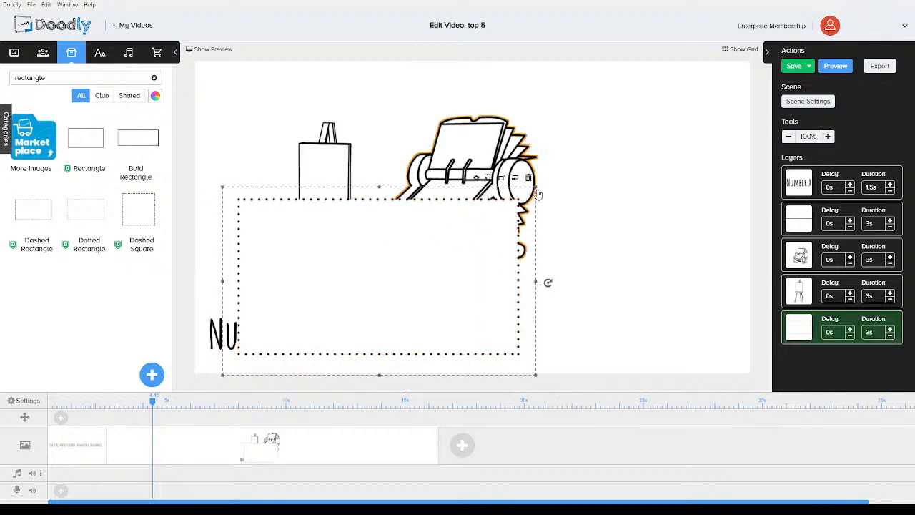
pyautogui.moveTo(535, 190); pyautogui.dragTo(418, 257)
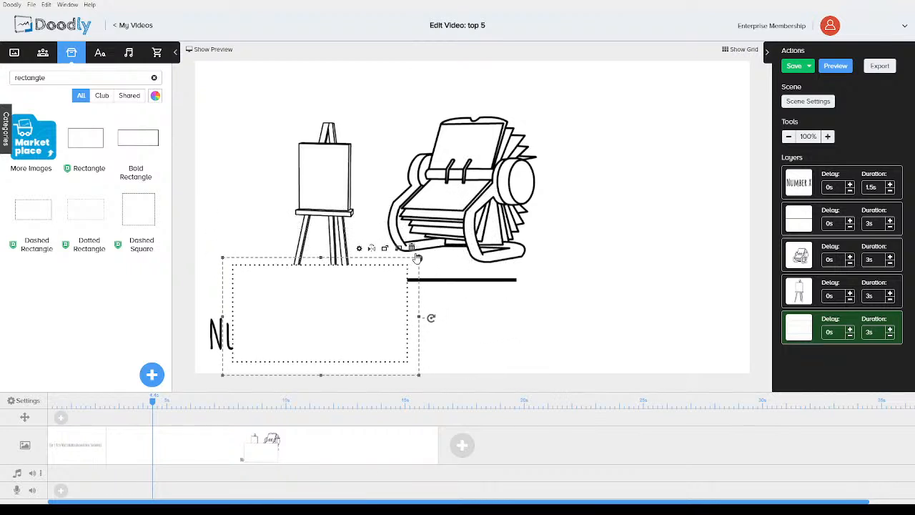
pyautogui.moveTo(420, 321)
pyautogui.mouseDown()
pyautogui.moveTo(547, 317)
pyautogui.moveTo(406, 316)
pyautogui.moveTo(433, 317)
pyautogui.moveTo(421, 317)
pyautogui.mouseUp()
pyautogui.click(412, 250)
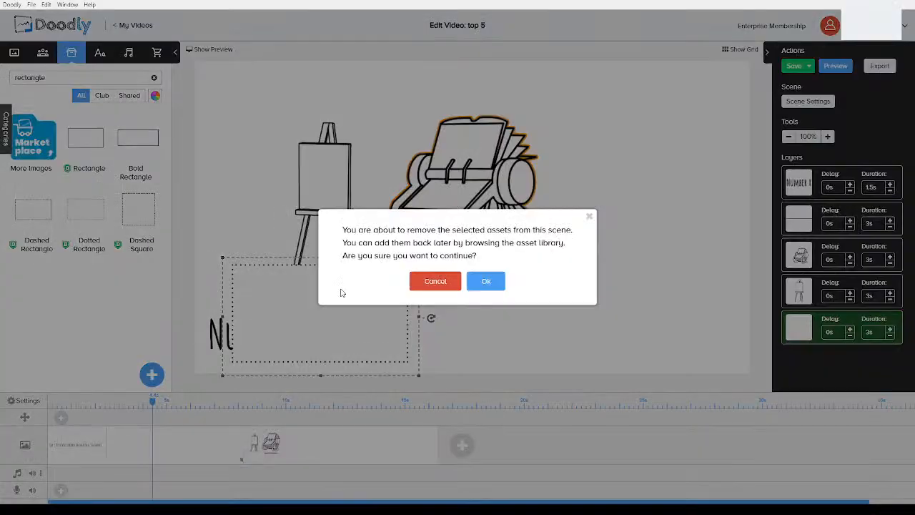
pyautogui.click(484, 281)
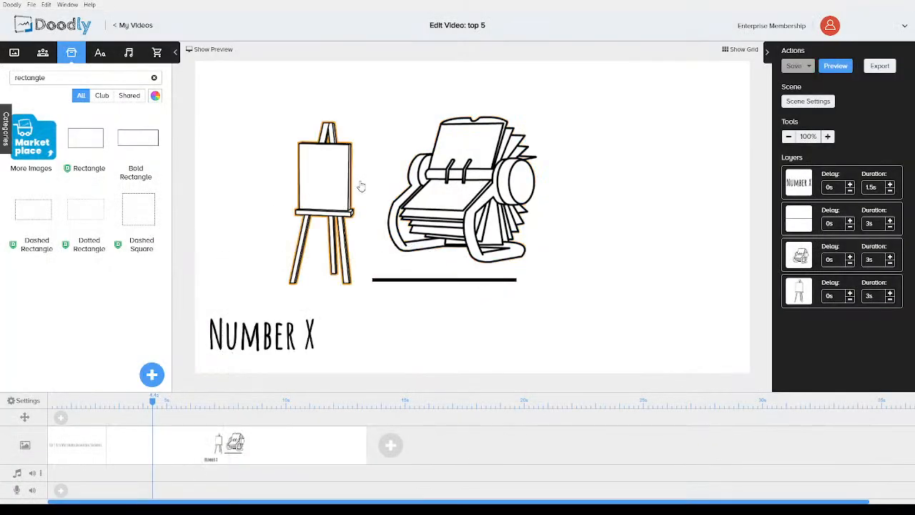
# Delete the Rolodex image from the scene
pyautogui.click(542, 143)
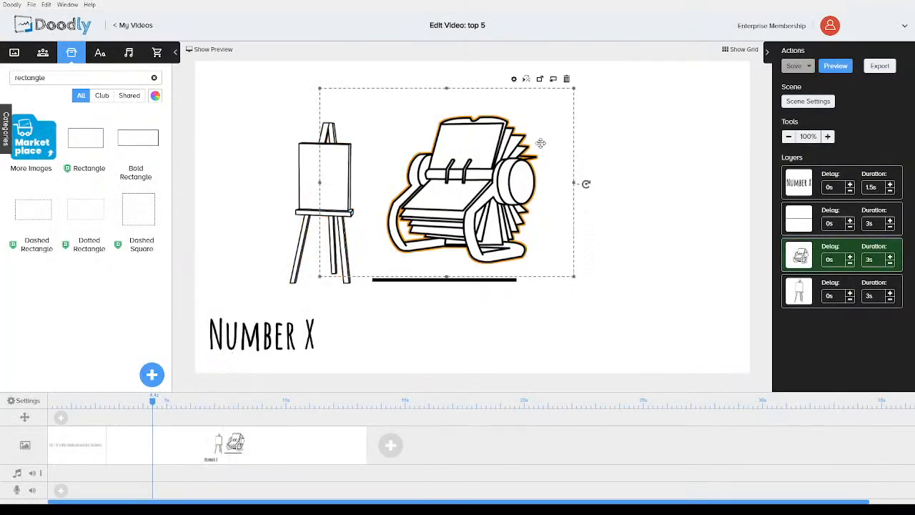
pyautogui.click(567, 79)
pyautogui.click(483, 280)
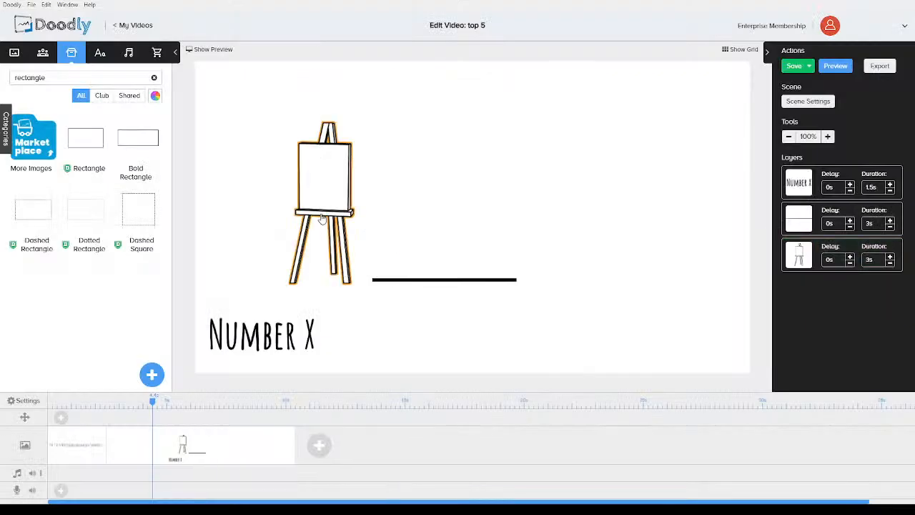
# Move the easel aside, then place the line just above the Number X text and lengthen it
pyautogui.moveTo(372, 202); pyautogui.dragTo(591, 253)
pyautogui.moveTo(449, 283); pyautogui.dragTo(279, 295)
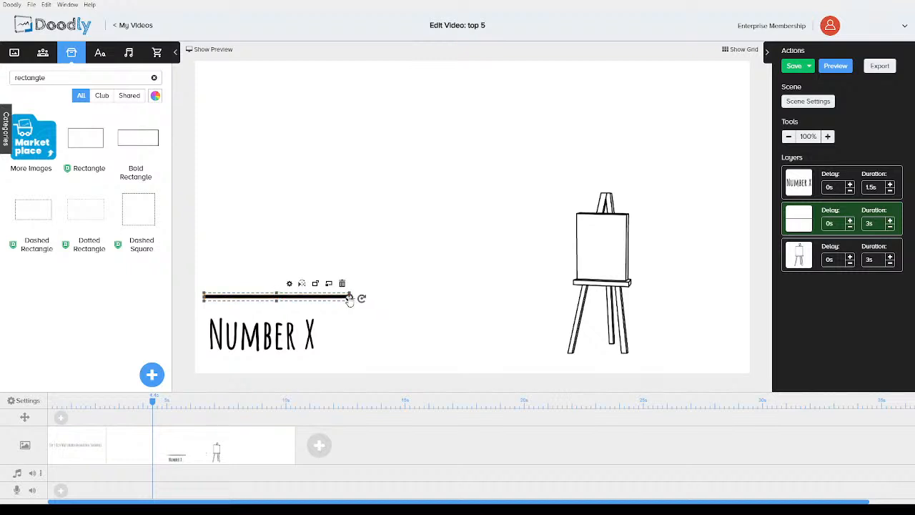
pyautogui.moveTo(349, 301); pyautogui.dragTo(403, 309)
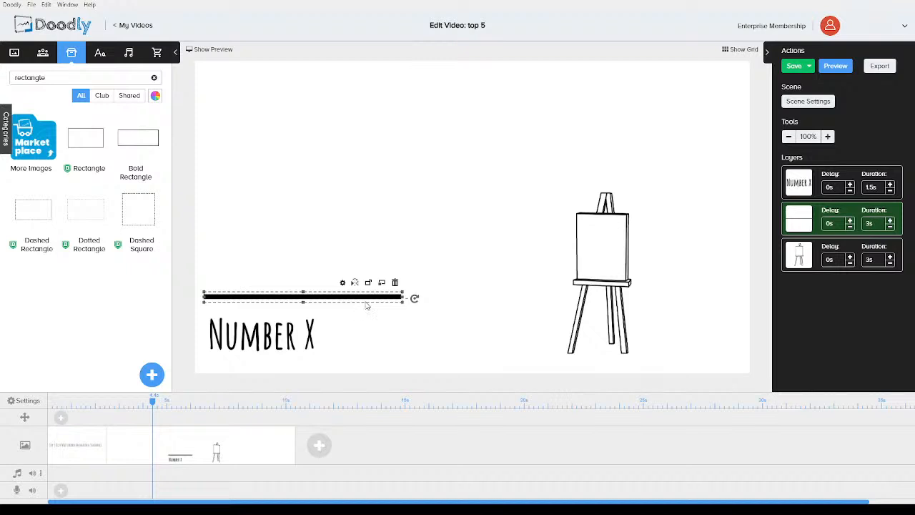
# Paste a copy of the line and place it below the Number X text
pyautogui.hotkey('ctrl', 'v')
pyautogui.moveTo(311, 298); pyautogui.dragTo(291, 329)
# Shrink the easel, set it at the right end between the two lines, and move its layer to last
pyautogui.moveTo(586, 264); pyautogui.dragTo(460, 264)
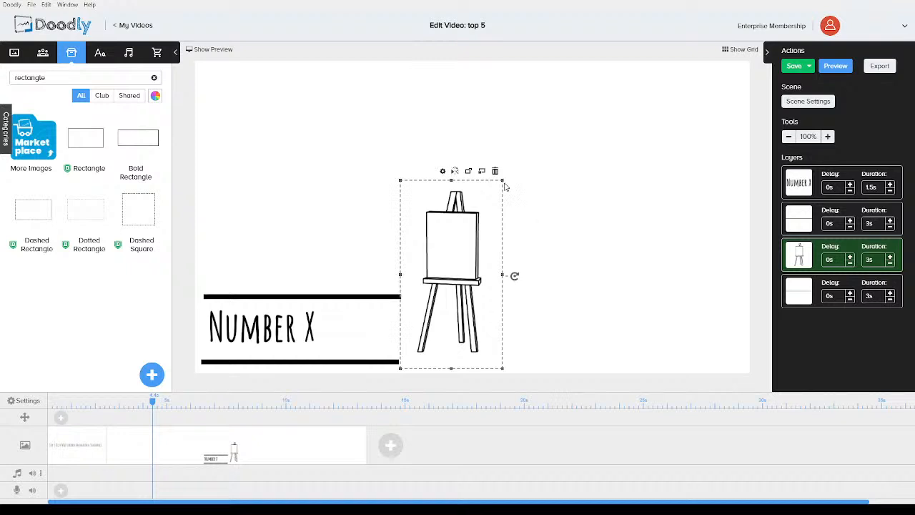
pyautogui.moveTo(502, 181); pyautogui.dragTo(450, 258)
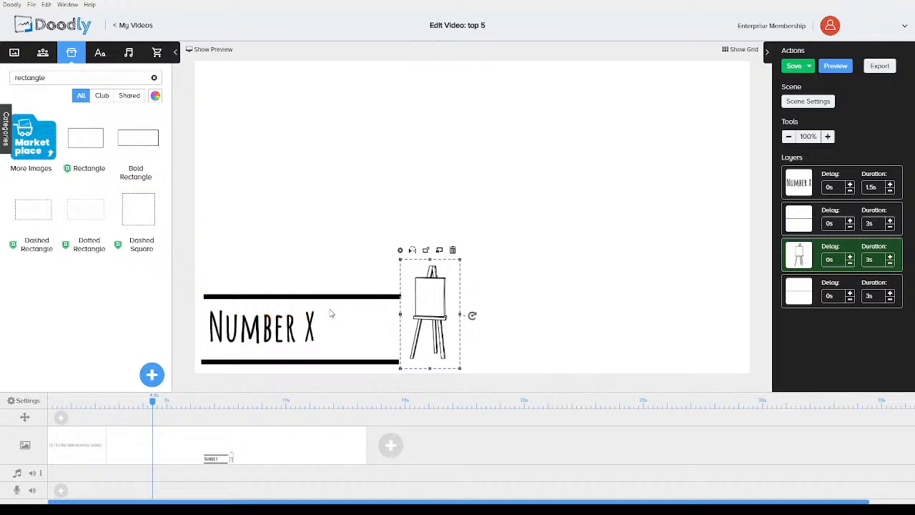
pyautogui.moveTo(441, 300); pyautogui.dragTo(389, 319)
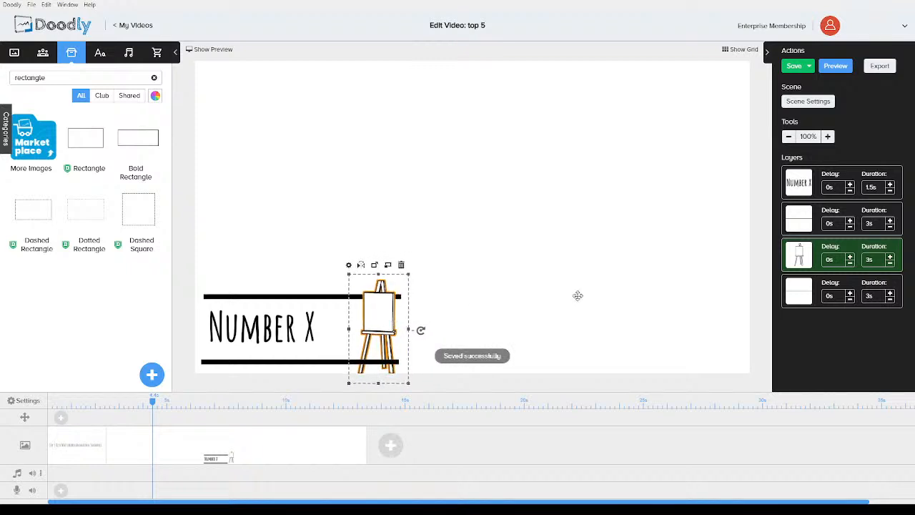
pyautogui.moveTo(796, 256); pyautogui.dragTo(793, 293)
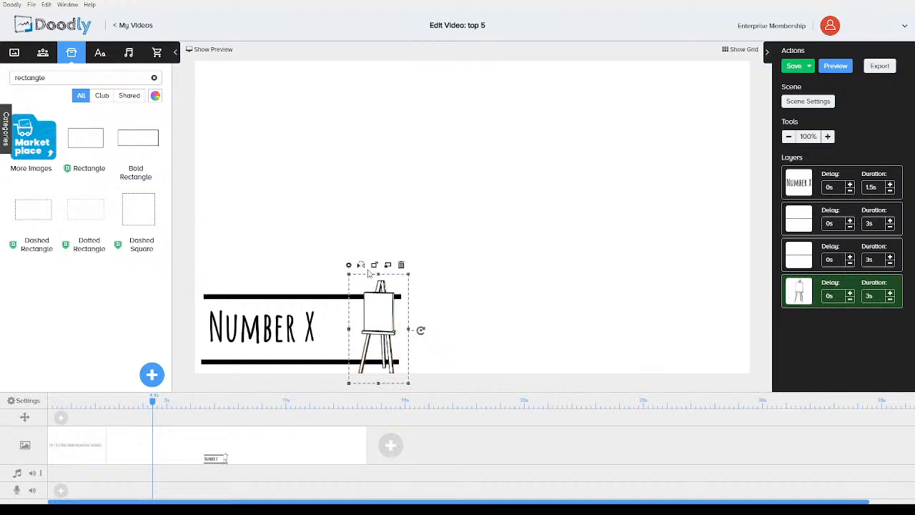
# Shift the Number X text aside and move the easel to the left end between the lines
pyautogui.click(262, 341)
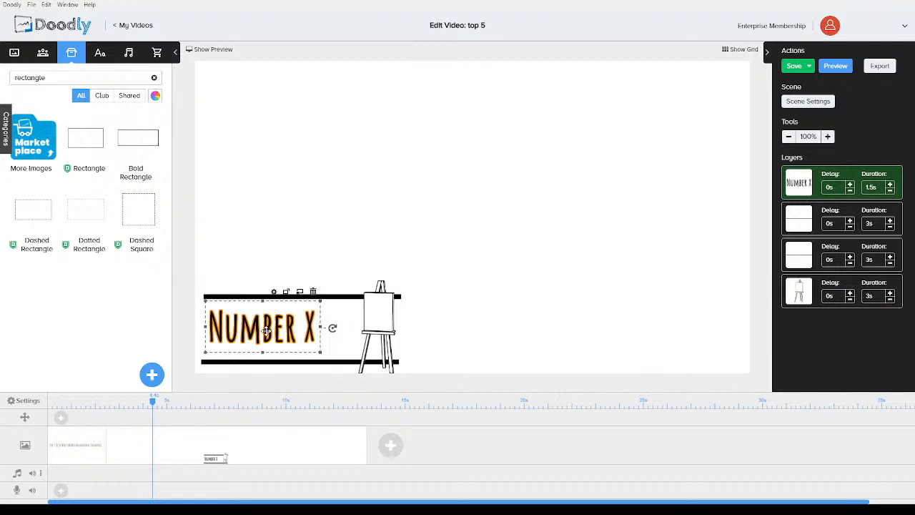
pyautogui.moveTo(275, 324); pyautogui.dragTo(474, 320)
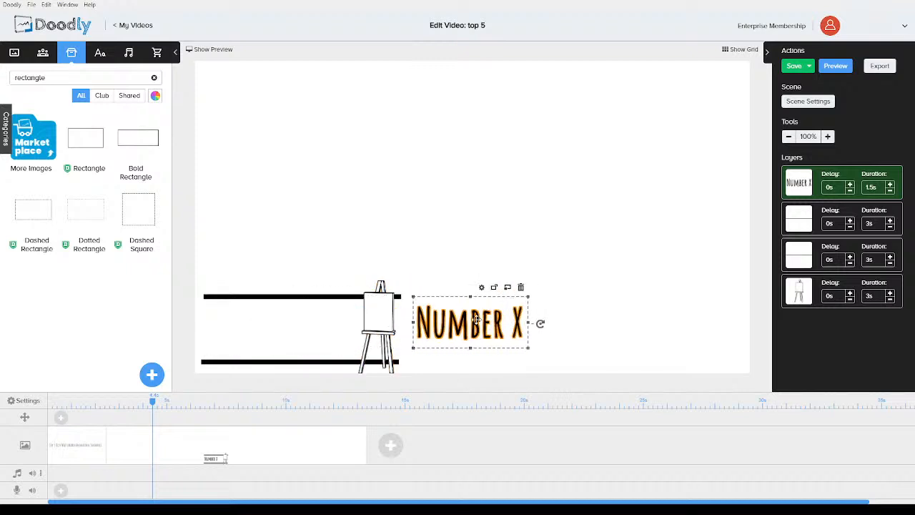
pyautogui.moveTo(353, 321); pyautogui.dragTo(219, 311)
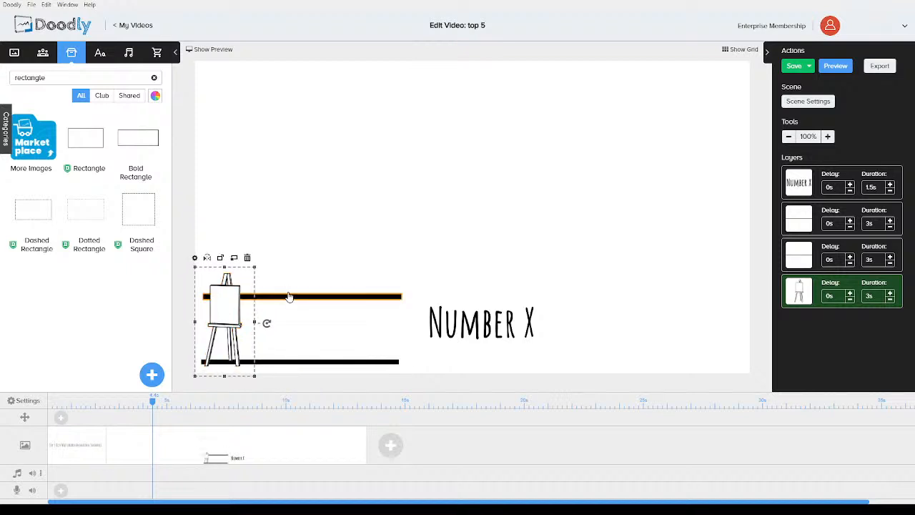
# Raise the top line, nudge the easel, and place Number X right of the easel between the lines
pyautogui.moveTo(290, 299); pyautogui.dragTo(289, 256)
pyautogui.click(228, 295)
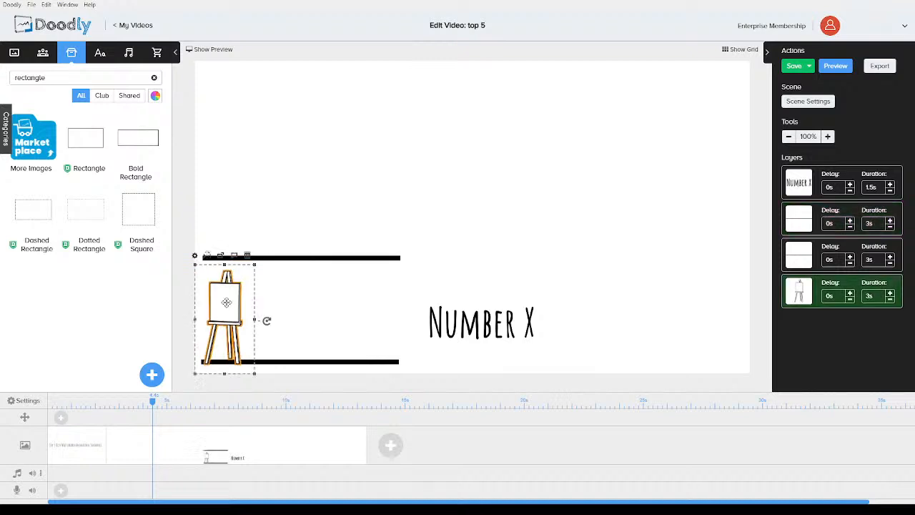
pyautogui.moveTo(228, 294); pyautogui.dragTo(226, 300)
pyautogui.moveTo(472, 326); pyautogui.dragTo(311, 305)
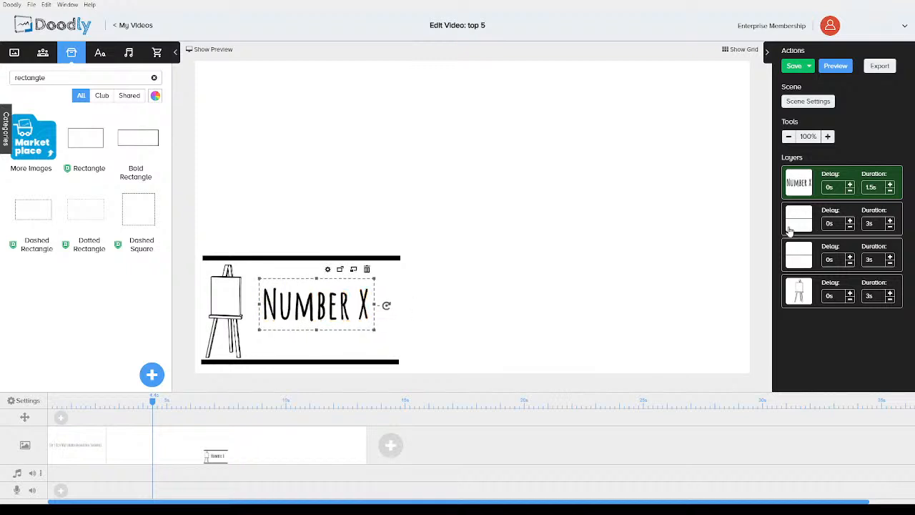
# Move the Number X layer below the two lines and set the top line's duration to 0.5 s
pyautogui.moveTo(787, 185); pyautogui.dragTo(789, 254)
pyautogui.click(890, 192)
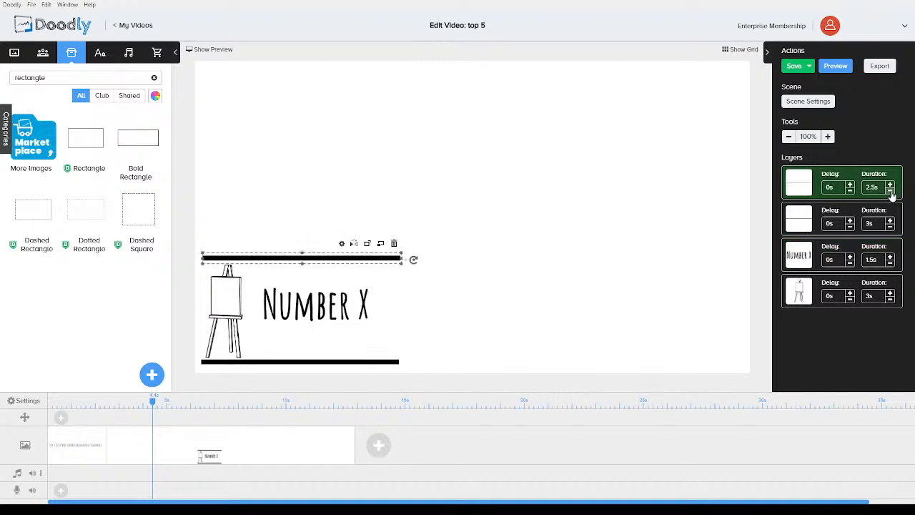
pyautogui.click(890, 192)
pyautogui.click(889, 192)
pyautogui.click(890, 192)
pyautogui.click(890, 192)
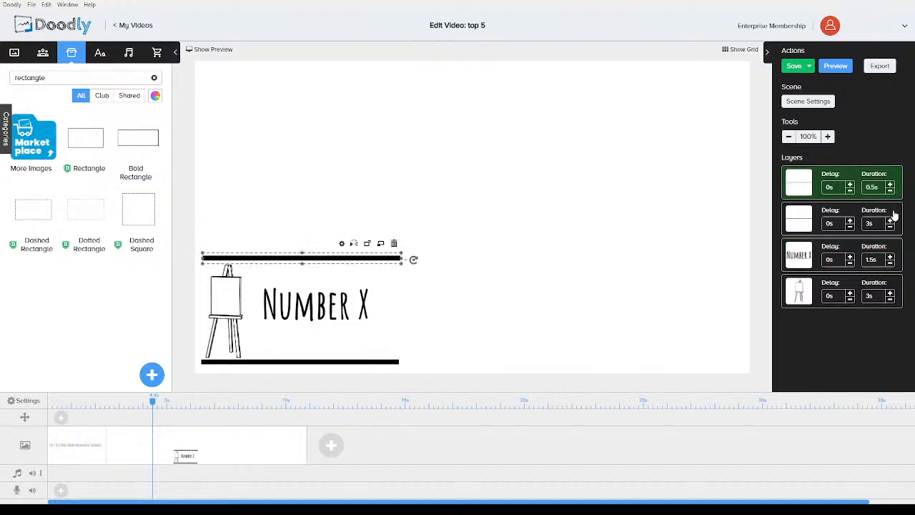
# Set the second line's duration to 0.5 s
pyautogui.click(890, 228)
pyautogui.click(889, 228)
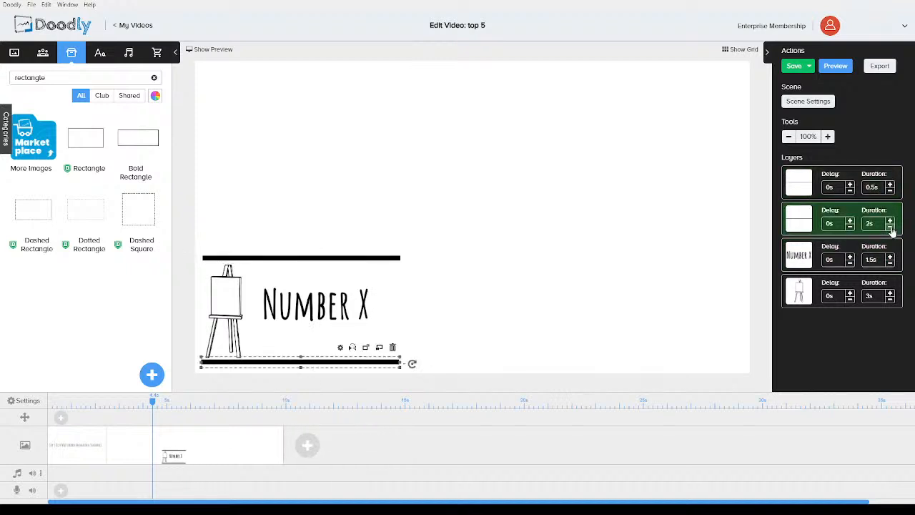
pyautogui.click(890, 228)
pyautogui.click(890, 228)
pyautogui.click(890, 228)
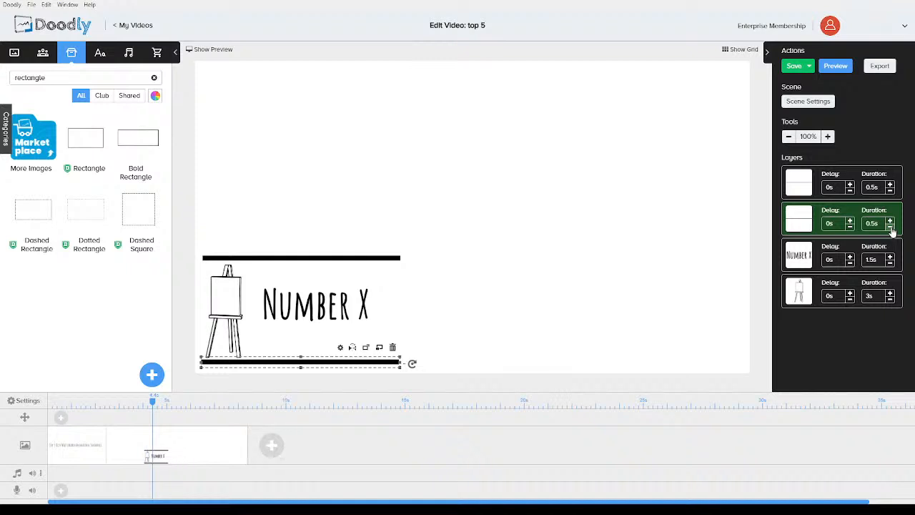
# Move the easel layer above Number X and set the easel's duration to 1 s
pyautogui.moveTo(806, 261); pyautogui.dragTo(801, 295)
pyautogui.click(890, 264)
pyautogui.click(890, 264)
pyautogui.click(890, 264)
pyautogui.click(890, 264)
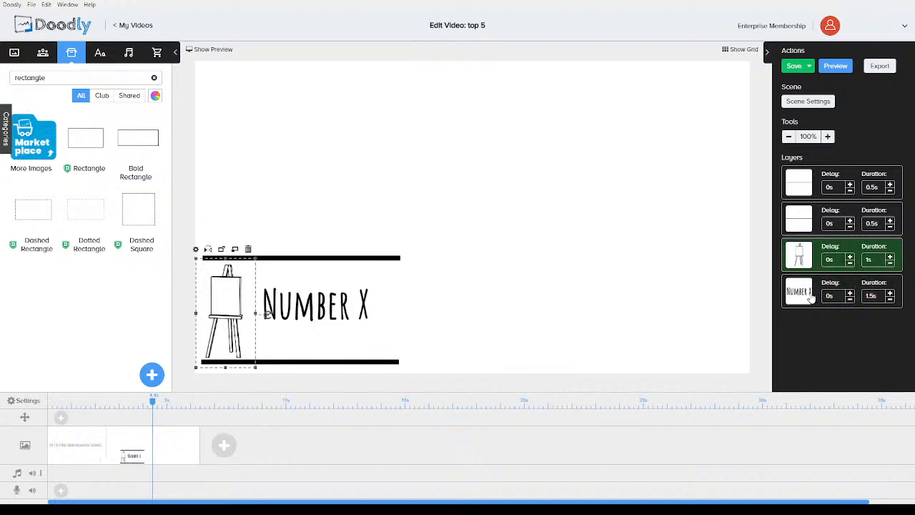
# Set the Number X text's duration to 1 s
pyautogui.click(309, 298)
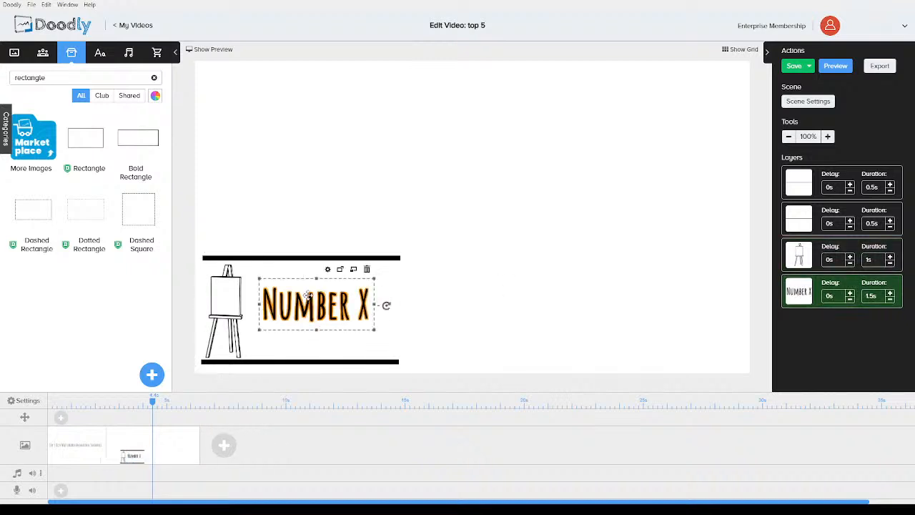
pyautogui.rightClick(307, 300)
pyautogui.click(354, 346)
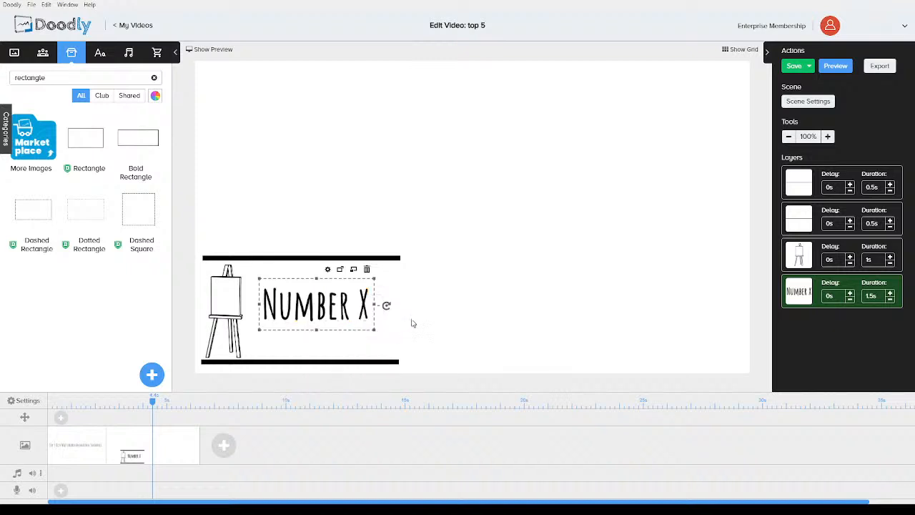
pyautogui.click(891, 300)
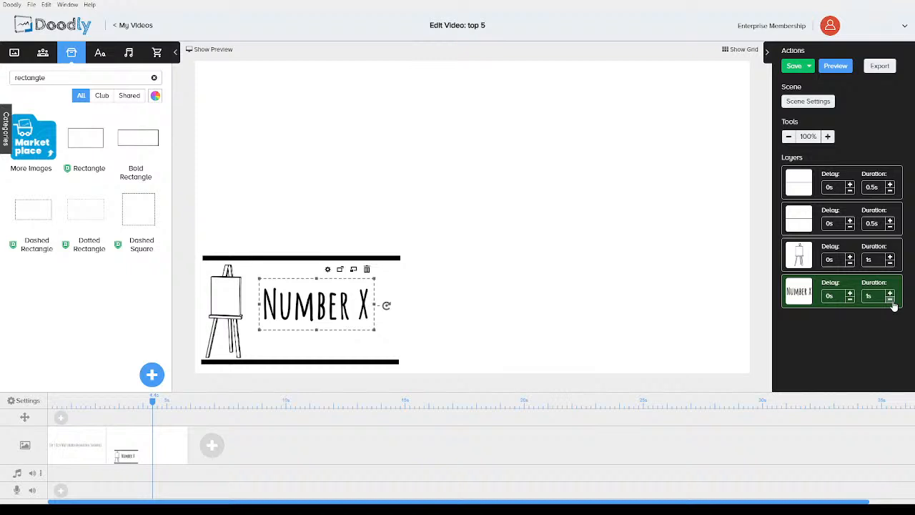
# Copy the Number X text and paste a duplicate onto the empty canvas area
pyautogui.rightClick(286, 308)
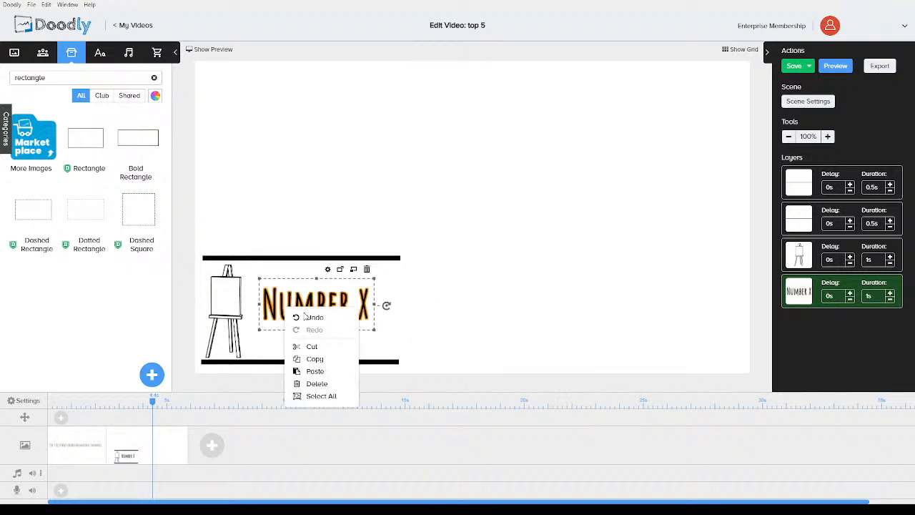
pyautogui.click(325, 360)
pyautogui.rightClick(478, 312)
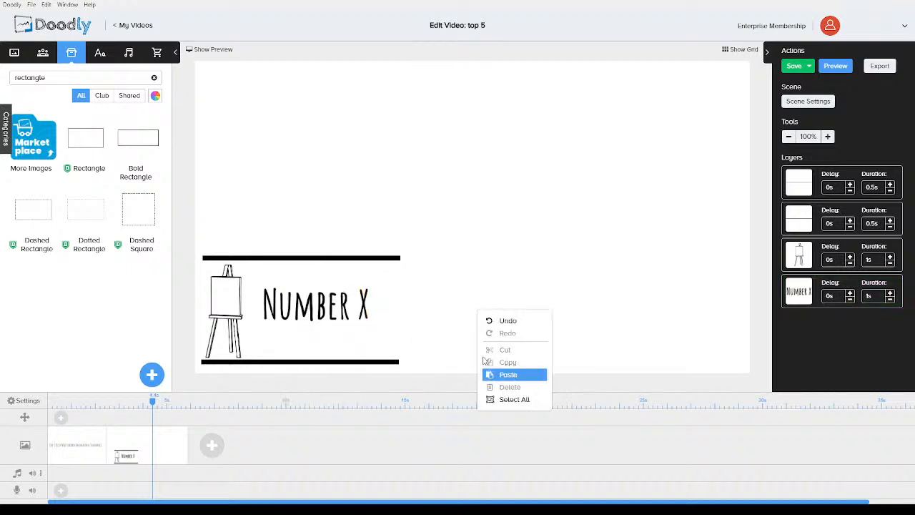
pyautogui.click(504, 375)
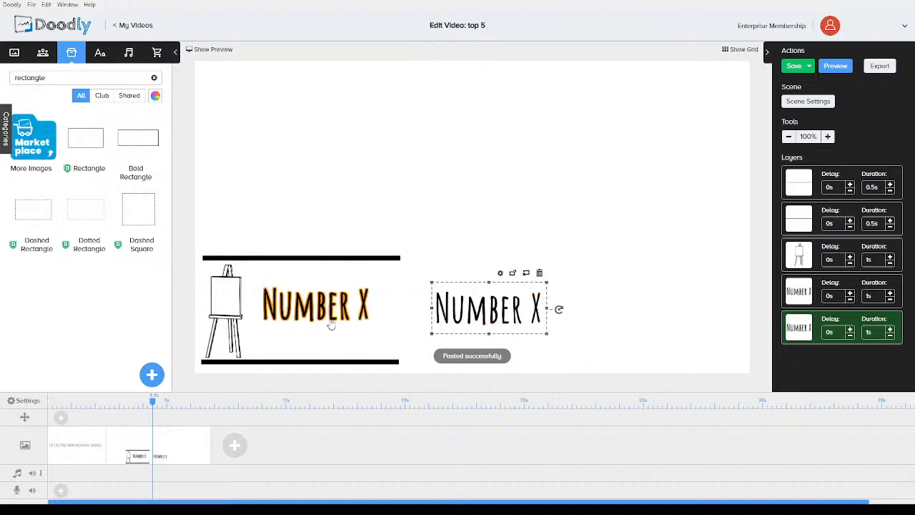
# Change the original Number X text to "5" and move it onto the easel's board
pyautogui.doubleClick(331, 325)
pyautogui.moveTo(412, 217); pyautogui.dragTo(329, 210)
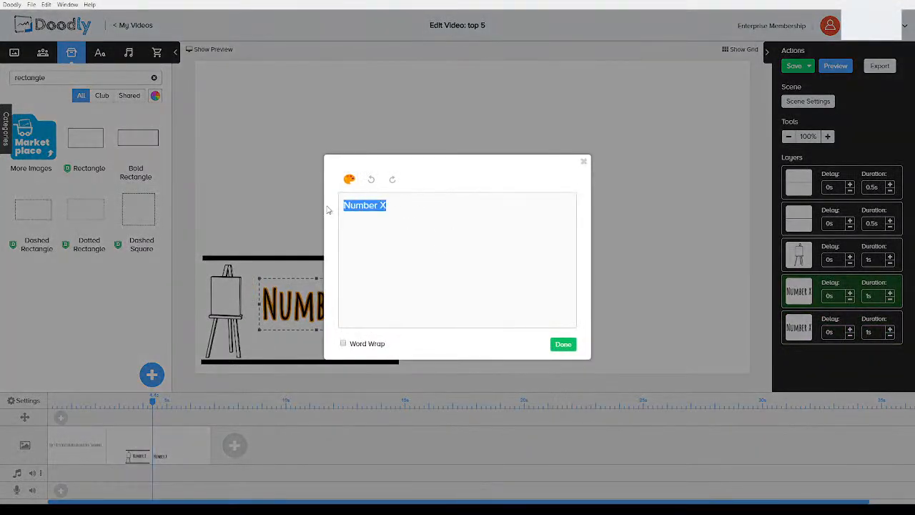
pyautogui.write('5')
pyautogui.click(562, 343)
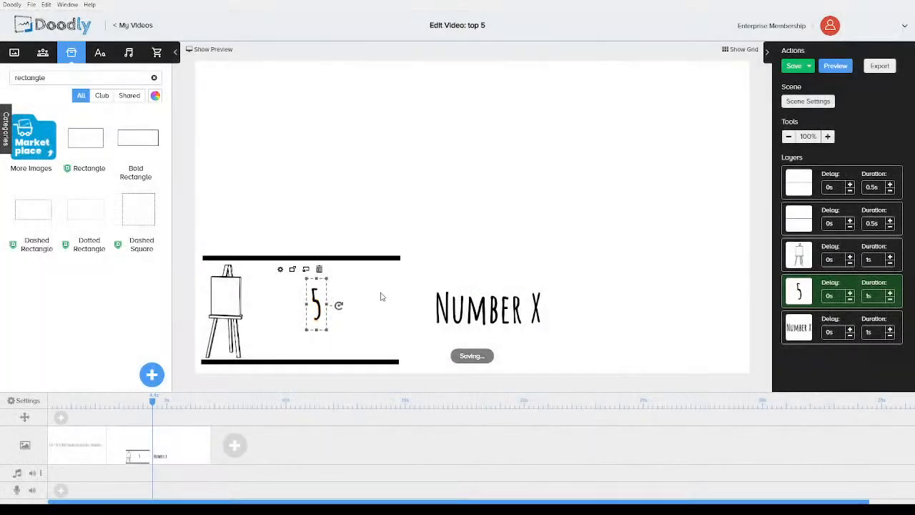
pyautogui.moveTo(316, 303); pyautogui.dragTo(227, 292)
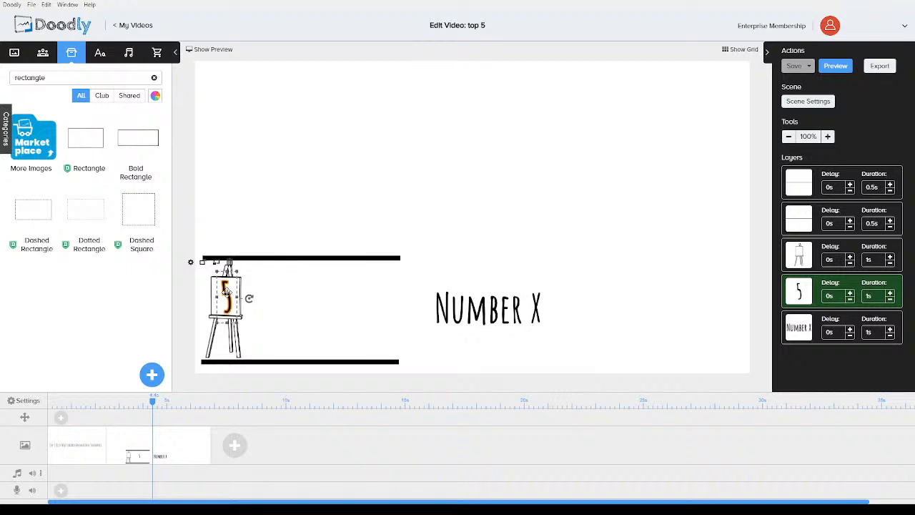
# Move the pasted Number X text between the two lines, right of the easel
pyautogui.click(330, 303)
pyautogui.moveTo(462, 302); pyautogui.dragTo(298, 301)
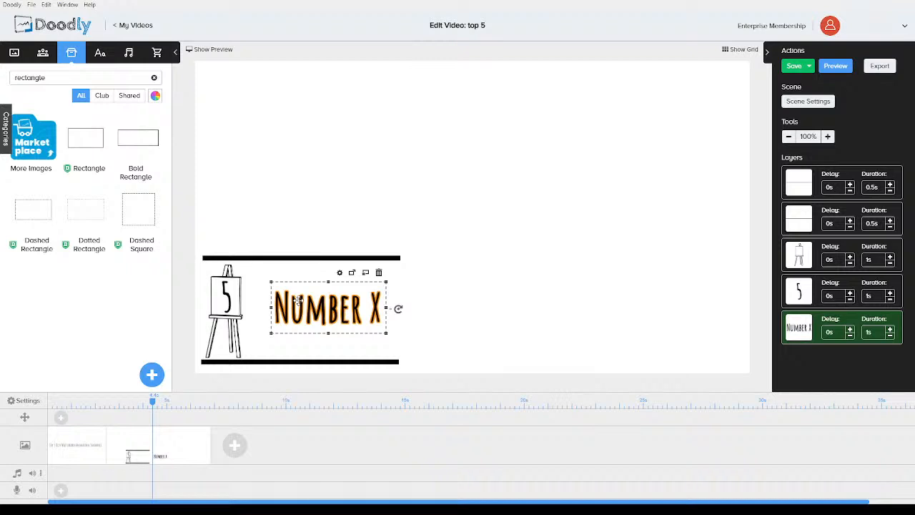
pyautogui.click(497, 308)
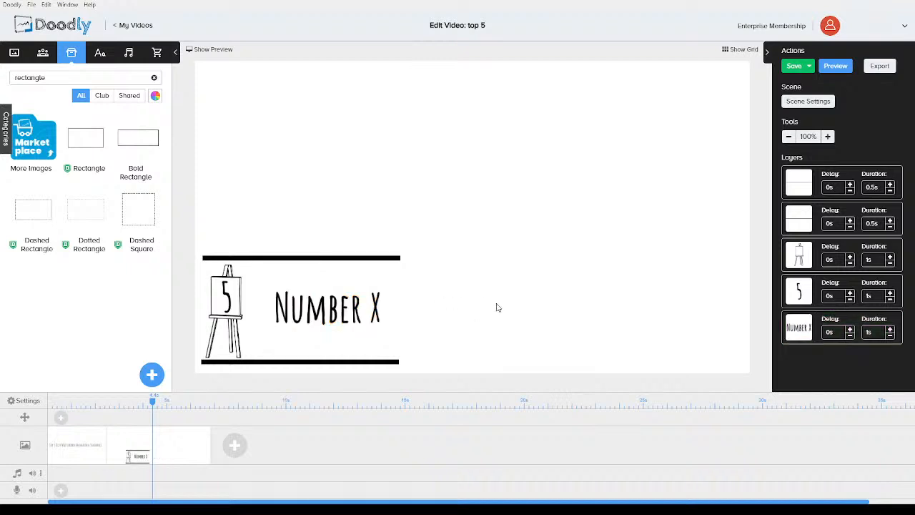
# Change the pasted text to read "WBA"
pyautogui.doubleClick(356, 307)
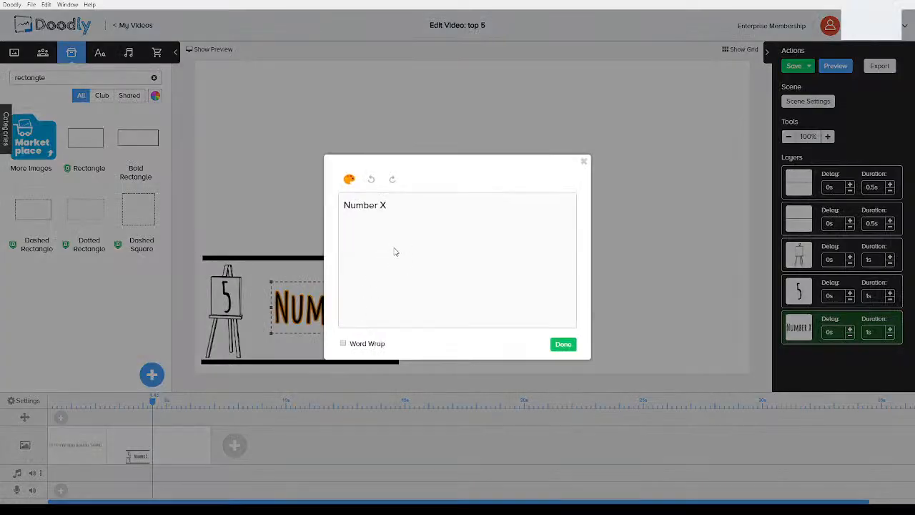
pyautogui.moveTo(400, 211); pyautogui.dragTo(313, 199)
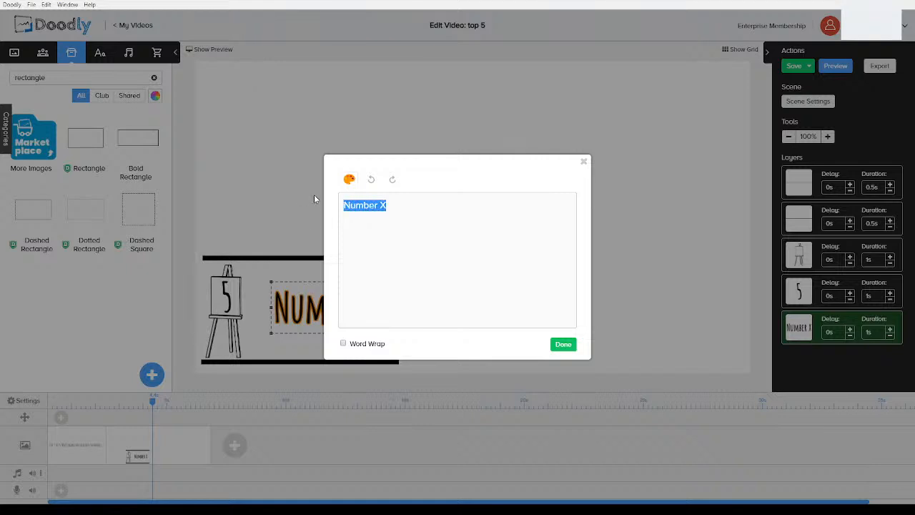
pyautogui.write('WBA')
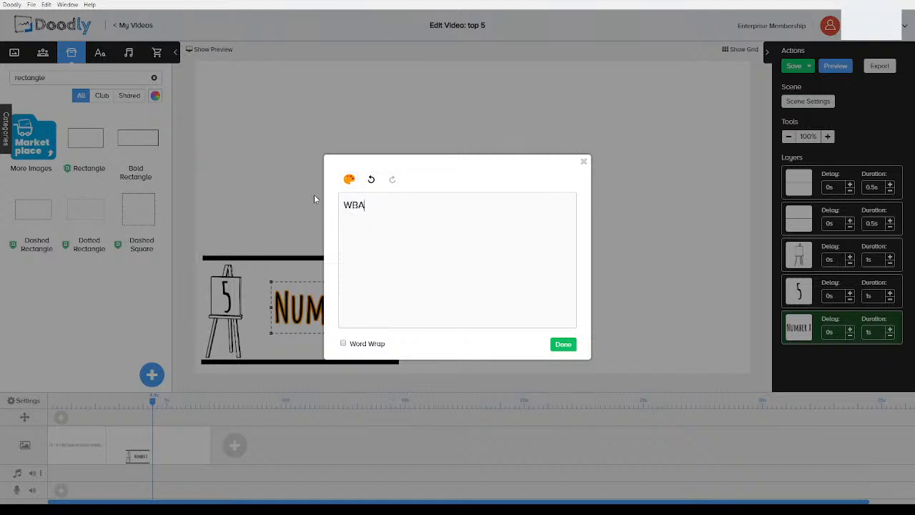
pyautogui.click(565, 344)
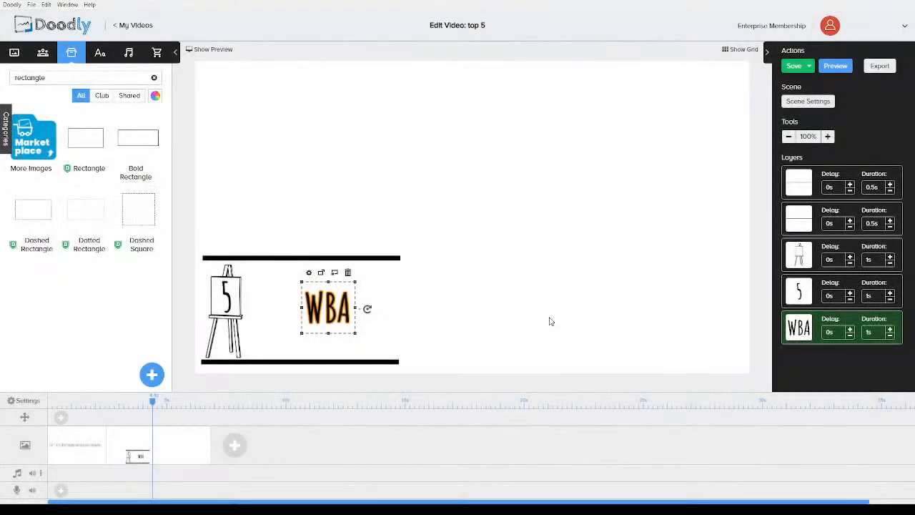
pyautogui.click(477, 321)
# Edit the easel's number text to read "#5"
pyautogui.doubleClick(226, 294)
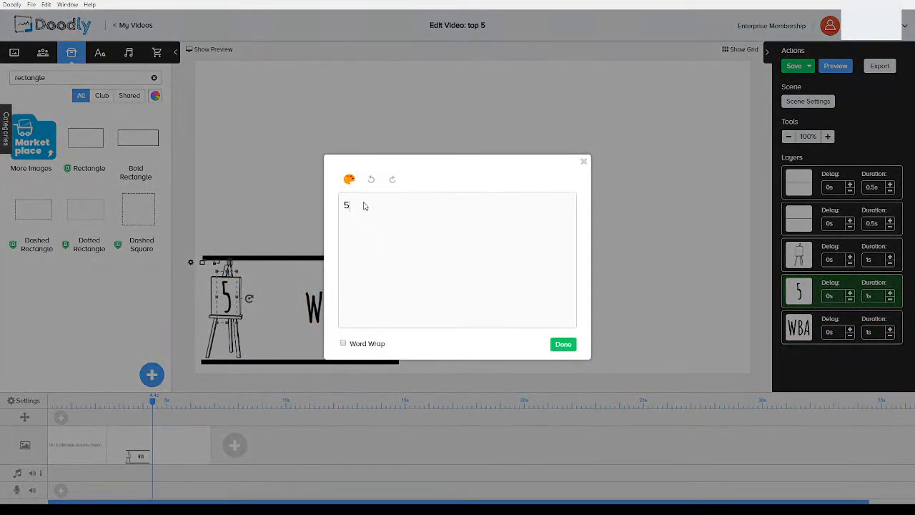
pyautogui.write('#')
pyautogui.click(566, 346)
pyautogui.click(577, 317)
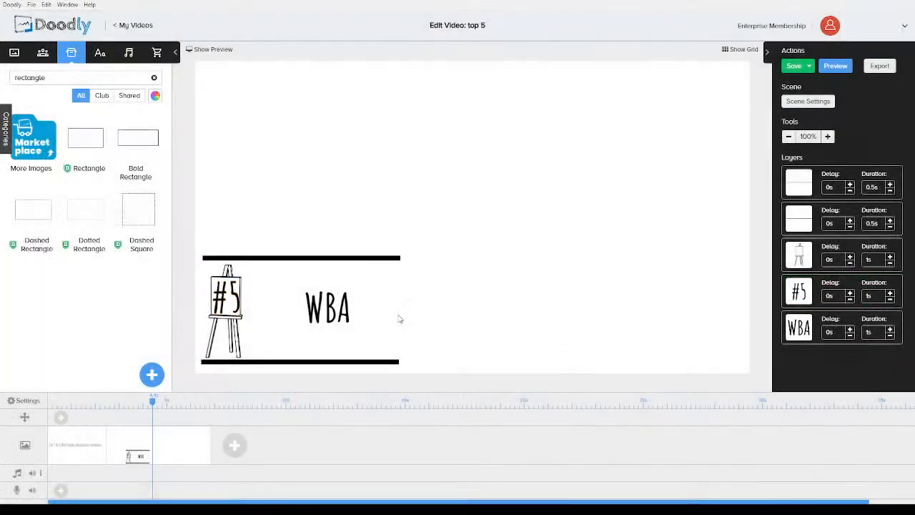
pyautogui.click(232, 301)
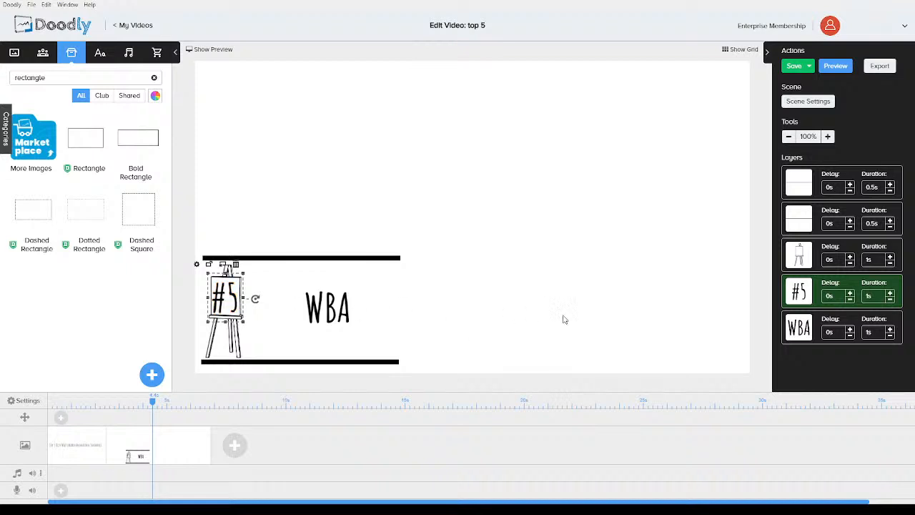
pyautogui.click(565, 319)
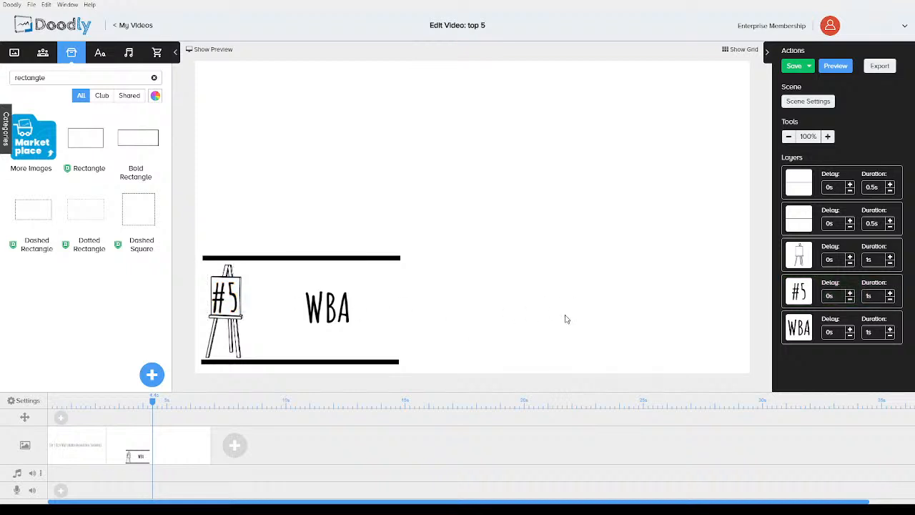
# Add a new scene and place an Amatic SC Bold text reading "x" on it
pyautogui.click(235, 445)
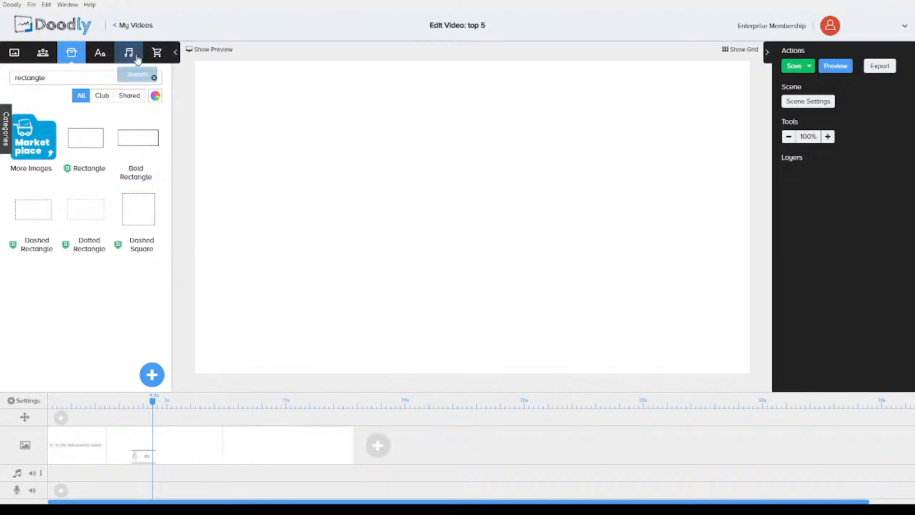
pyautogui.click(100, 53)
pyautogui.moveTo(85, 208); pyautogui.dragTo(407, 191)
pyautogui.doubleClick(421, 193)
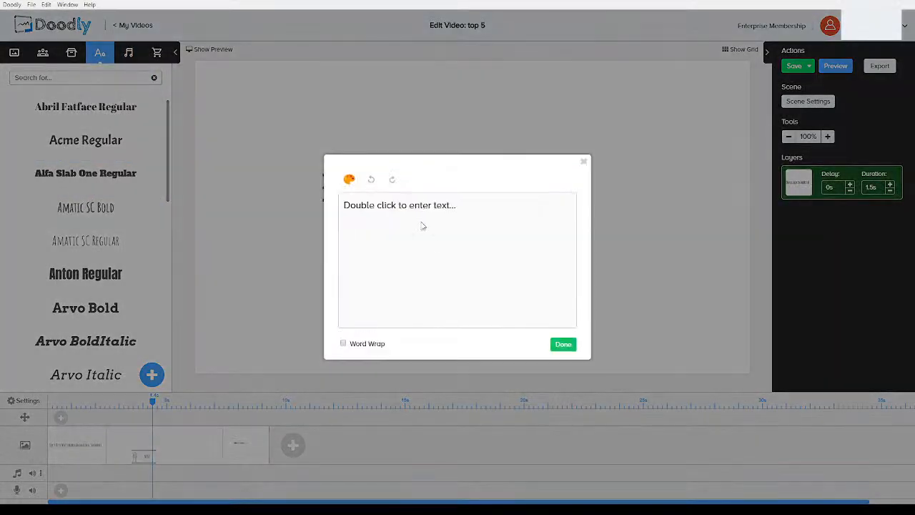
pyautogui.moveTo(474, 212); pyautogui.dragTo(249, 199)
pyautogui.write('x')
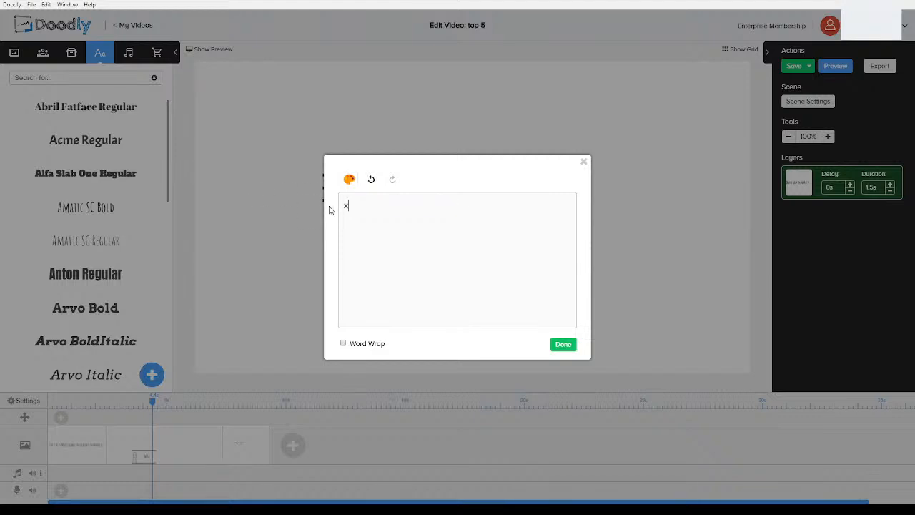
pyautogui.click(563, 345)
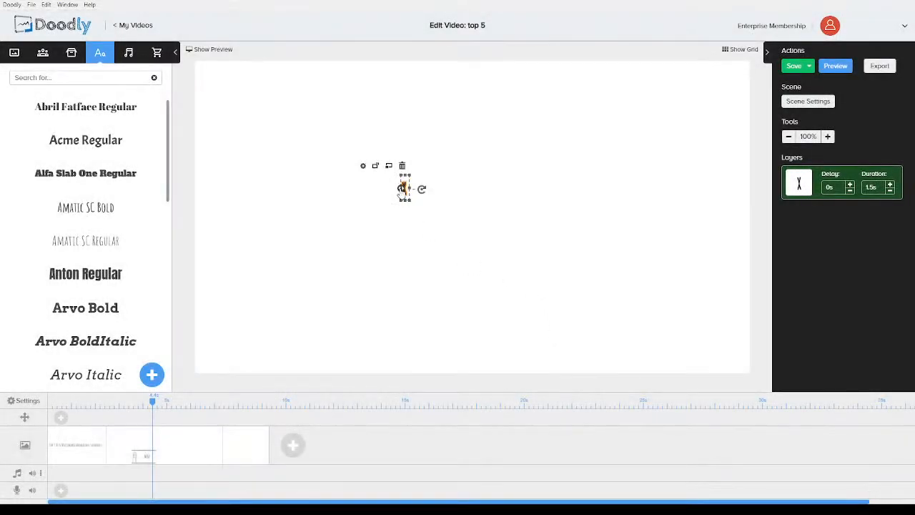
# Enlarge the X text and move it toward the middle of the canvas
pyautogui.moveTo(409, 200); pyautogui.dragTo(566, 325)
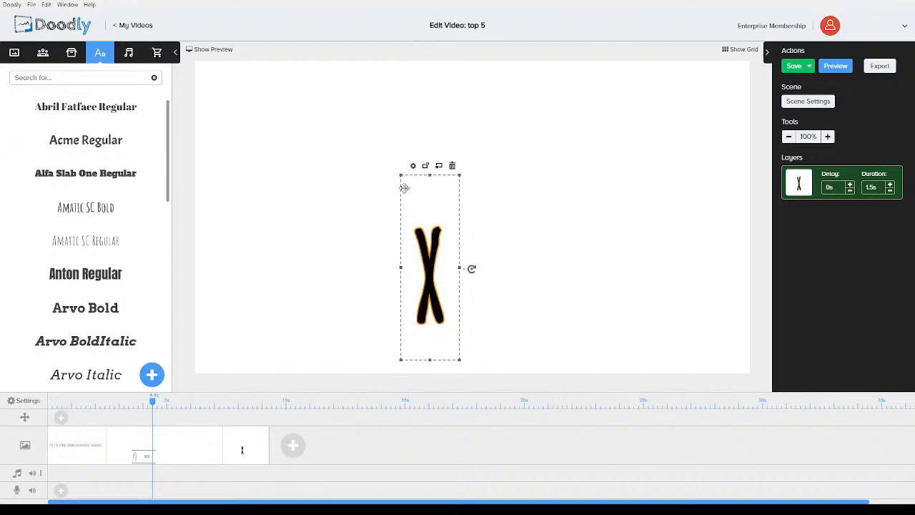
pyautogui.moveTo(400, 175); pyautogui.dragTo(333, 105)
pyautogui.click(332, 106)
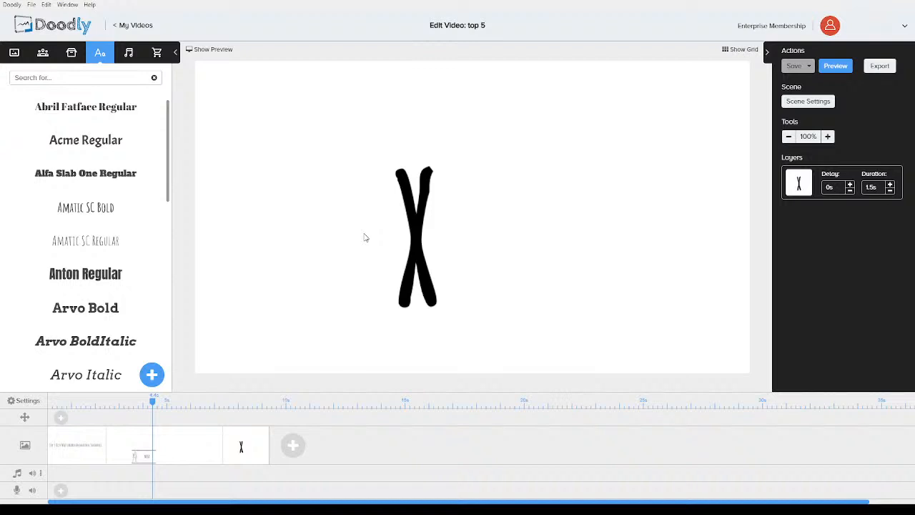
# Duplicate the #5 item scene and move the copy after the X scene
pyautogui.click(136, 440)
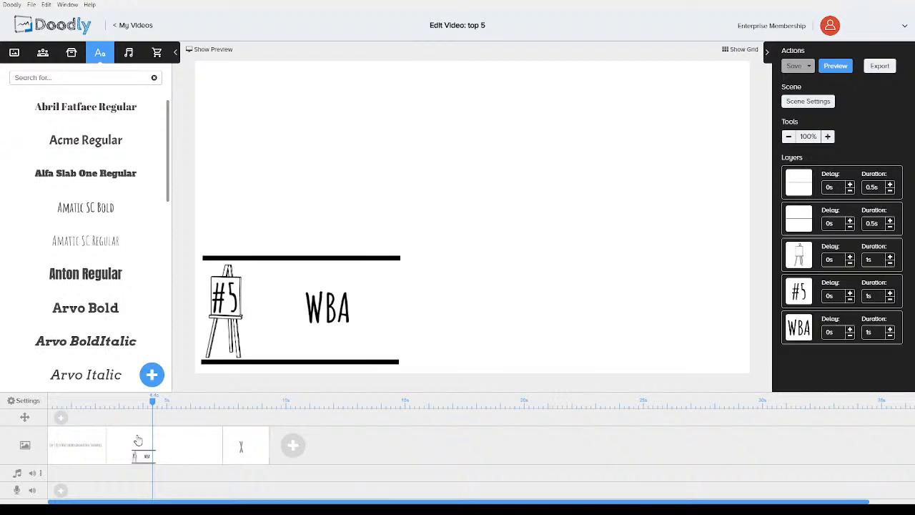
pyautogui.rightClick(140, 440)
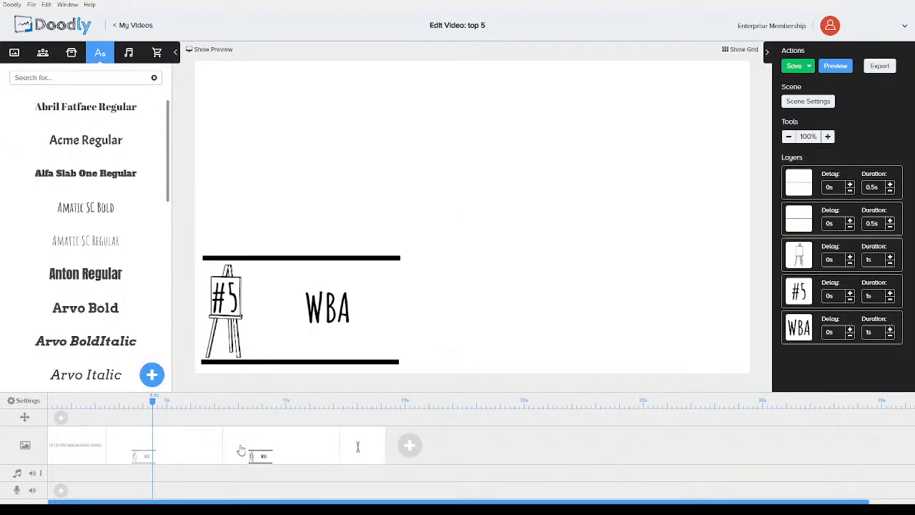
pyautogui.moveTo(411, 448); pyautogui.dragTo(410, 448)
pyautogui.moveTo(268, 449); pyautogui.dragTo(361, 442)
# Duplicate the X scene and move the copy after the second item scene
pyautogui.click(247, 448)
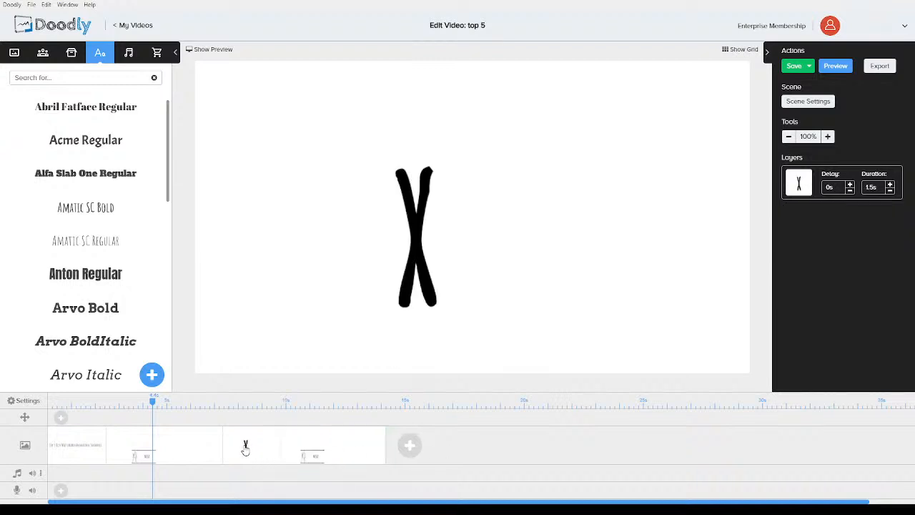
pyautogui.rightClick(245, 446)
pyautogui.click(275, 404)
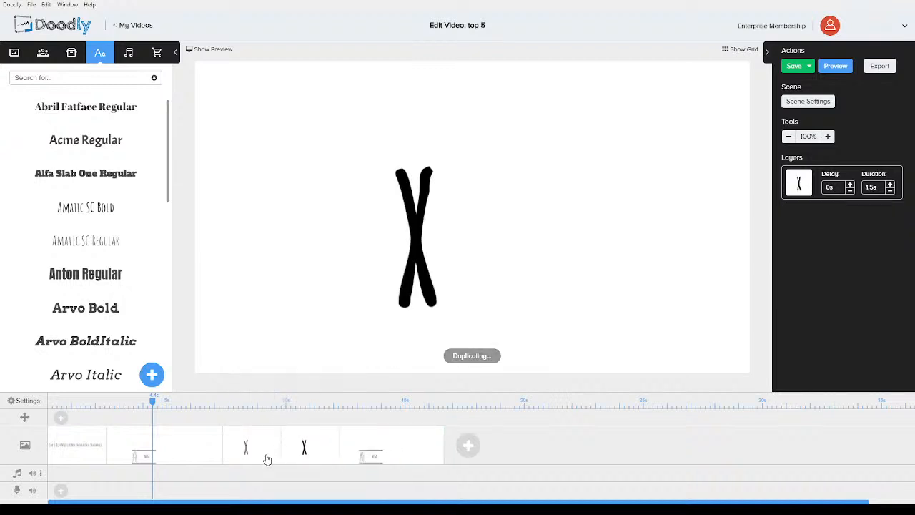
pyautogui.moveTo(306, 447)
pyautogui.mouseDown()
pyautogui.moveTo(500, 446)
pyautogui.moveTo(303, 461)
pyautogui.moveTo(536, 457)
pyautogui.moveTo(312, 458)
pyautogui.mouseUp()
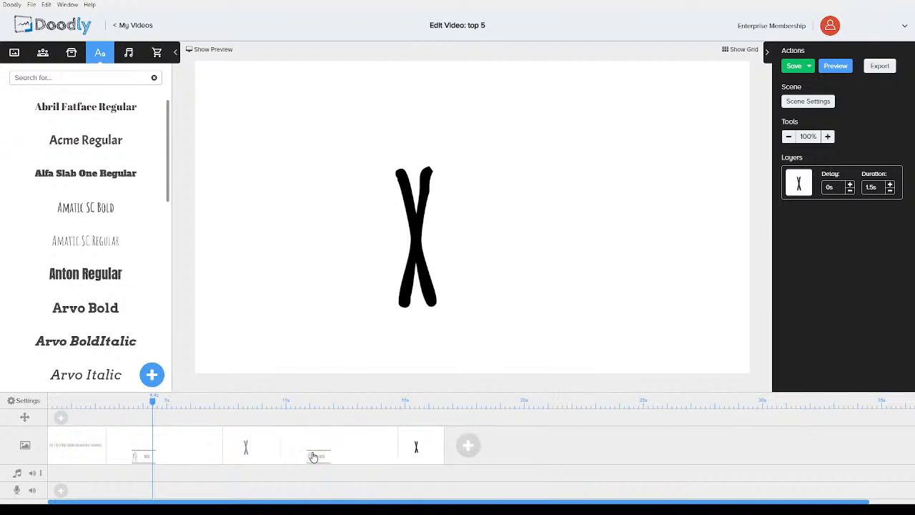
# Duplicate the second item scene and move the copy after the second X scene, alternating item and X scenes
pyautogui.click(340, 450)
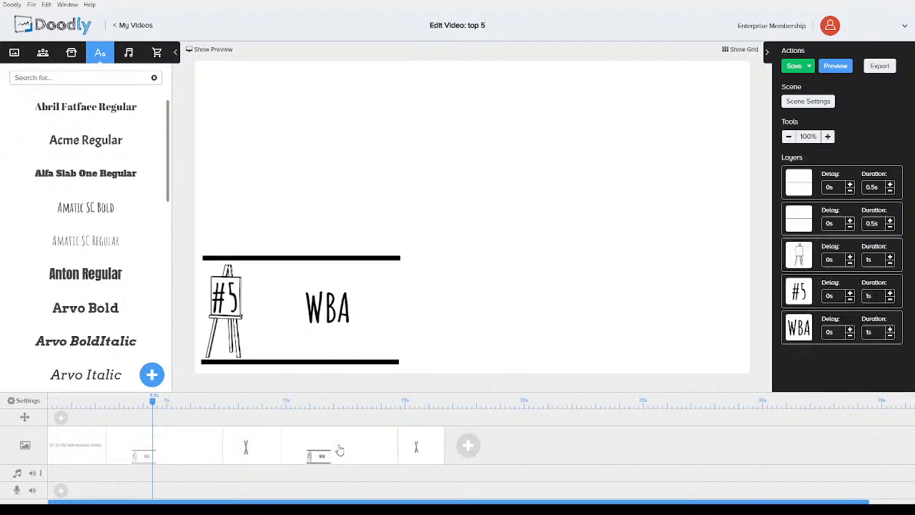
pyautogui.click(421, 453)
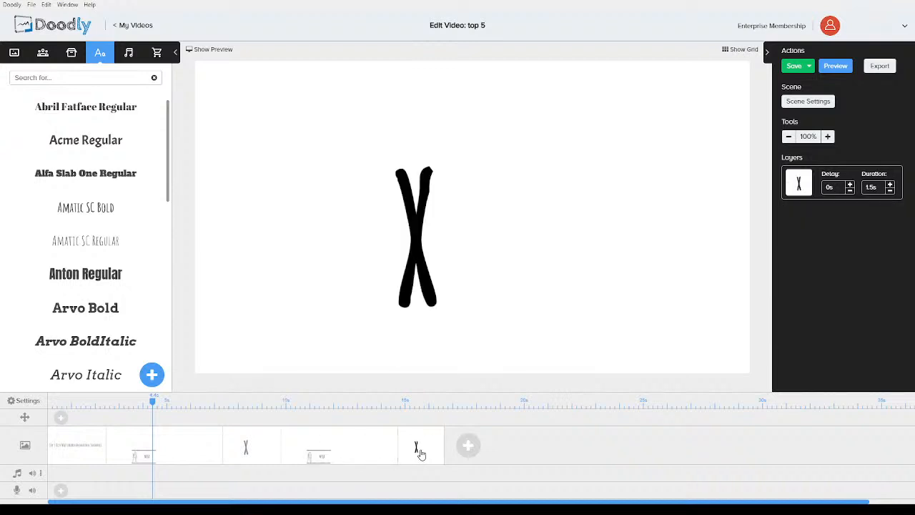
pyautogui.click(341, 451)
pyautogui.rightClick(341, 452)
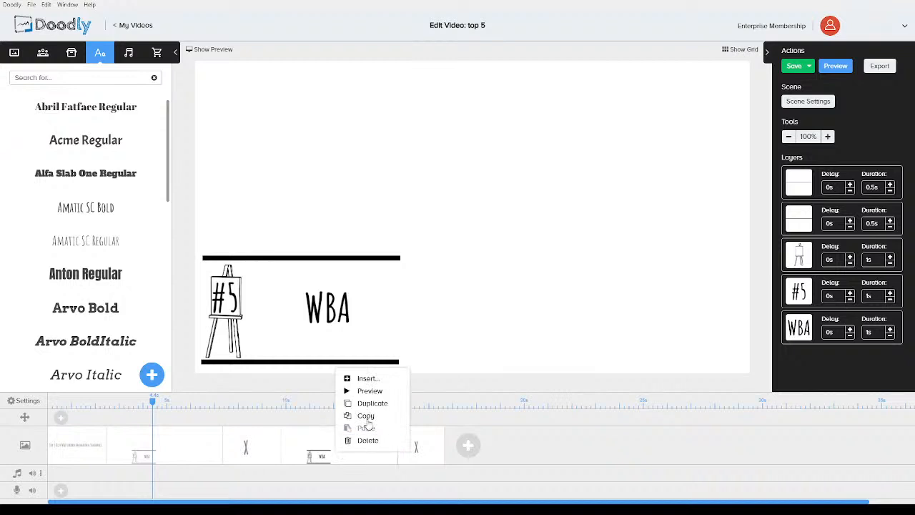
pyautogui.click(371, 403)
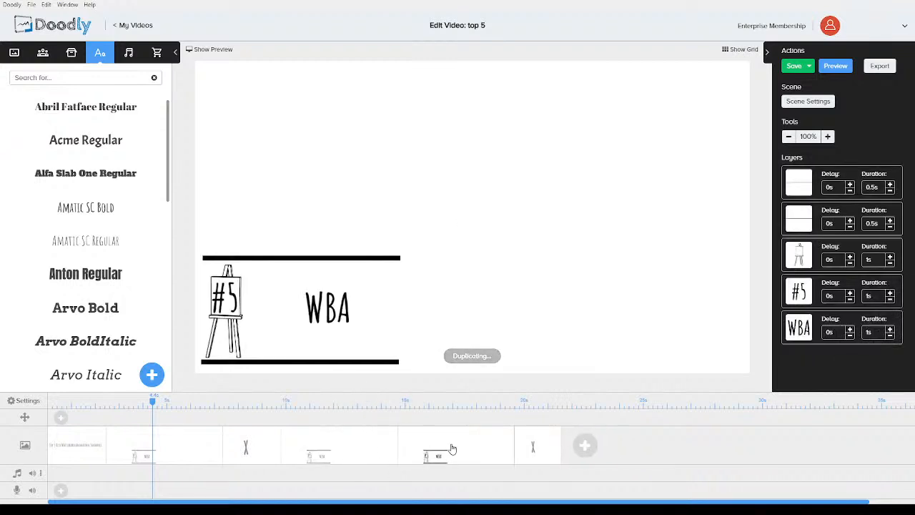
pyautogui.moveTo(531, 448); pyautogui.dragTo(458, 448)
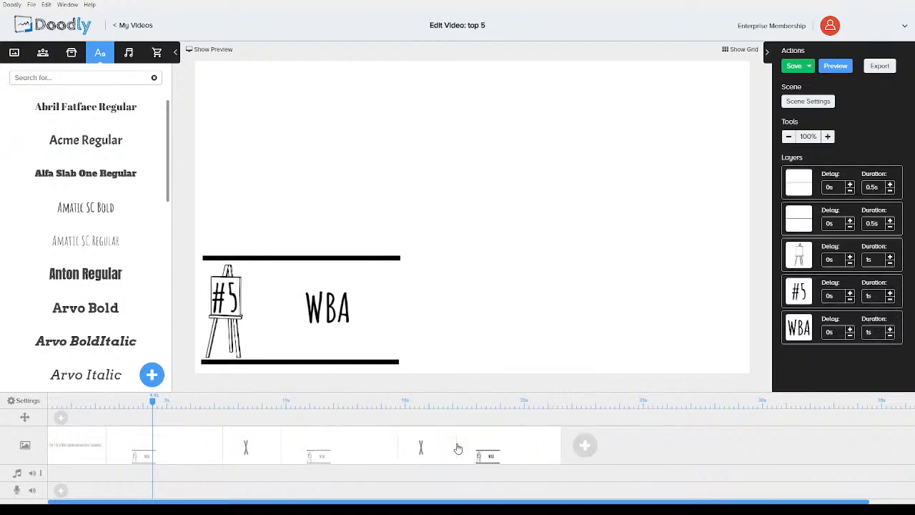
# Duplicate the second X scene and move the copy after the third item scene
pyautogui.click(421, 447)
pyautogui.rightClick(421, 447)
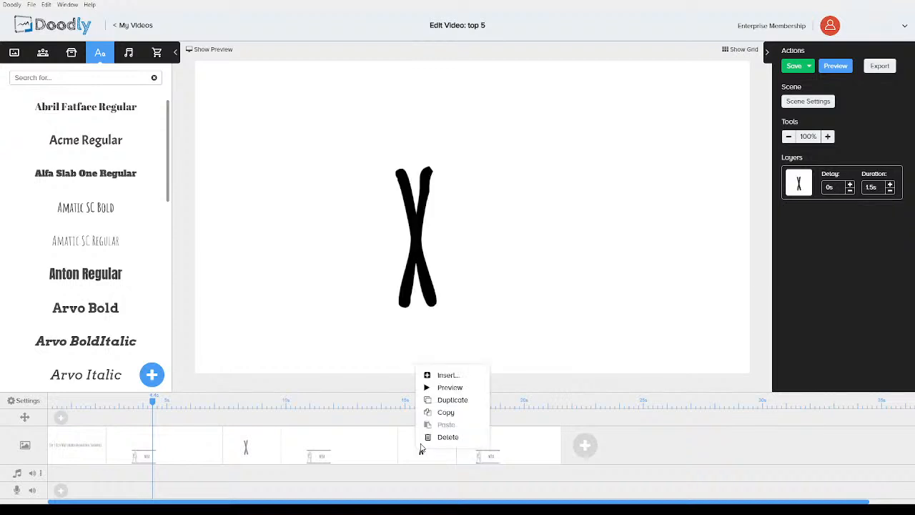
pyautogui.click(453, 406)
pyautogui.moveTo(471, 444); pyautogui.dragTo(567, 448)
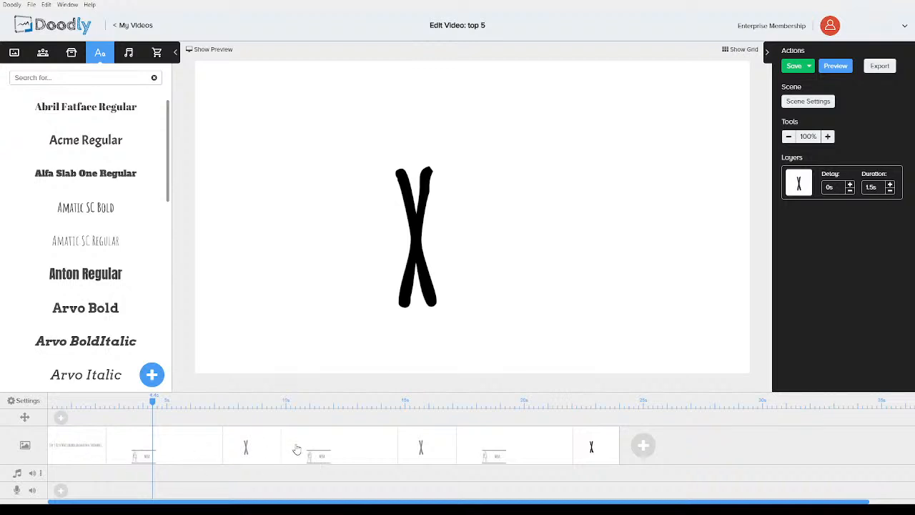
# Duplicate the third item scene so a copy follows the third X scene
pyautogui.click(494, 445)
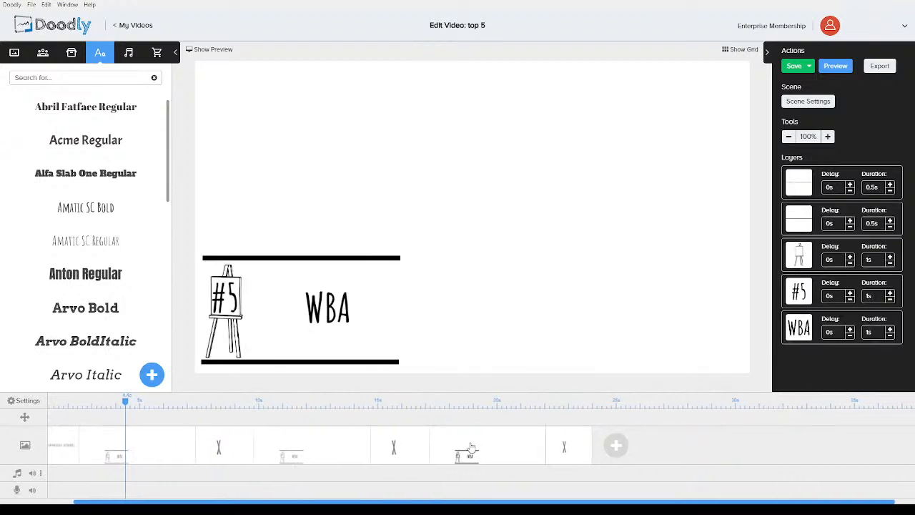
pyautogui.rightClick(470, 446)
pyautogui.click(504, 398)
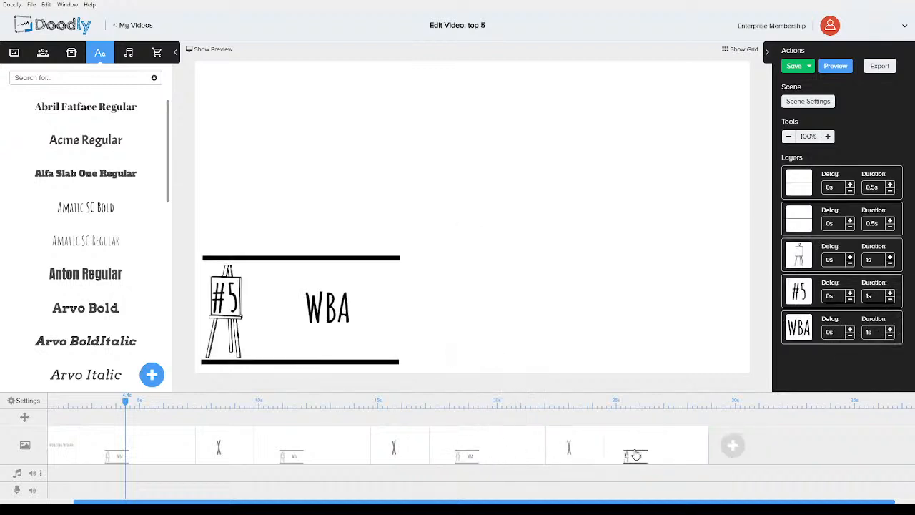
# Duplicate the third X scene, adding a copy after the fourth item scene
pyautogui.click(564, 448)
pyautogui.rightClick(556, 448)
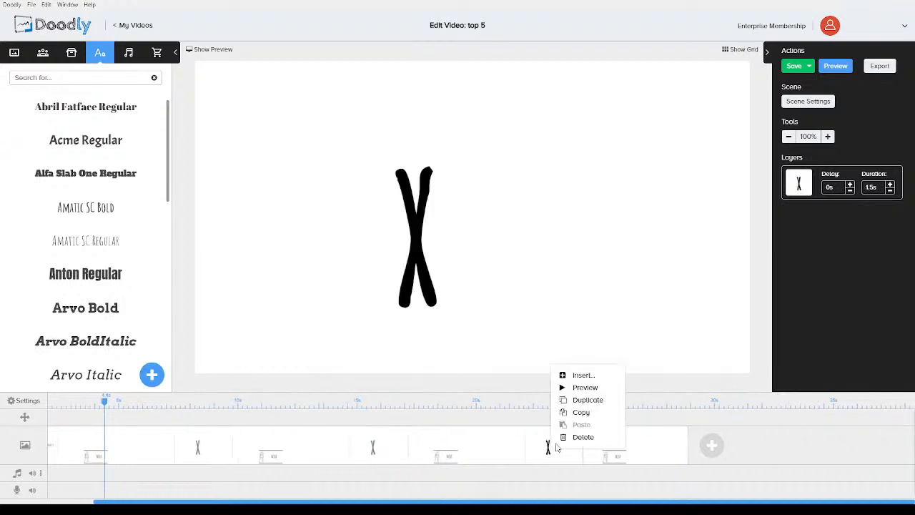
pyautogui.click(572, 402)
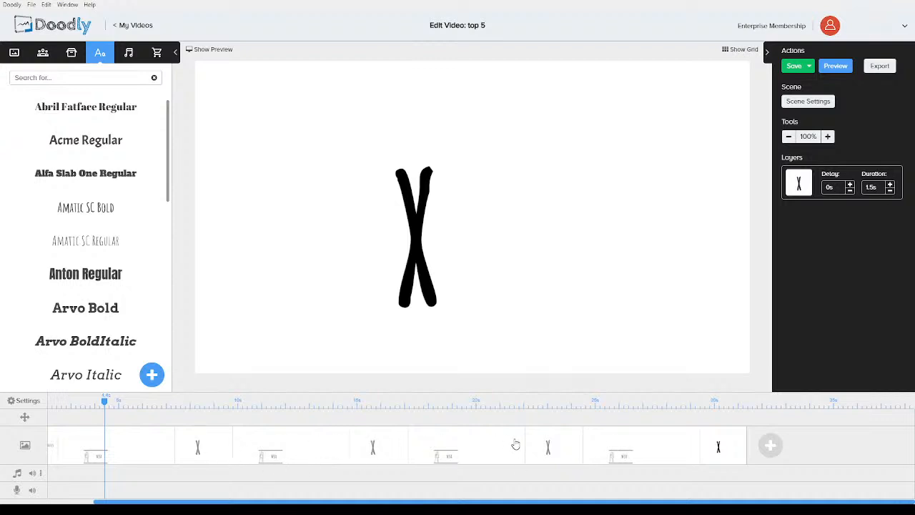
# Duplicate the fourth item scene and place the copy after the fourth X scene
pyautogui.click(616, 452)
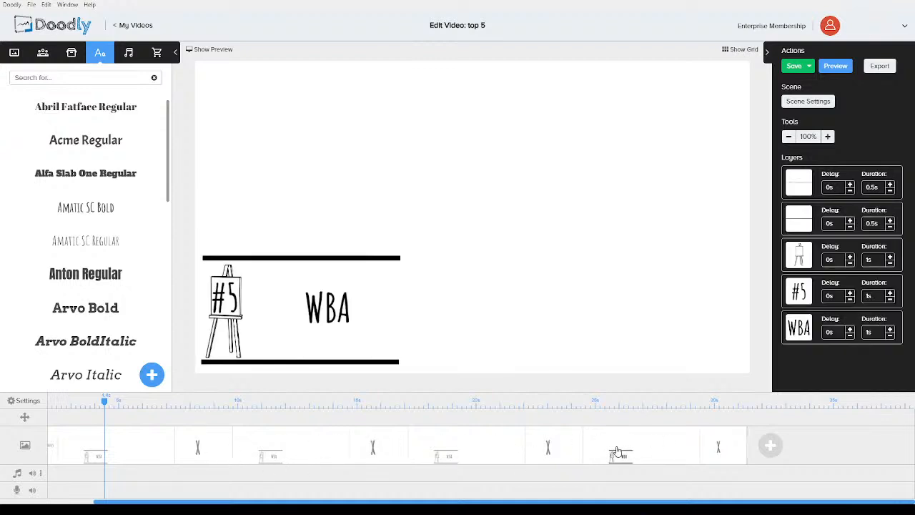
pyautogui.rightClick(618, 451)
pyautogui.click(652, 414)
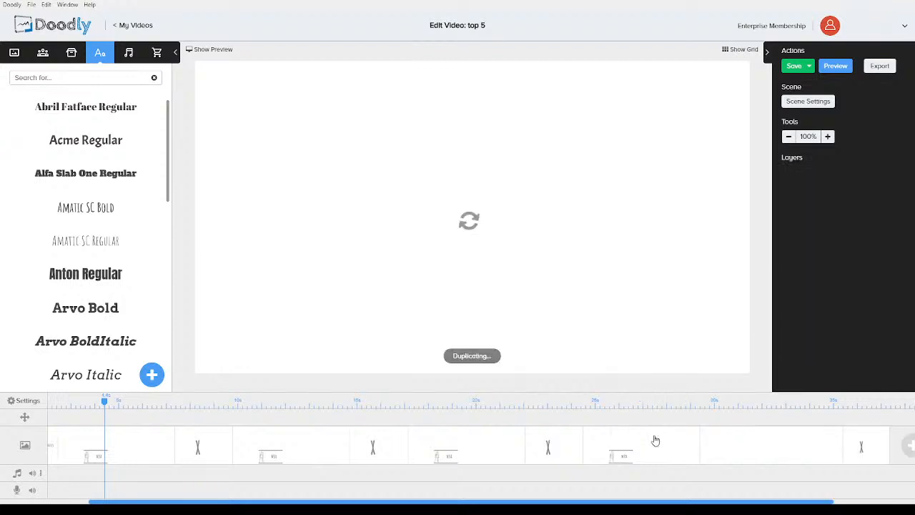
pyautogui.moveTo(836, 457); pyautogui.dragTo(731, 451)
pyautogui.click(724, 452)
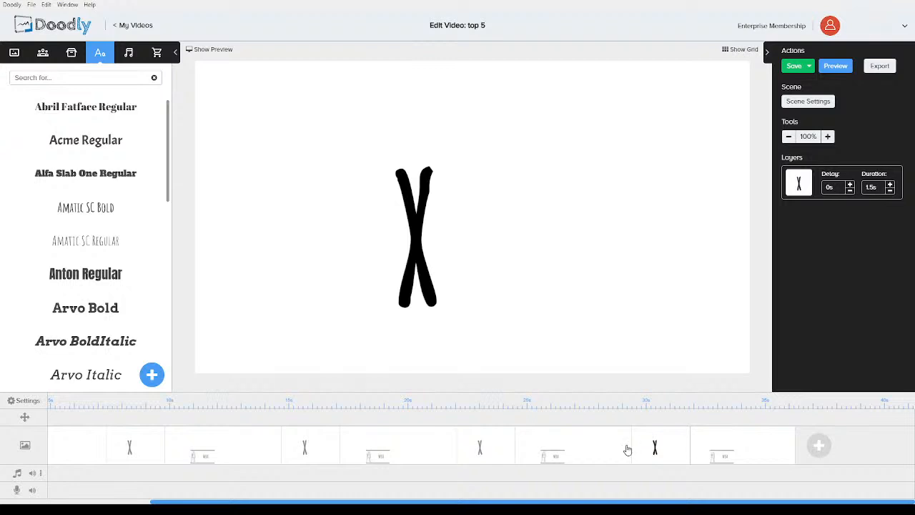
# Duplicate the fourth X scene and move the copy to the end of the timeline
pyautogui.rightClick(653, 449)
pyautogui.click(672, 412)
pyautogui.moveTo(675, 448); pyautogui.dragTo(809, 448)
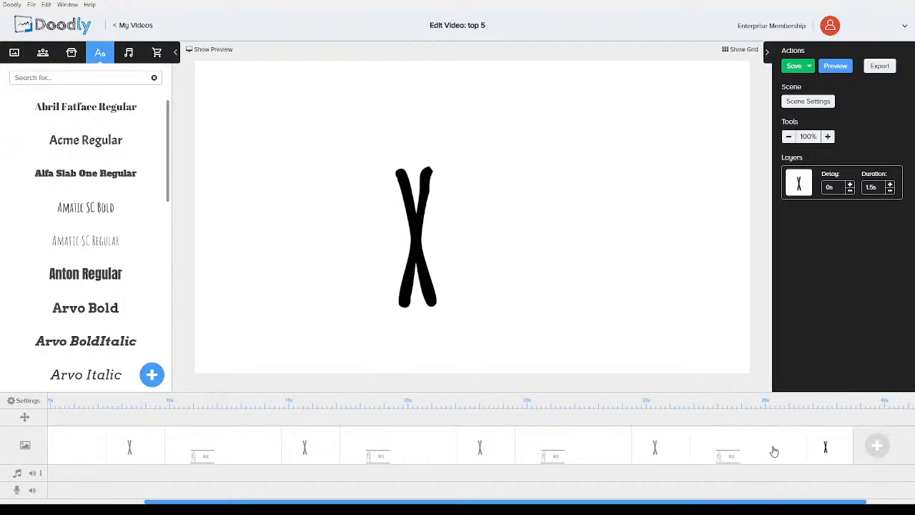
# Add a new final scene with Alfa Slab One text reading Subscribe
pyautogui.hscroll(1, 813, 444)
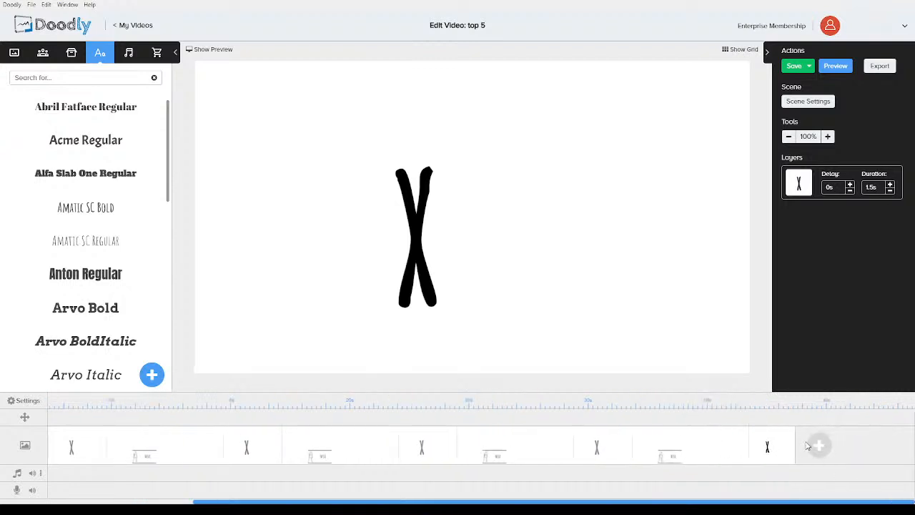
pyautogui.click(814, 446)
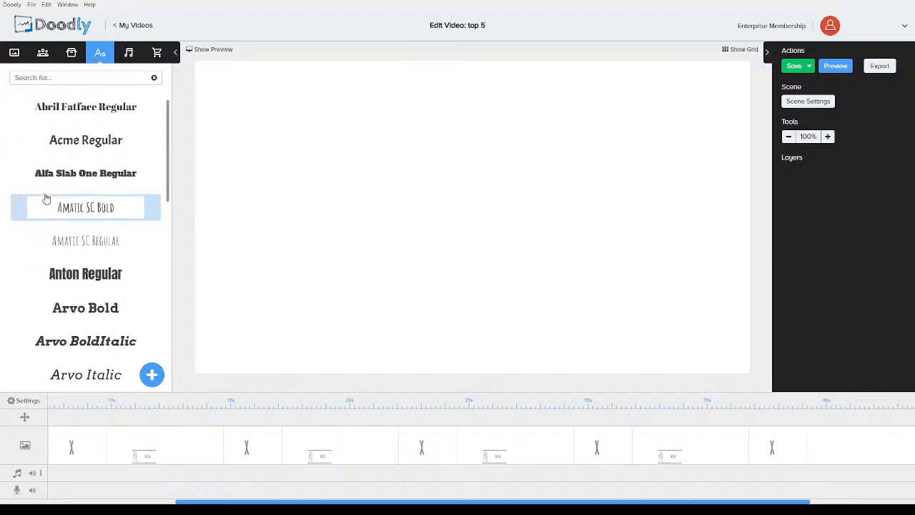
pyautogui.click(65, 179)
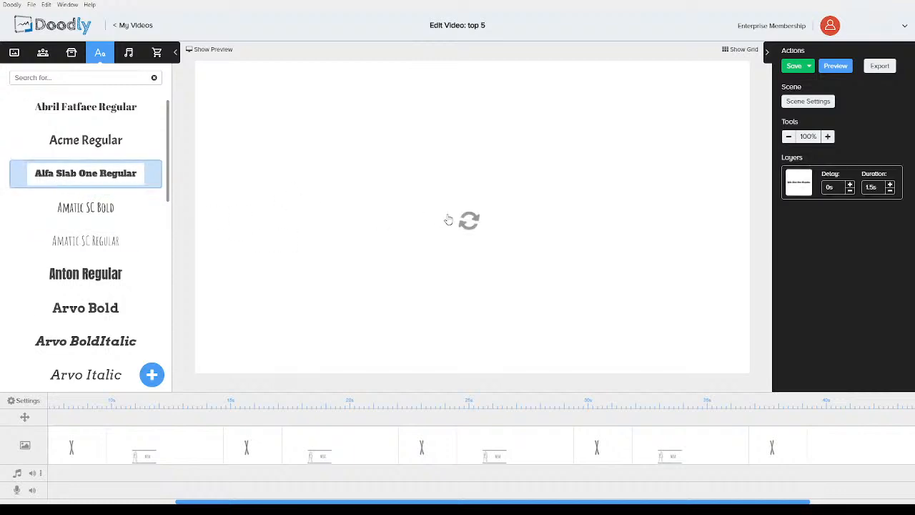
pyautogui.doubleClick(455, 221)
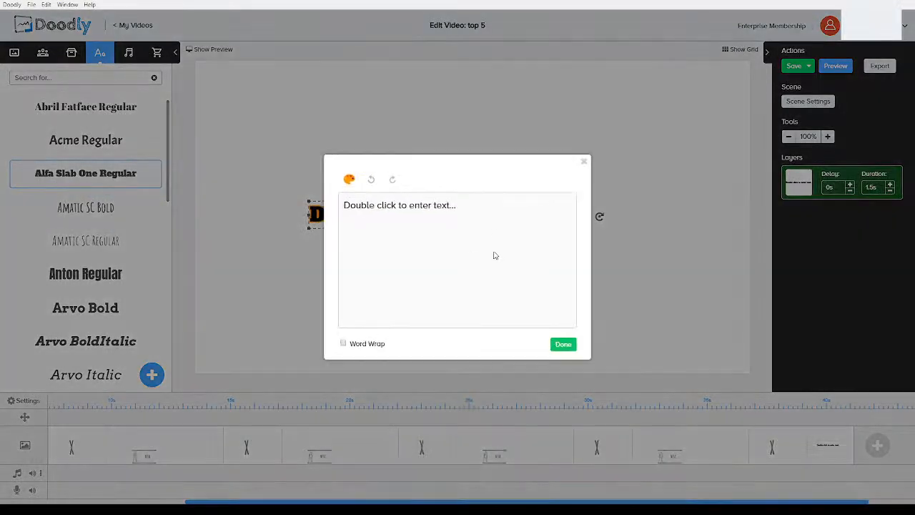
pyautogui.moveTo(464, 209); pyautogui.dragTo(270, 200)
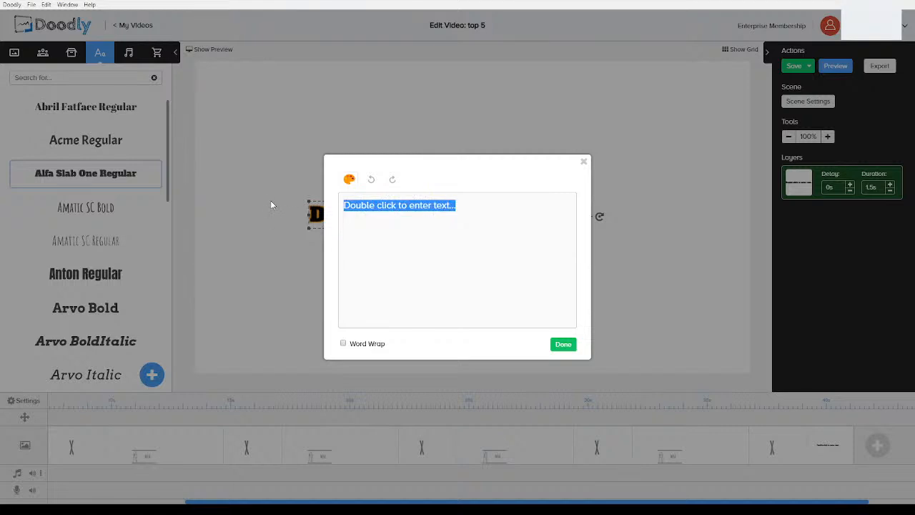
pyautogui.write('Subscribe')
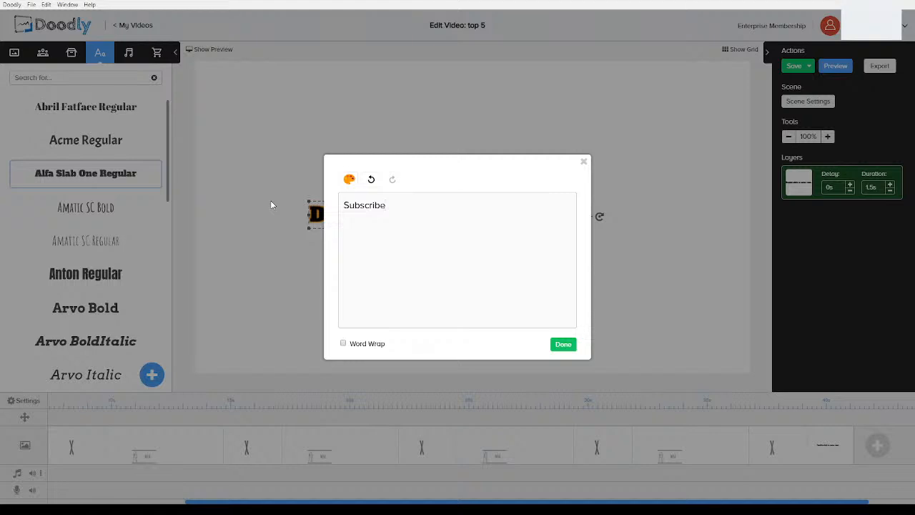
pyautogui.click(569, 346)
# Enlarge the Subscribe text to span the canvas and center it
pyautogui.moveTo(501, 228); pyautogui.dragTo(725, 285)
pyautogui.moveTo(394, 205); pyautogui.dragTo(229, 84)
pyautogui.click(325, 136)
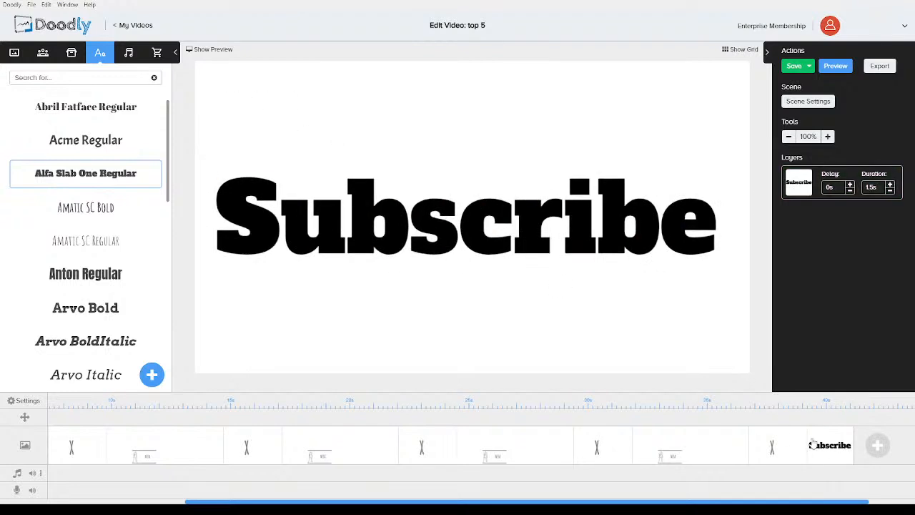
# Search images for scr and add the Scribely logo to the first item scene
pyautogui.moveTo(214, 500); pyautogui.dragTo(79, 496)
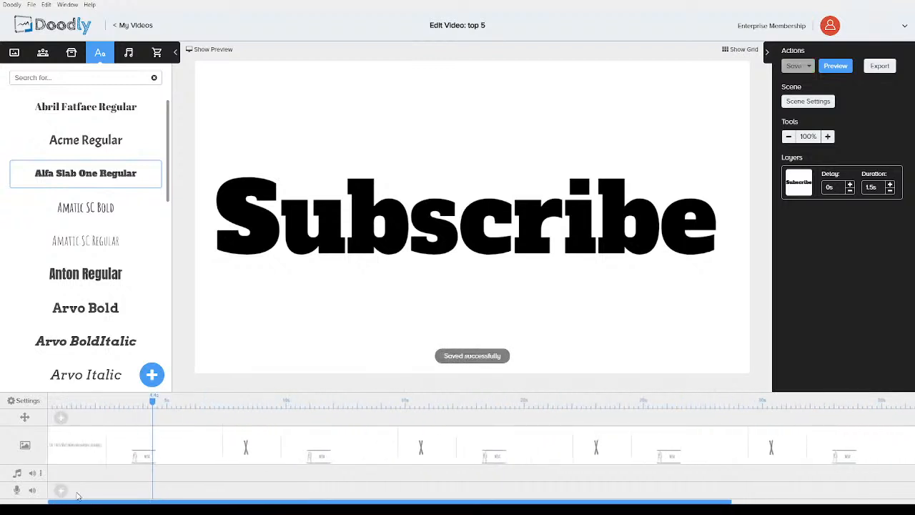
pyautogui.click(140, 452)
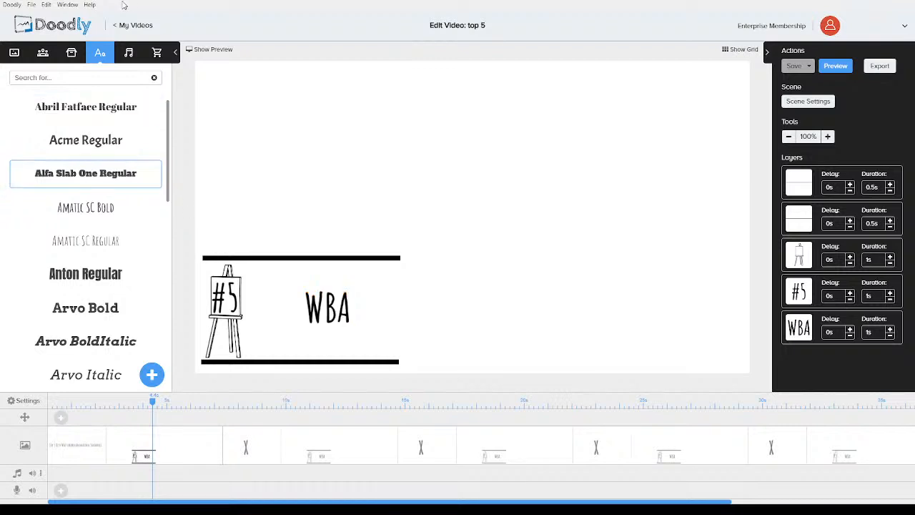
pyautogui.click(70, 52)
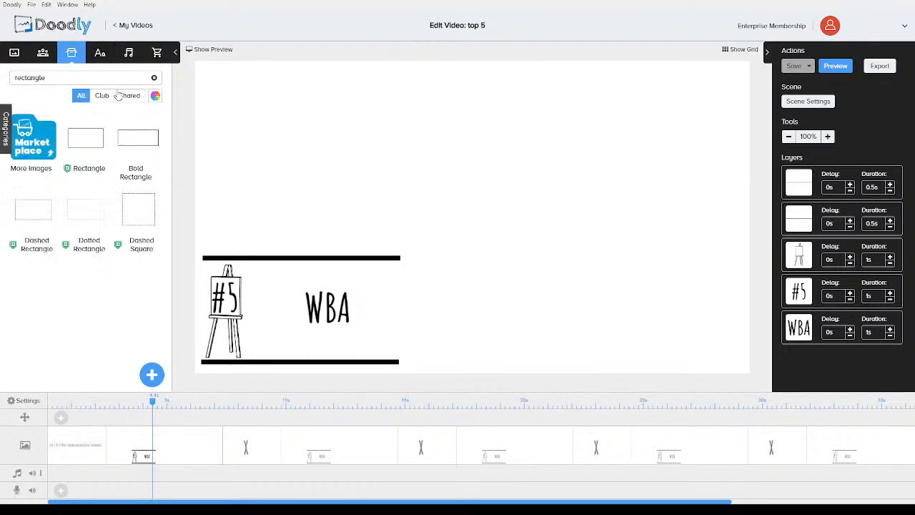
pyautogui.click(153, 78)
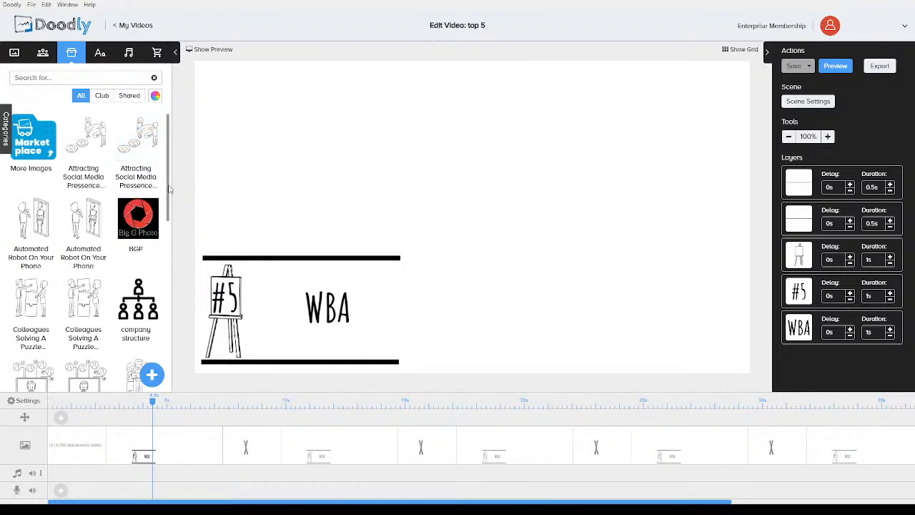
pyautogui.moveTo(169, 185)
pyautogui.mouseDown()
pyautogui.moveTo(164, 363)
pyautogui.moveTo(168, 203)
pyautogui.mouseUp()
pyautogui.write('scr')
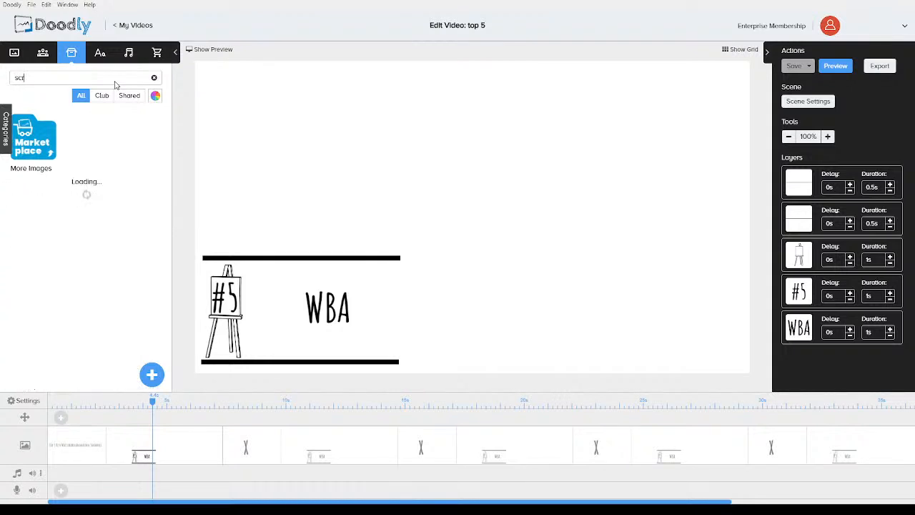
pyautogui.moveTo(34, 211); pyautogui.dragTo(519, 183)
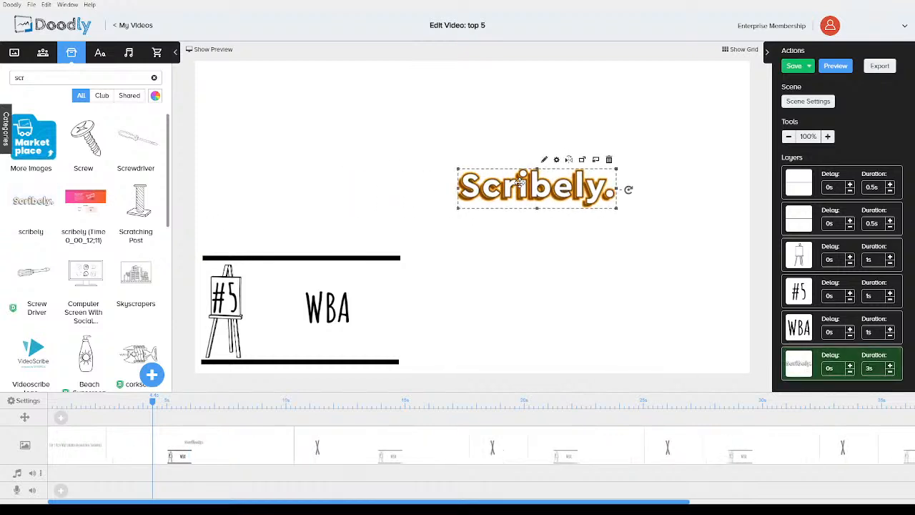
# Change the first item's WBA text to Scribely and enlarge it within the banner
pyautogui.doubleClick(339, 313)
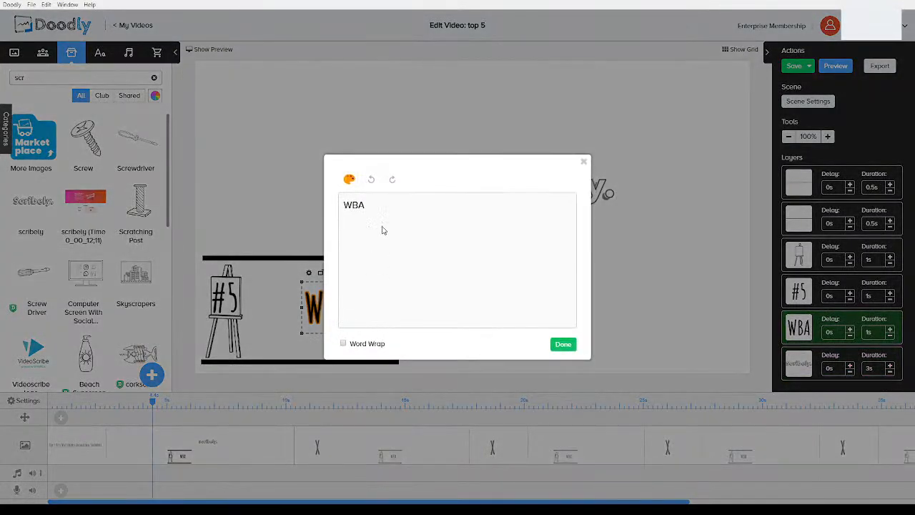
pyautogui.moveTo(383, 206); pyautogui.dragTo(312, 201)
pyautogui.write('Scribely')
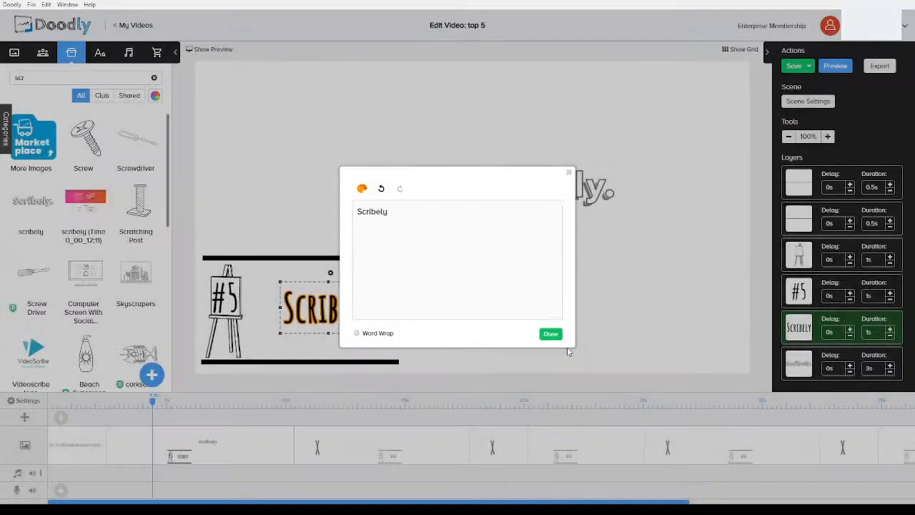
pyautogui.click(565, 347)
pyautogui.moveTo(368, 306); pyautogui.dragTo(386, 355)
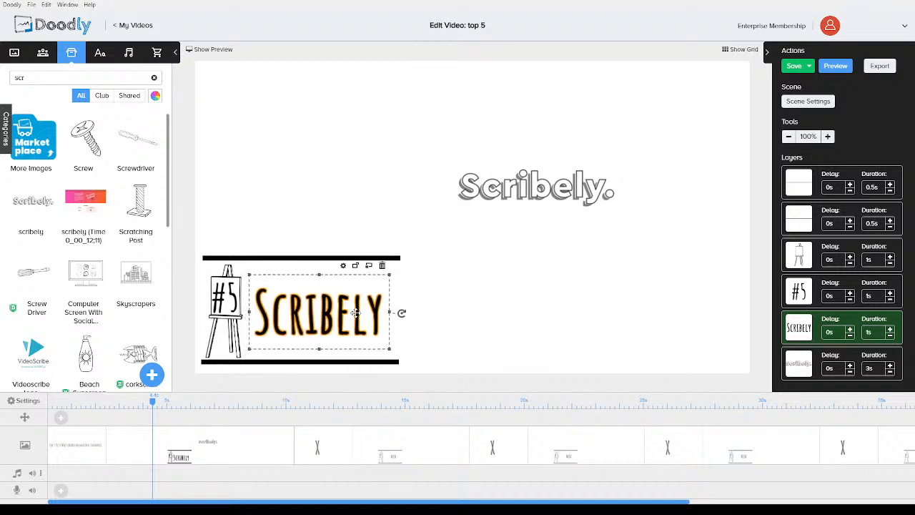
pyautogui.click(516, 295)
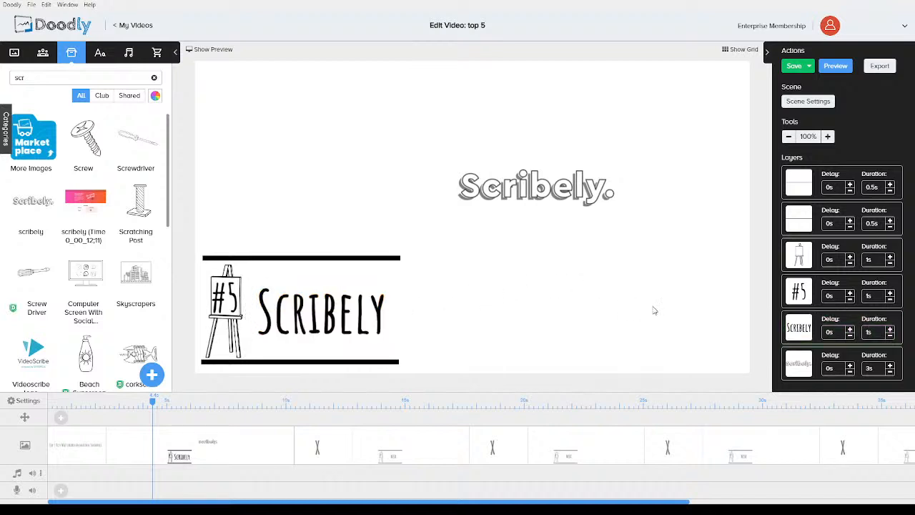
# Move the Scribely logo to the top of the canvas and enlarge it
pyautogui.click(554, 191)
pyautogui.moveTo(554, 191); pyautogui.dragTo(335, 113)
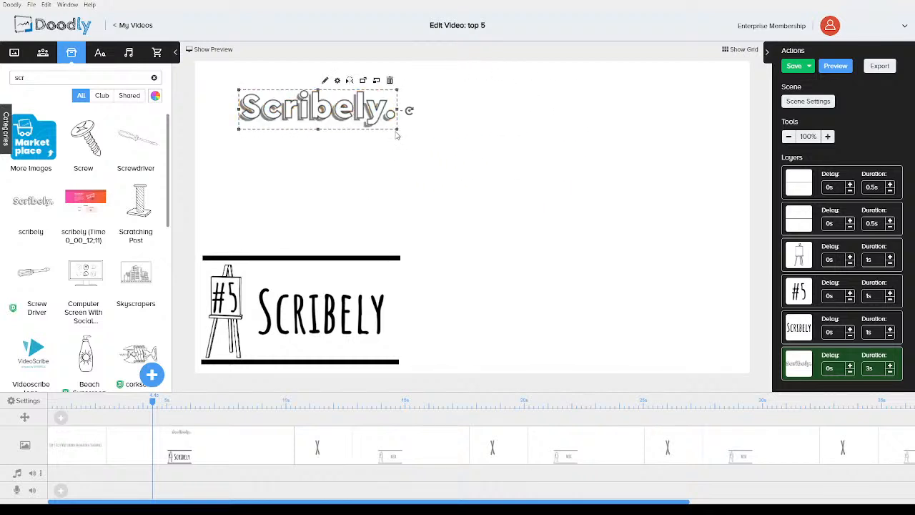
pyautogui.moveTo(397, 131); pyautogui.dragTo(547, 200)
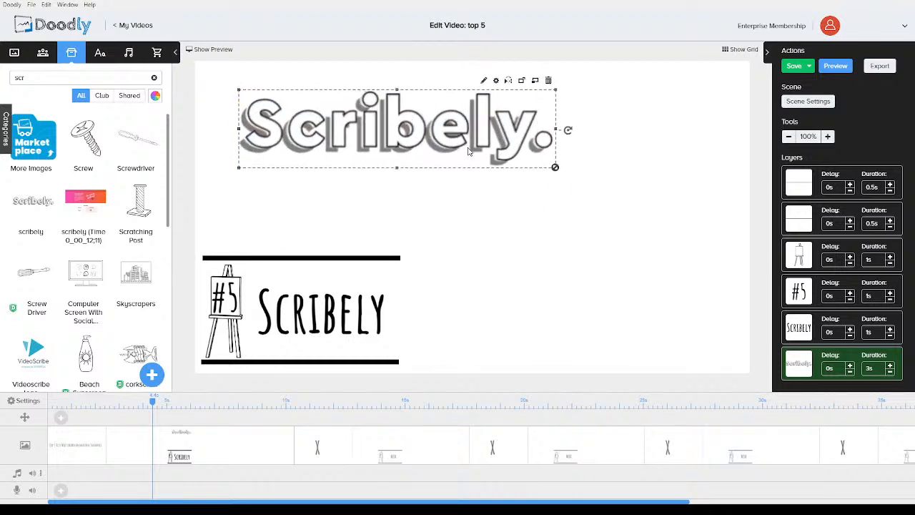
pyautogui.moveTo(465, 144); pyautogui.dragTo(549, 126)
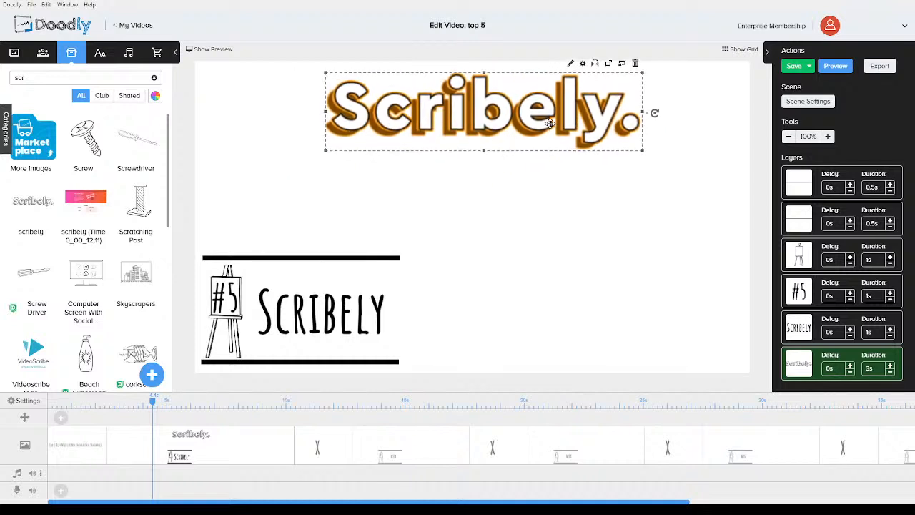
pyautogui.click(547, 215)
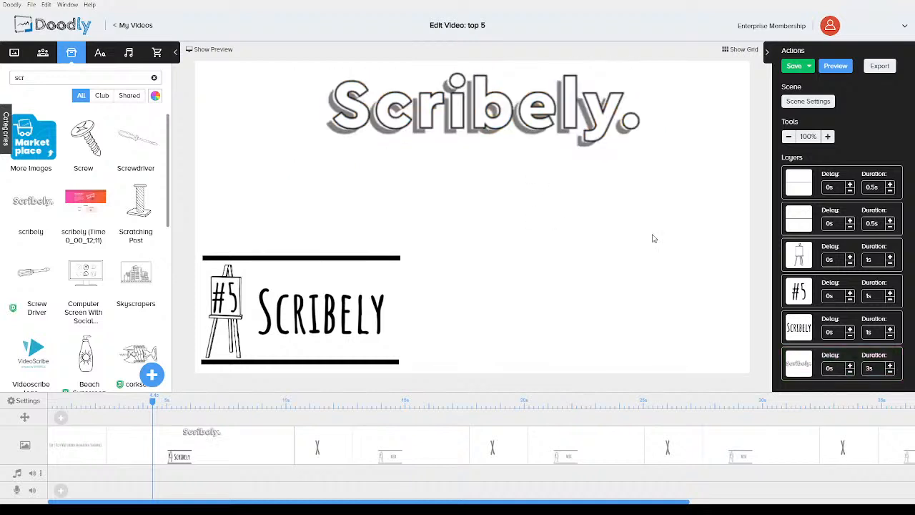
# Set the logo's duration to 1s and scale it down above the item banner
pyautogui.click(890, 375)
pyautogui.click(890, 375)
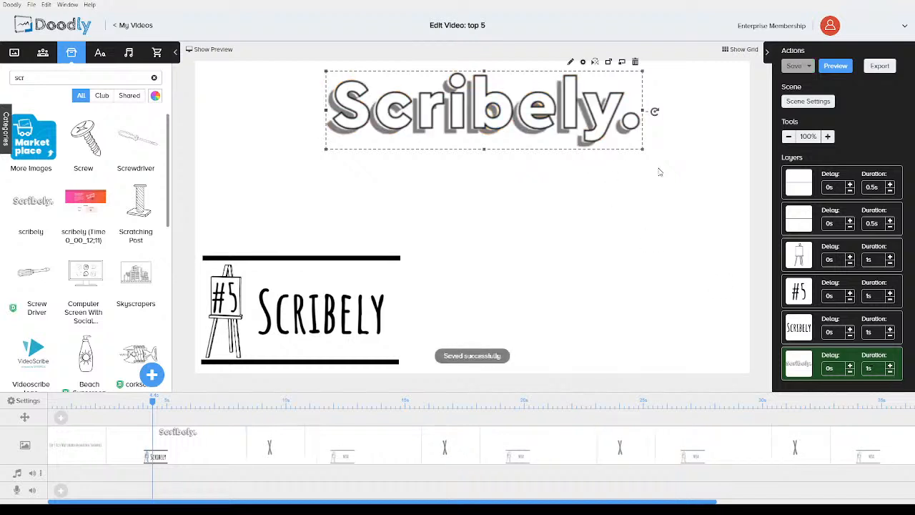
pyautogui.moveTo(640, 148); pyautogui.dragTo(574, 229)
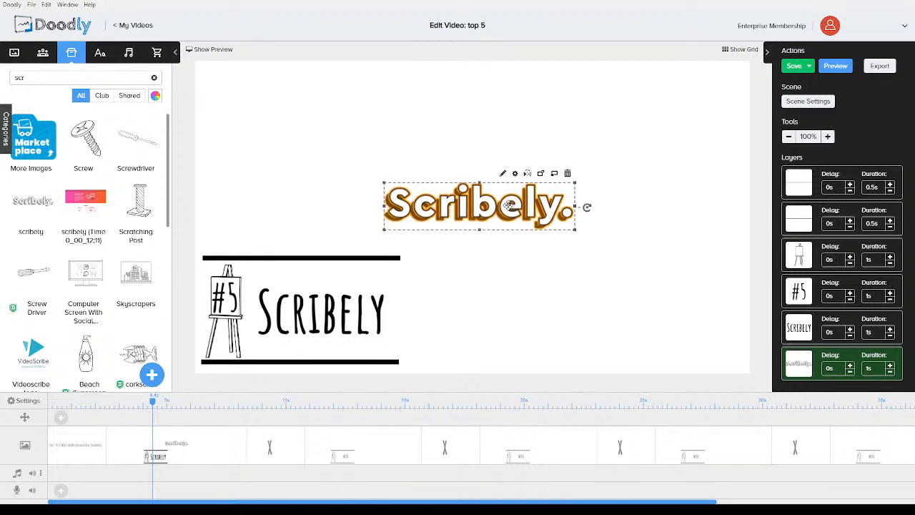
pyautogui.click(443, 133)
# Search images for line, add a line to the canvas and angle it down toward the Scribely logo from the upper left
pyautogui.doubleClick(43, 78)
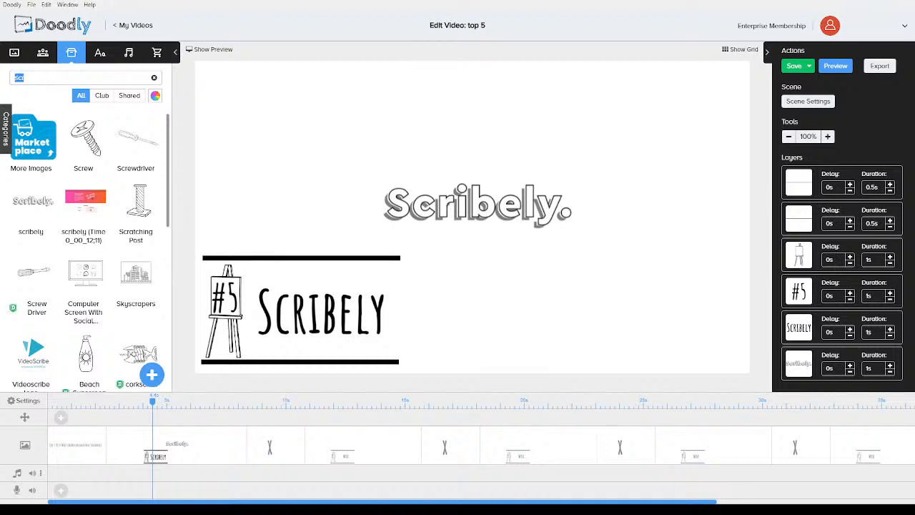
pyautogui.write('line')
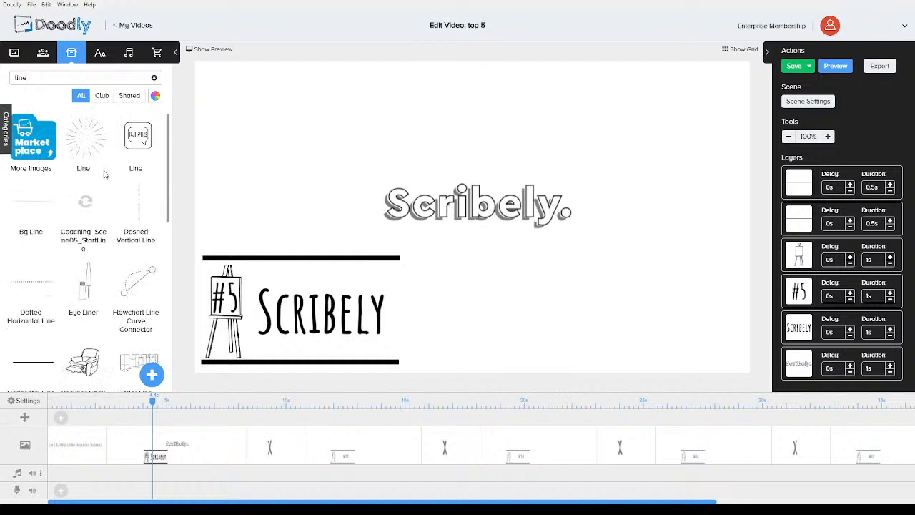
pyautogui.moveTo(42, 369); pyautogui.dragTo(339, 143)
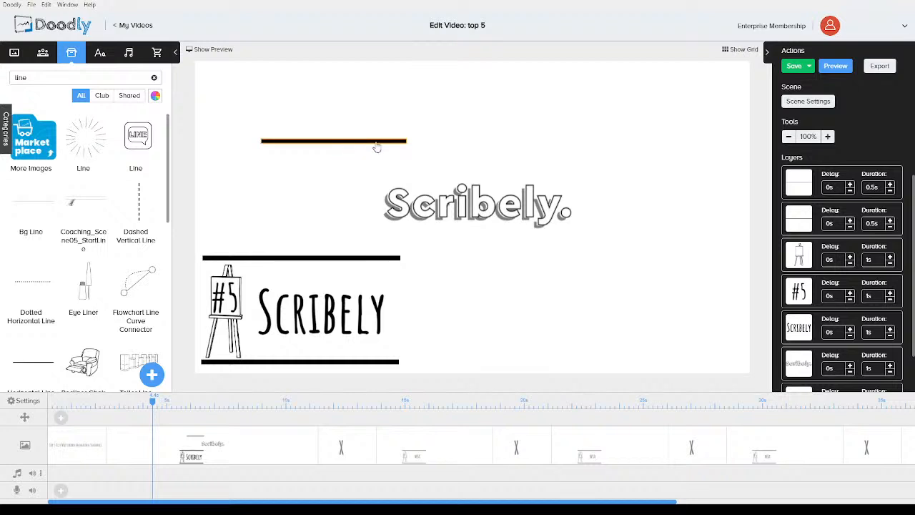
pyautogui.click(407, 143)
pyautogui.moveTo(421, 144); pyautogui.dragTo(402, 190)
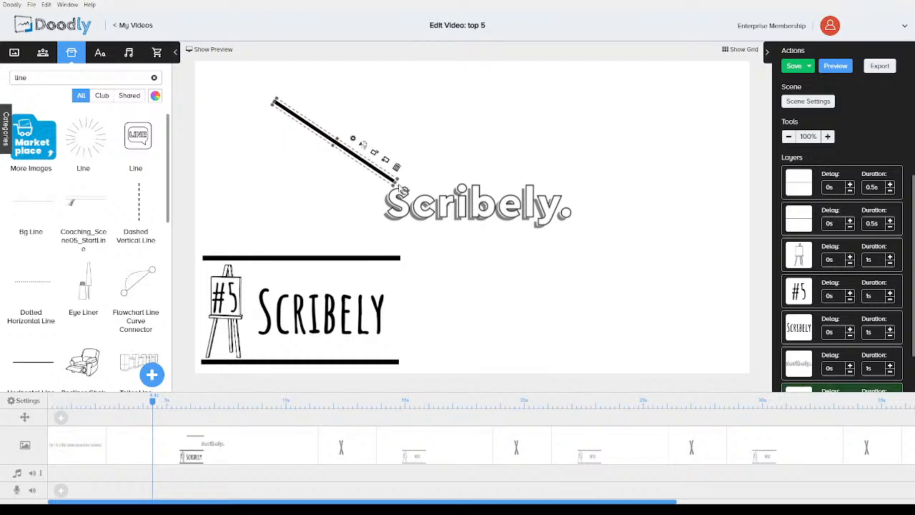
pyautogui.moveTo(363, 163); pyautogui.dragTo(352, 172)
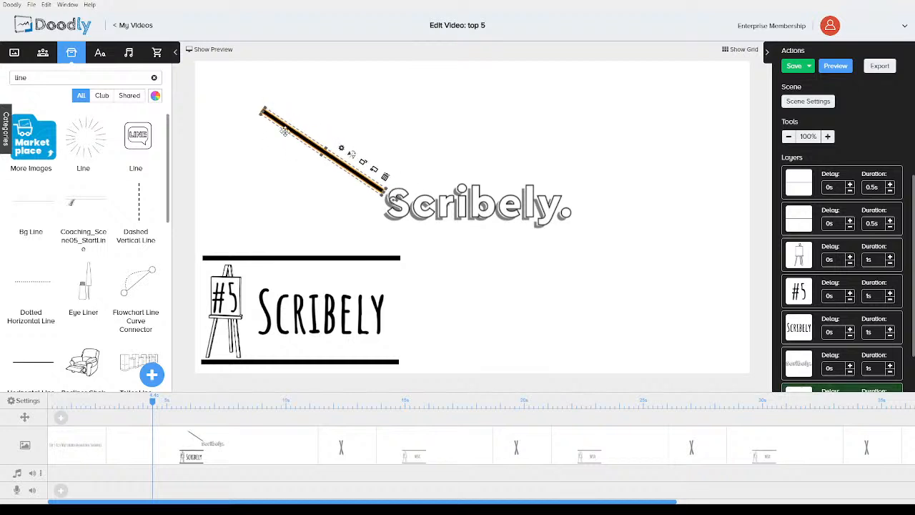
pyautogui.moveTo(264, 111); pyautogui.dragTo(308, 143)
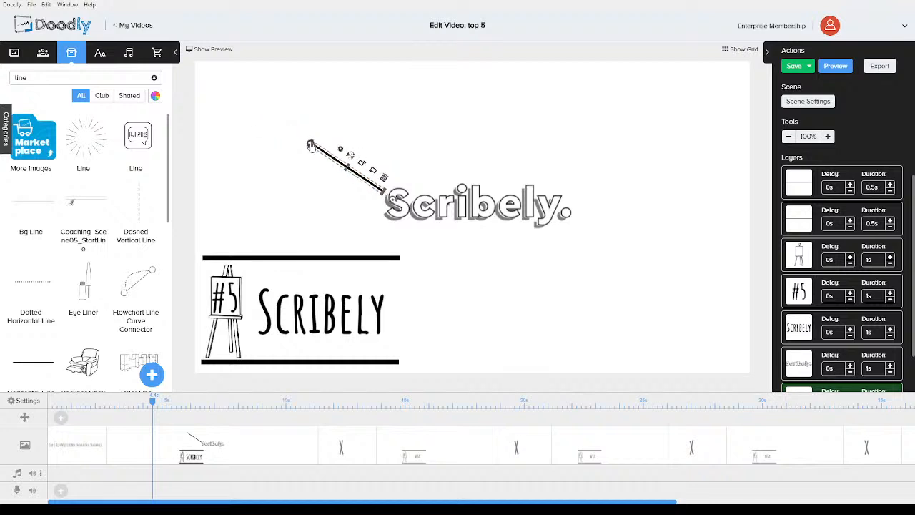
# Paste a text label at the upper left above the line and change its text to £4.80pcm
pyautogui.click(284, 198)
pyautogui.click(279, 293)
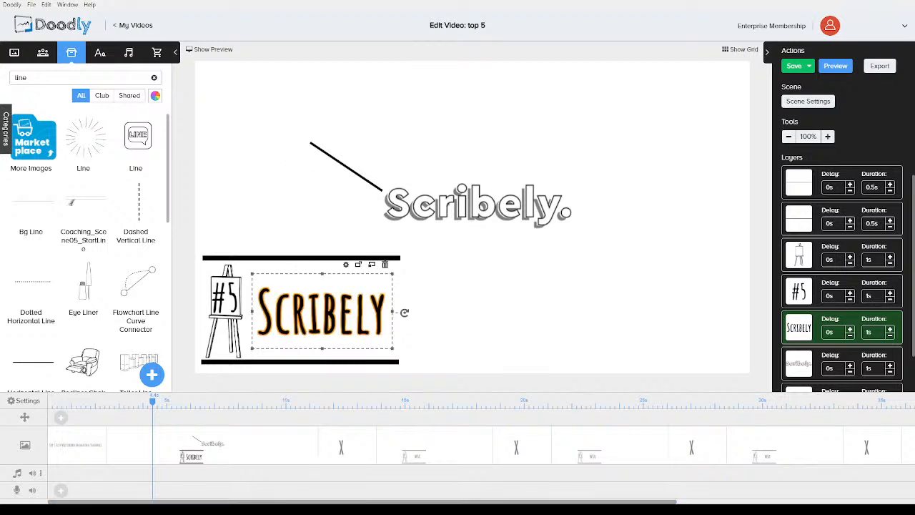
pyautogui.hotkey('ctrl', 'v')
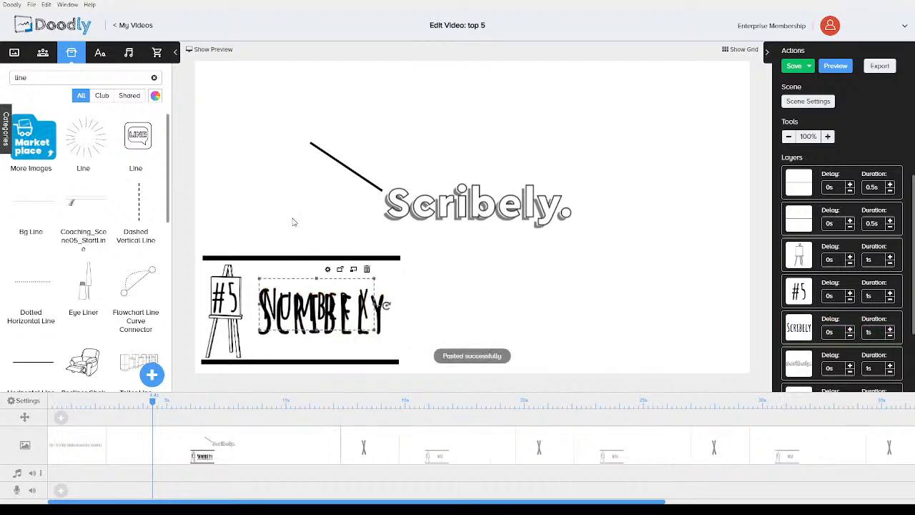
pyautogui.moveTo(298, 294); pyautogui.dragTo(264, 108)
pyautogui.doubleClick(265, 108)
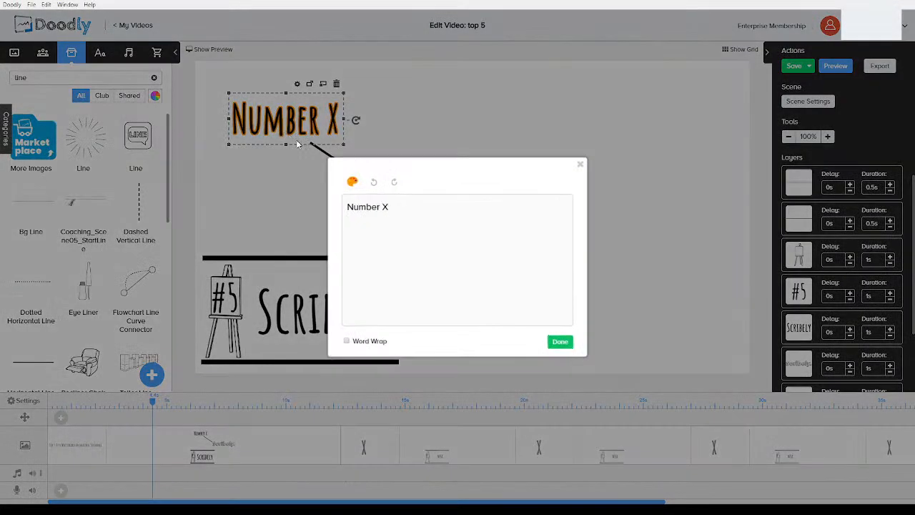
pyautogui.moveTo(409, 207); pyautogui.dragTo(311, 191)
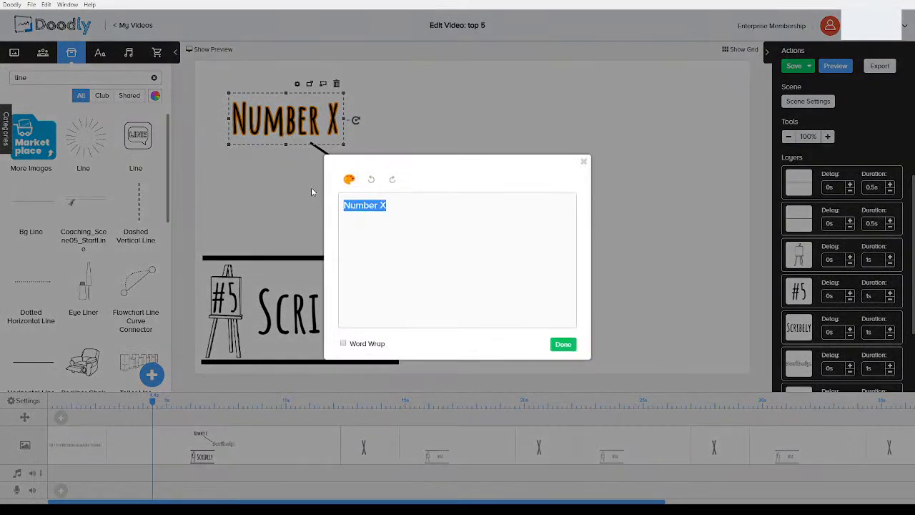
pyautogui.write('£4.80')
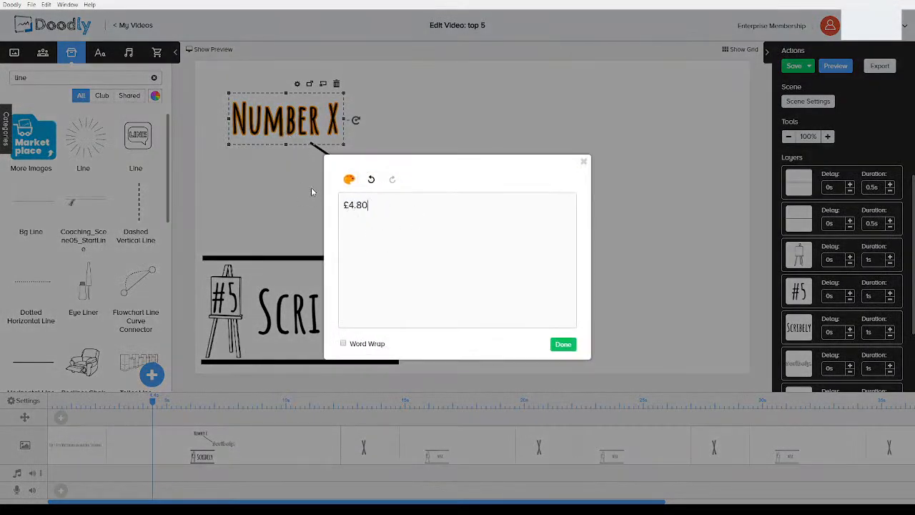
pyautogui.write('pcm')
pyautogui.click(563, 343)
pyautogui.moveTo(315, 126); pyautogui.dragTo(323, 131)
pyautogui.click(296, 218)
# Paste a second line and place it above the Scribely logo
pyautogui.click(345, 166)
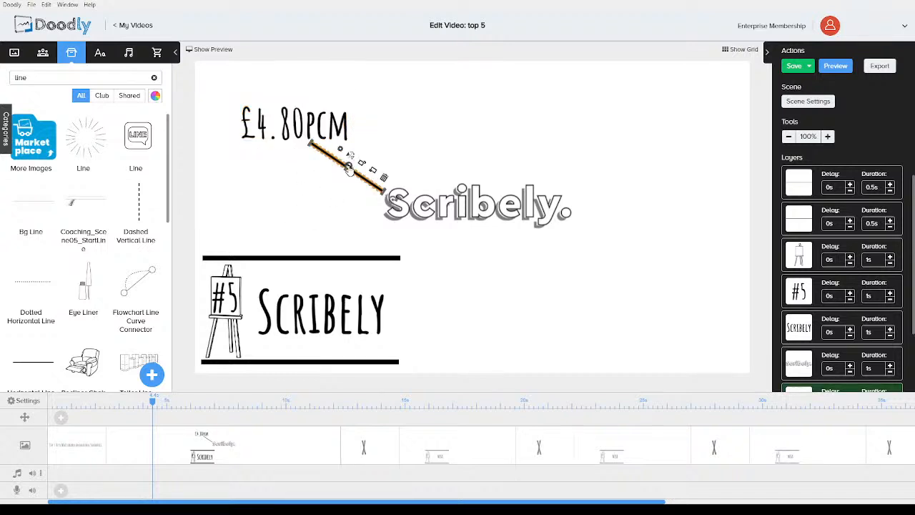
pyautogui.hotkey('ctrl', 'v')
pyautogui.moveTo(362, 178); pyautogui.dragTo(448, 188)
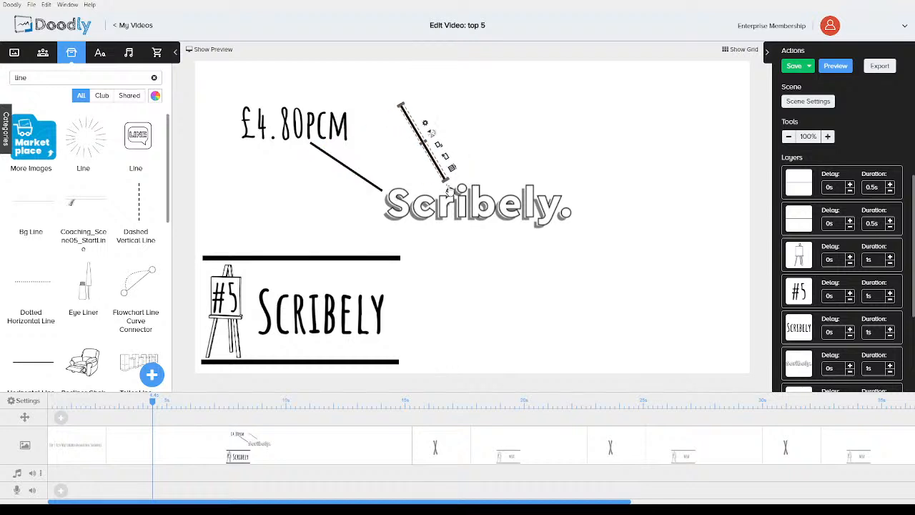
pyautogui.click(492, 167)
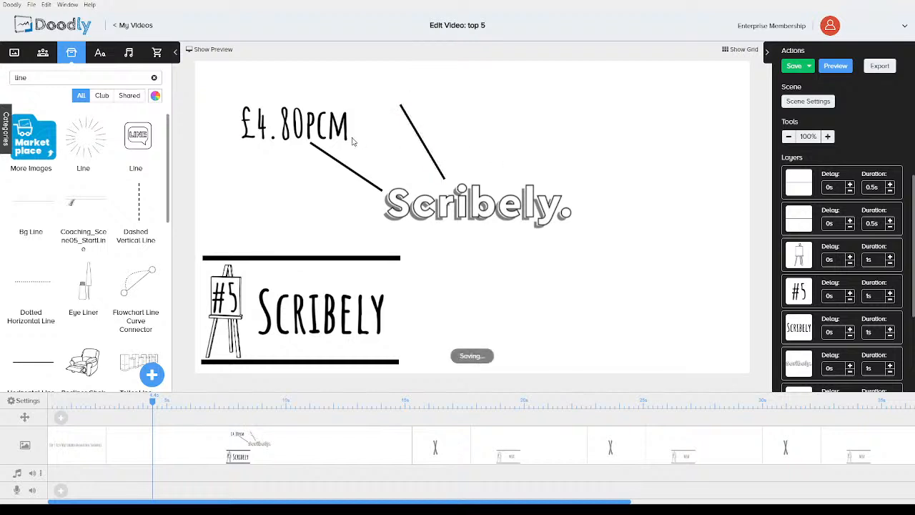
# Paste another text label at the top of the canvas and change it to Can only use 1 scene
pyautogui.click(332, 128)
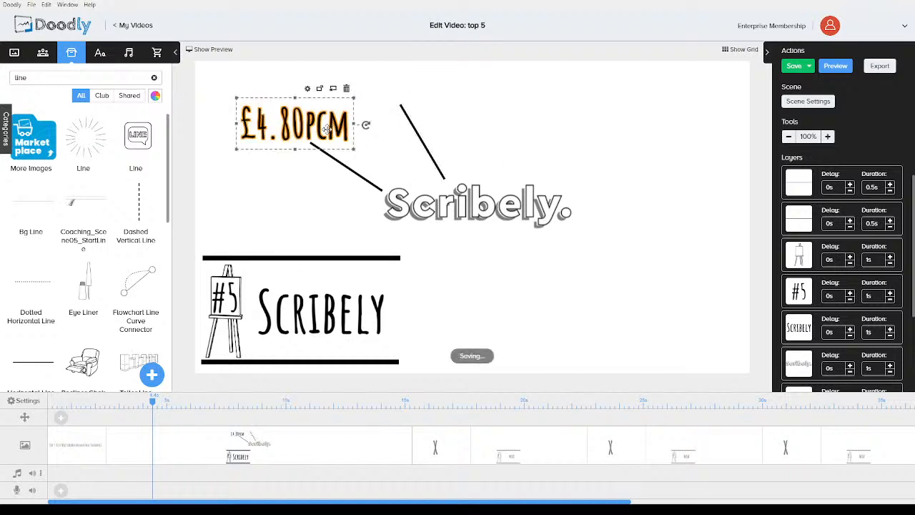
pyautogui.hotkey('ctrl', 'v')
pyautogui.moveTo(315, 130); pyautogui.dragTo(425, 90)
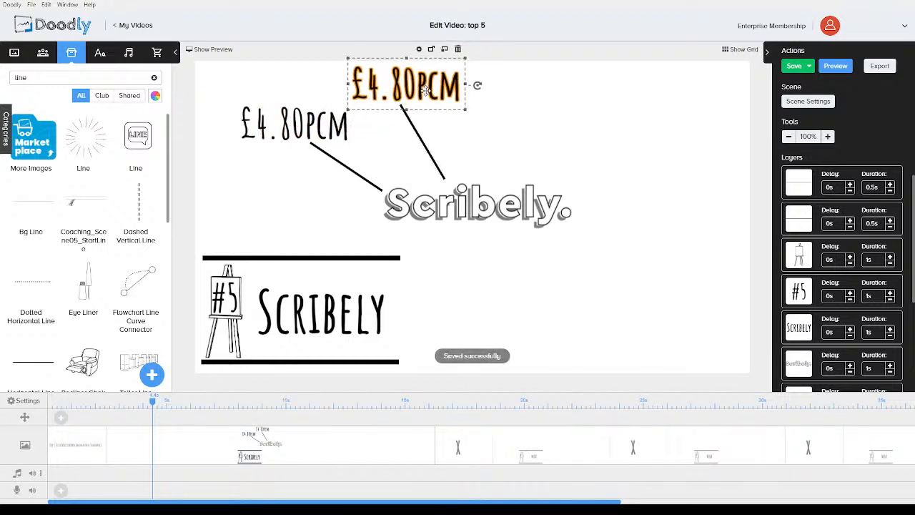
pyautogui.doubleClick(426, 90)
pyautogui.moveTo(411, 210); pyautogui.dragTo(336, 213)
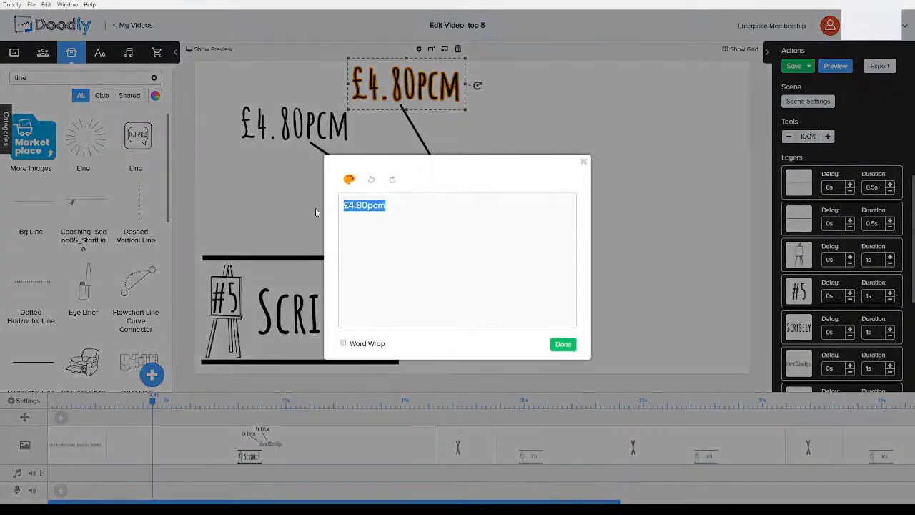
pyautogui.write('Can only ')
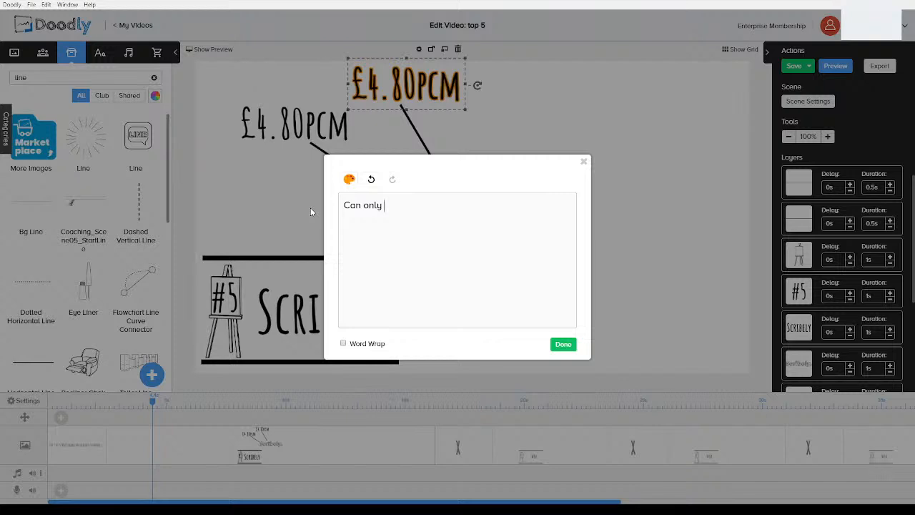
pyautogui.write('use 1 scene')
pyautogui.click(563, 343)
pyautogui.moveTo(452, 94); pyautogui.dragTo(457, 96)
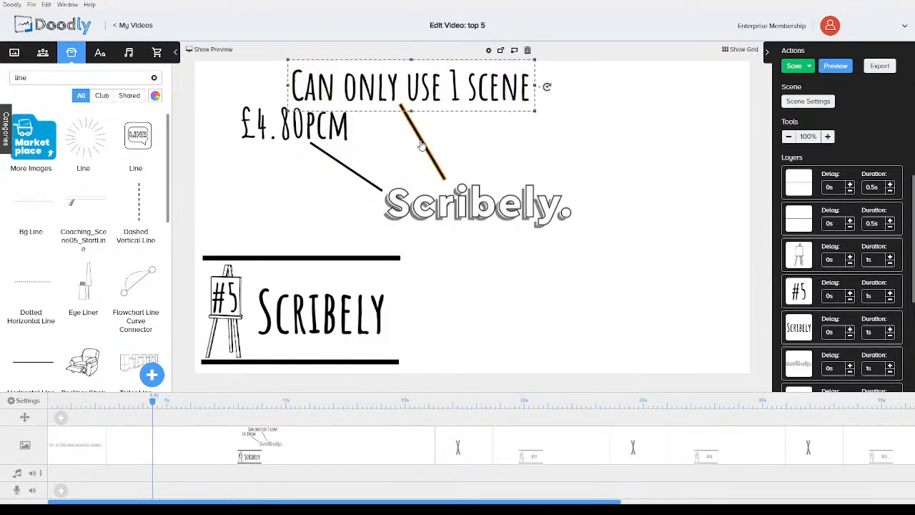
# Rotate and reposition the second line so it runs from the new label down to the logo
pyautogui.click(423, 138)
pyautogui.moveTo(400, 105); pyautogui.dragTo(412, 124)
pyautogui.moveTo(417, 85); pyautogui.dragTo(439, 90)
pyautogui.click(424, 143)
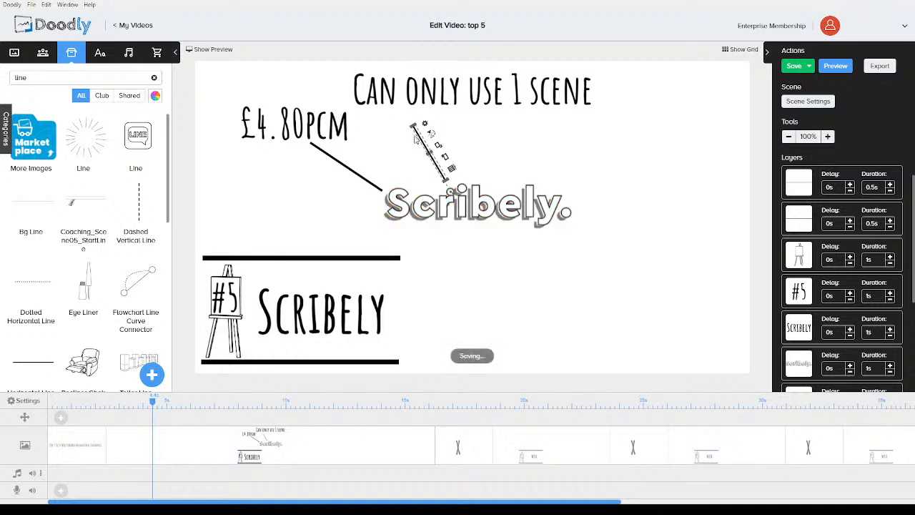
pyautogui.moveTo(419, 131); pyautogui.dragTo(423, 121)
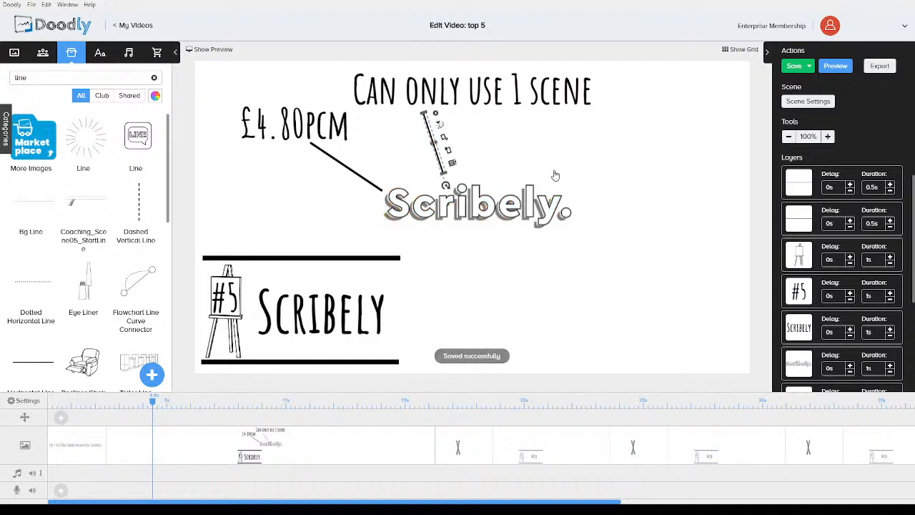
pyautogui.click(591, 173)
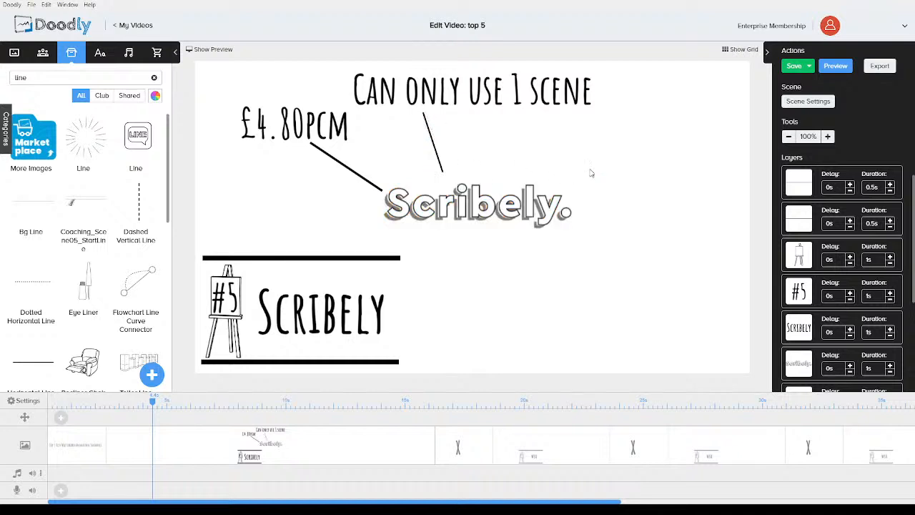
# Set the durations of both line layers to 0.5s
pyautogui.click(433, 143)
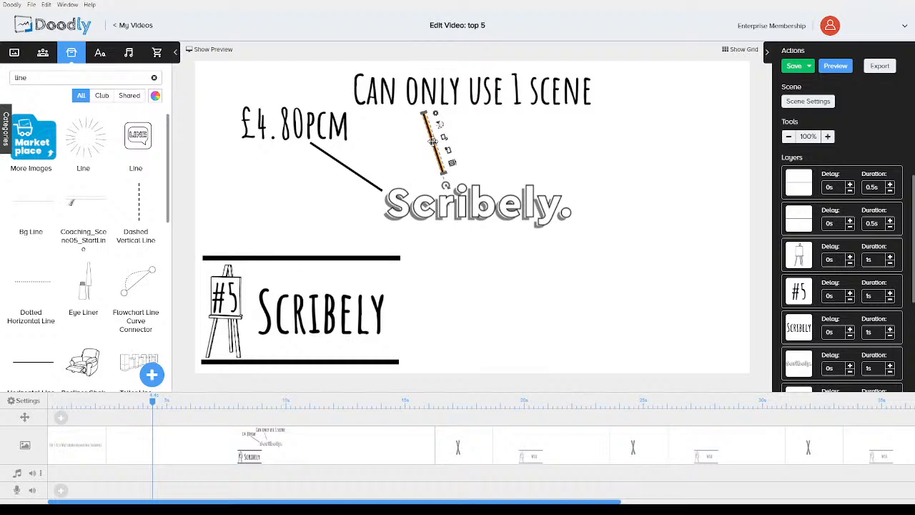
pyautogui.scroll(-4, 849, 271)
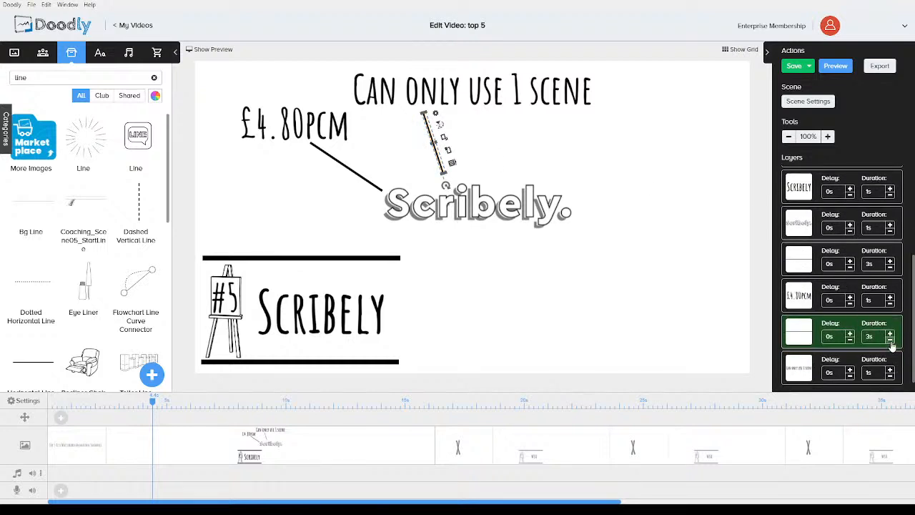
pyautogui.click(889, 340)
pyautogui.click(890, 340)
pyautogui.click(890, 340)
pyautogui.click(890, 340)
pyautogui.click(890, 340)
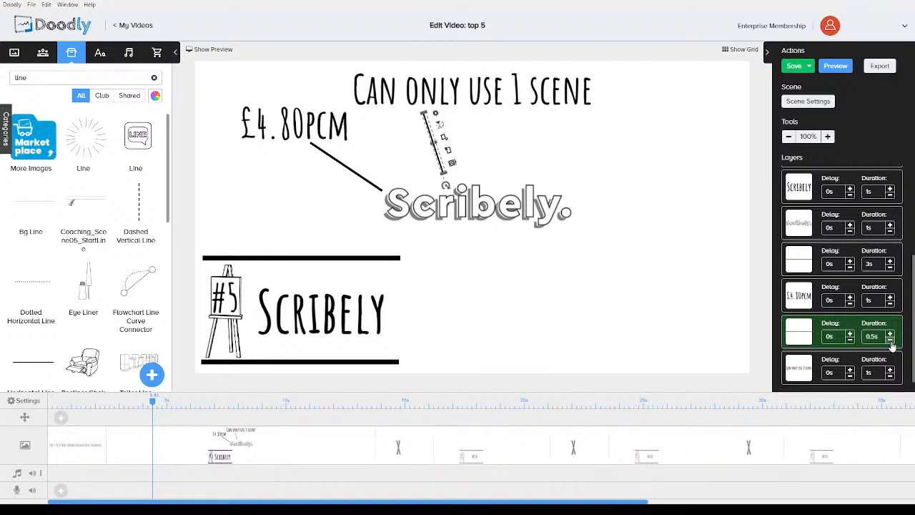
pyautogui.click(890, 267)
pyautogui.click(890, 268)
pyautogui.click(889, 267)
pyautogui.click(890, 267)
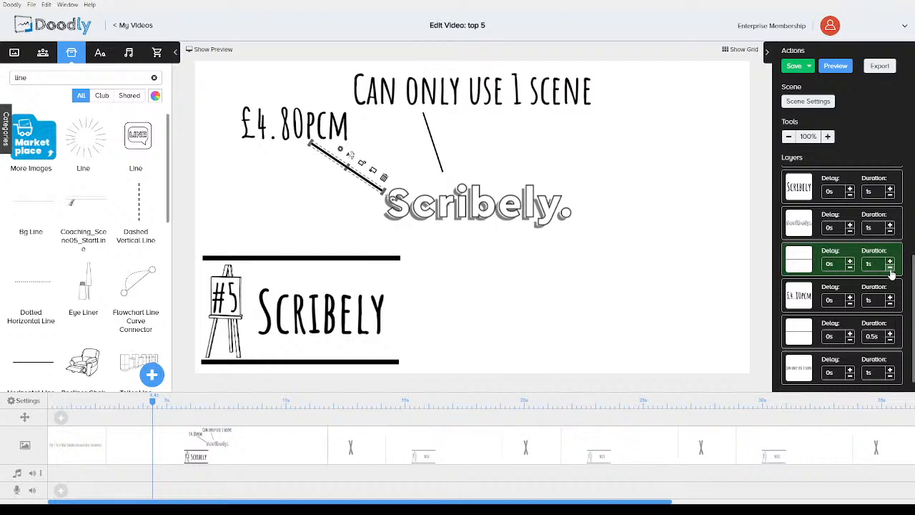
pyautogui.click(890, 267)
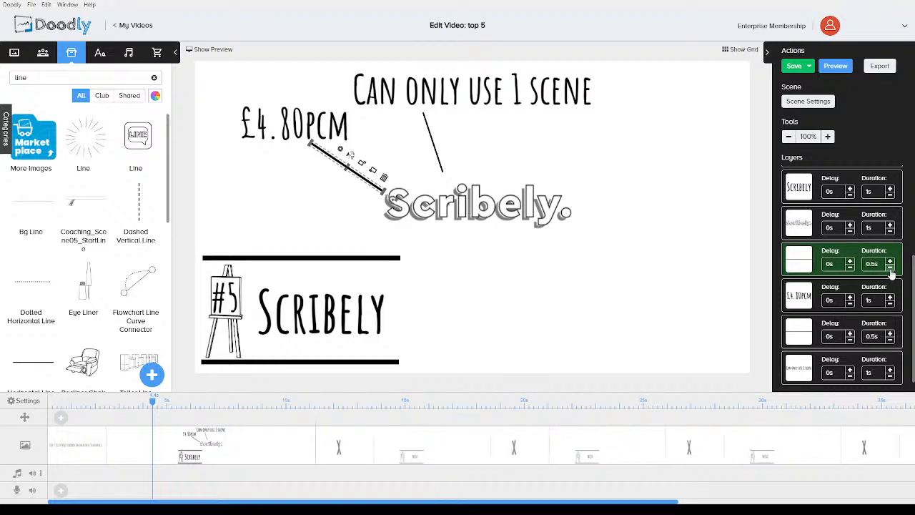
# Copy the line and place a third one angled toward the logo at the upper right
pyautogui.click(436, 158)
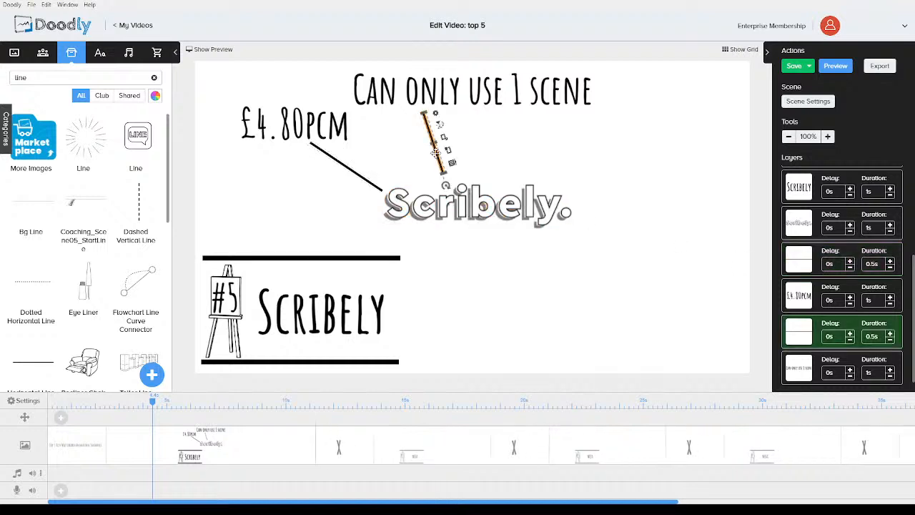
pyautogui.hotkey('ctrl', 'c')
pyautogui.hotkey('ctrl', 'v')
pyautogui.moveTo(435, 152); pyautogui.dragTo(509, 187)
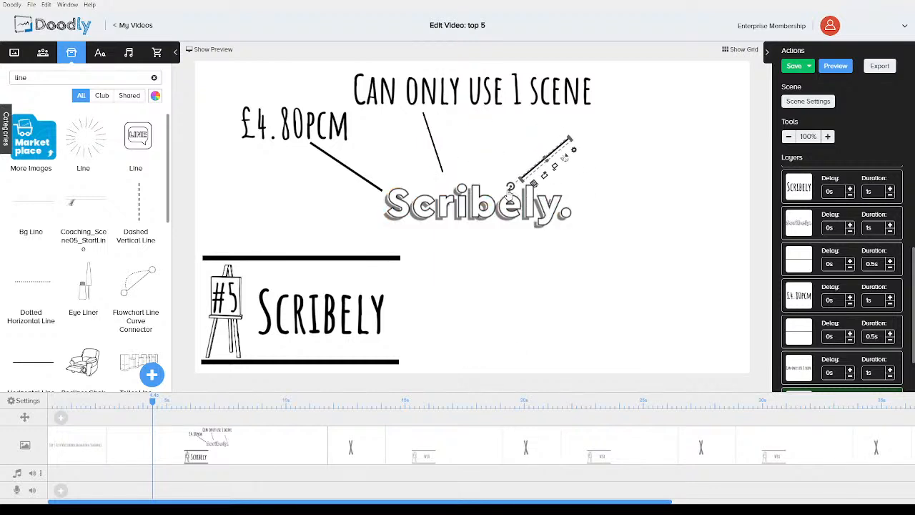
pyautogui.moveTo(553, 153); pyautogui.dragTo(588, 153)
pyautogui.click(550, 284)
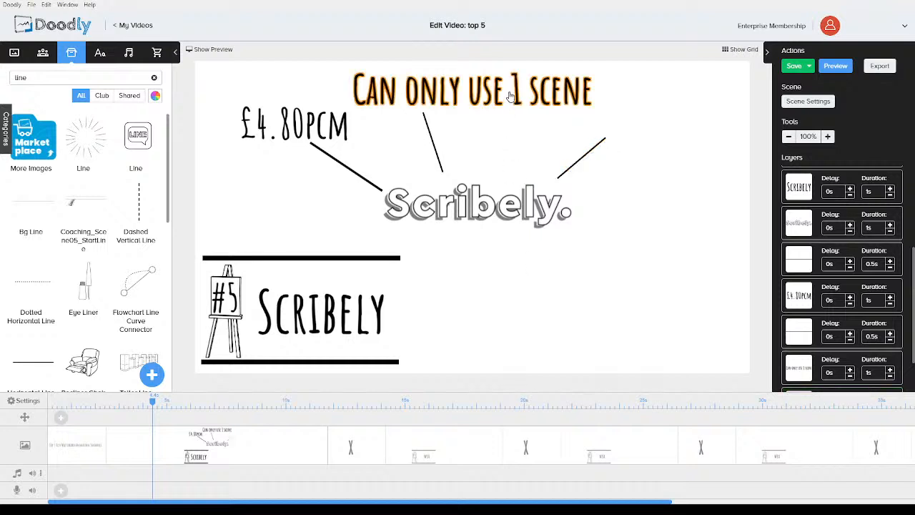
# Paste another text label, move it to the upper right above the third line, and change it to Great assets
pyautogui.click(510, 95)
pyautogui.scroll(-1, 823, 272)
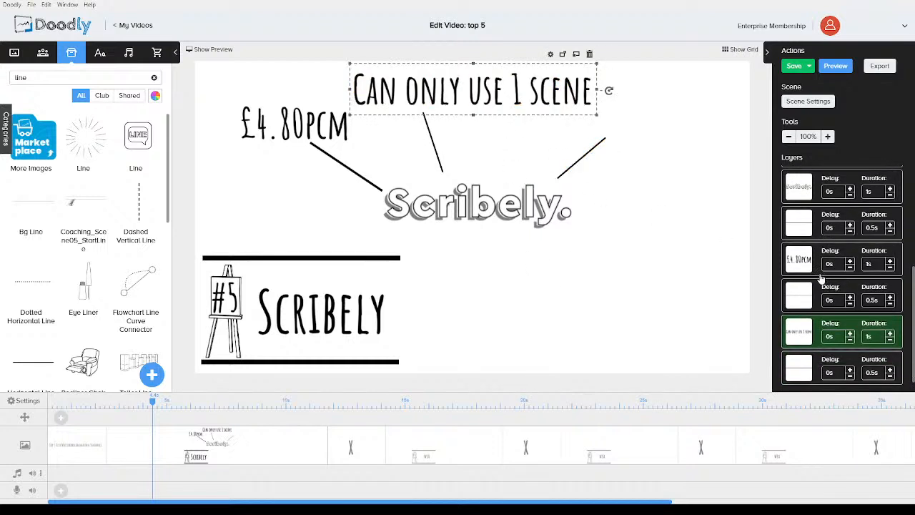
pyautogui.hotkey('ctrl', 'v')
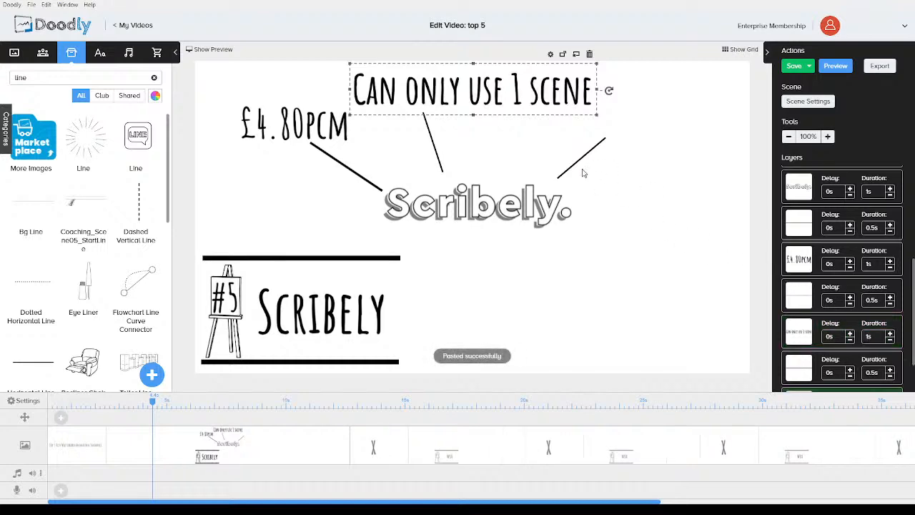
pyautogui.moveTo(523, 84); pyautogui.dragTo(668, 136)
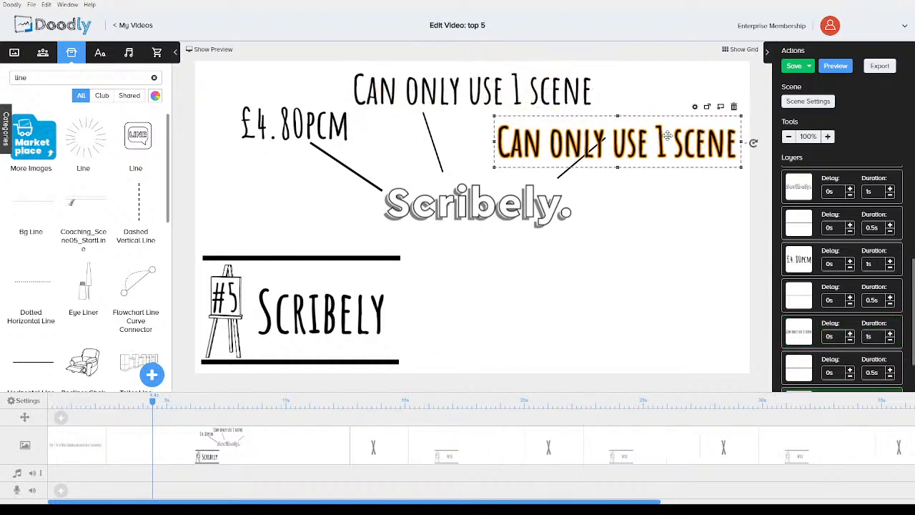
pyautogui.doubleClick(648, 144)
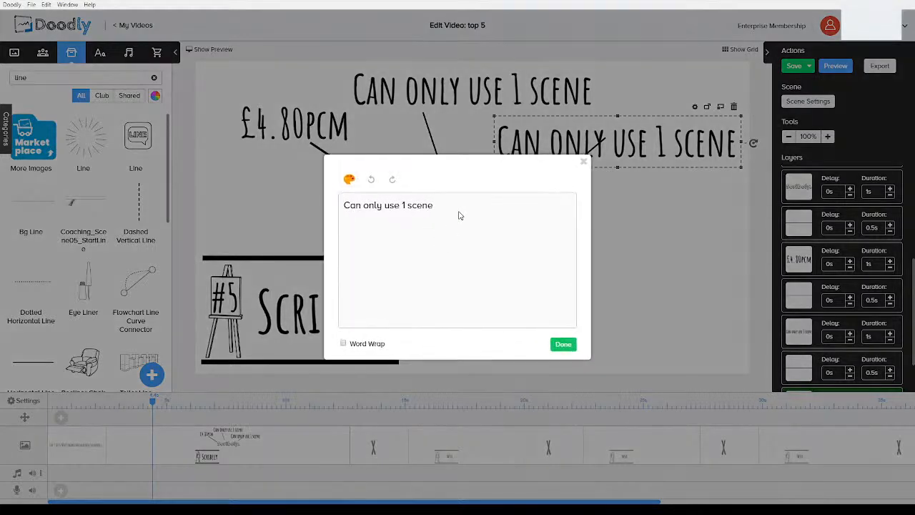
pyautogui.write('Great assets')
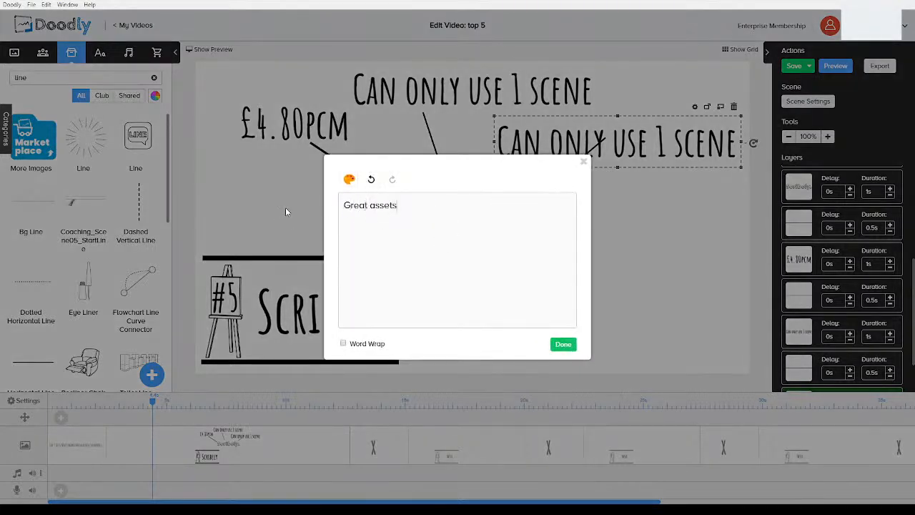
pyautogui.click(561, 344)
pyautogui.moveTo(589, 145); pyautogui.dragTo(645, 126)
pyautogui.click(650, 232)
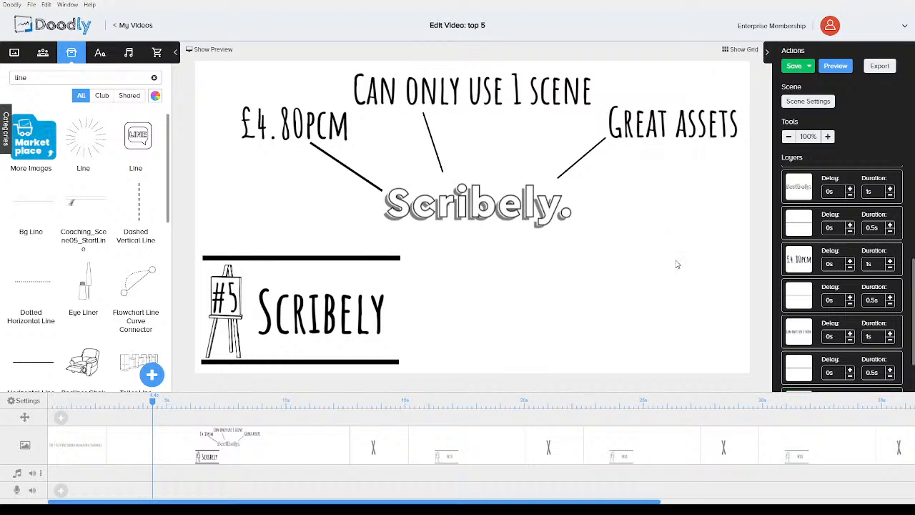
# Play the side-by-side preview of the video through the Scribely scene
pyautogui.scroll(-1, 820, 263)
pyautogui.scroll(5, 815, 350)
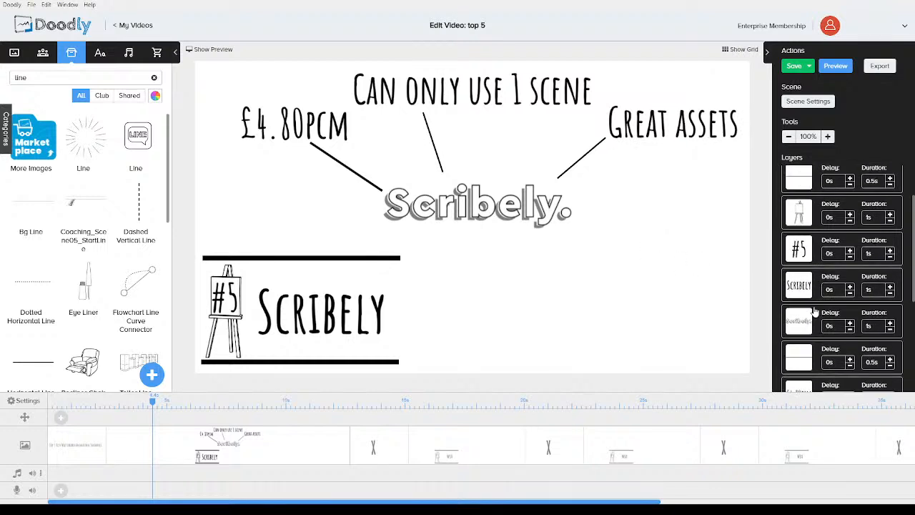
pyautogui.click(210, 54)
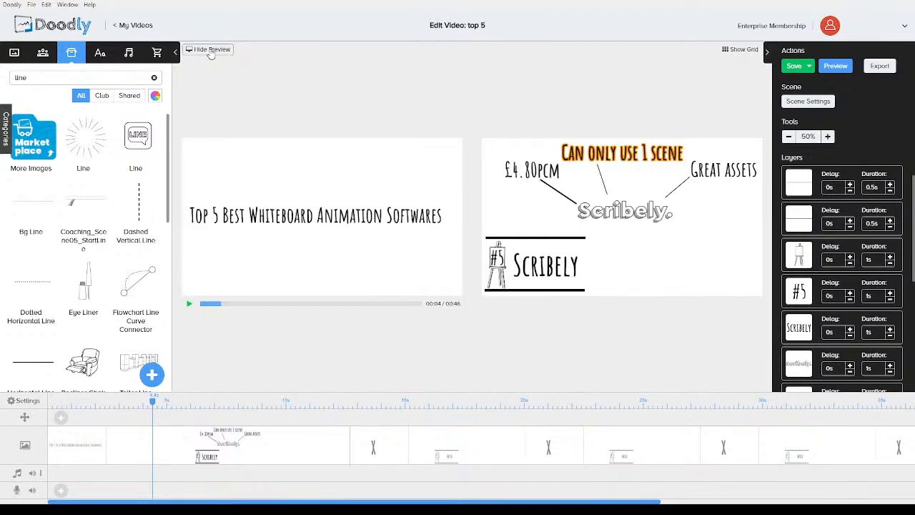
pyautogui.click(189, 305)
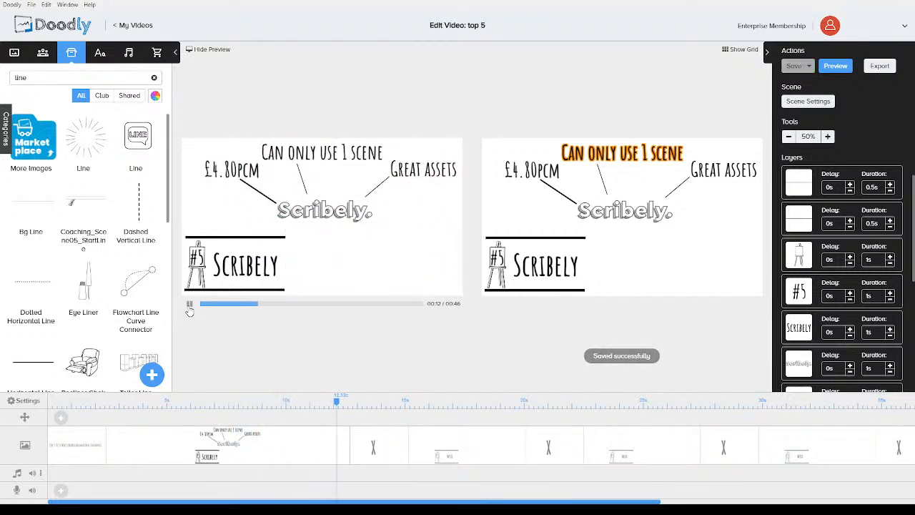
pyautogui.click(189, 304)
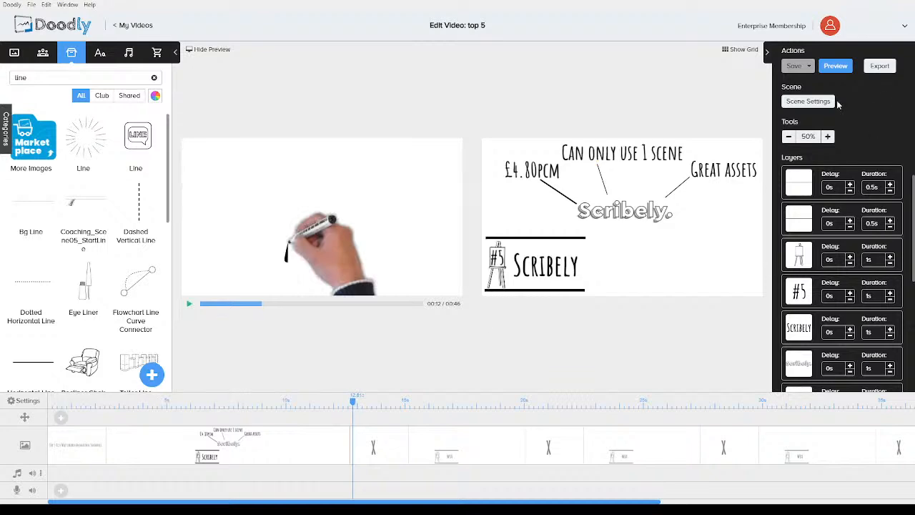
# Increase the extra time at the end of the Scribely scene and close the preview
pyautogui.click(820, 102)
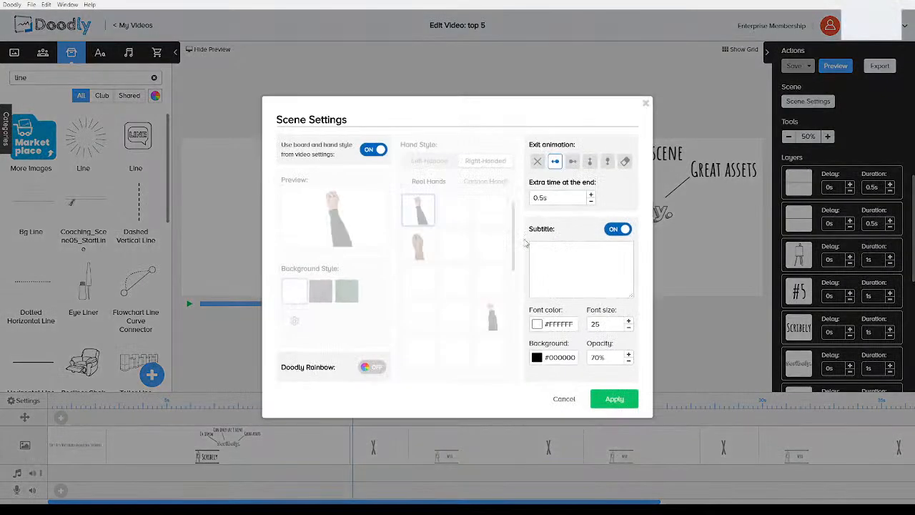
pyautogui.click(593, 195)
pyautogui.click(614, 399)
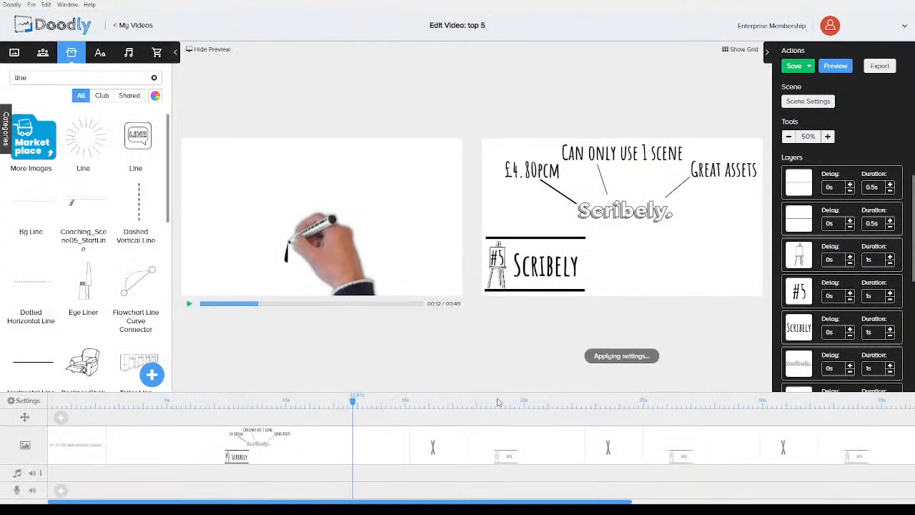
pyautogui.click(192, 49)
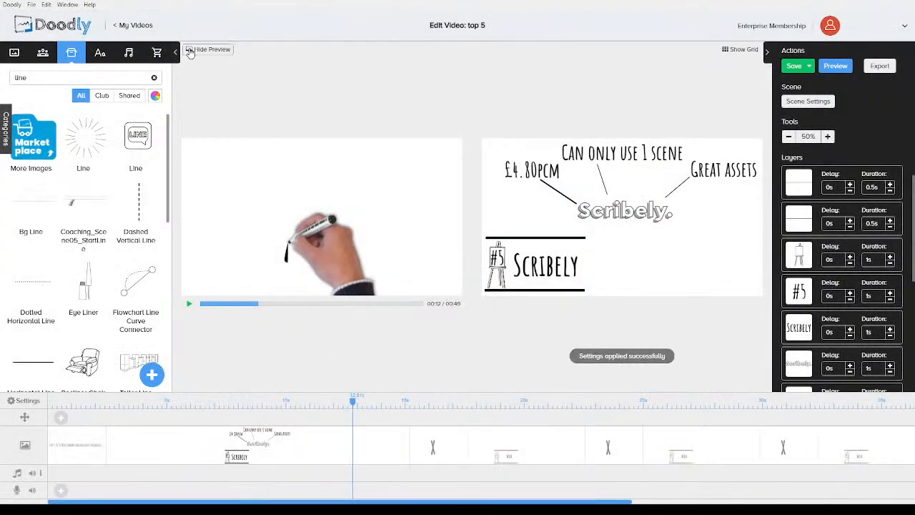
# Cut the Scribely logo, the three callout labels and their lines out of the #5 scene
pyautogui.click(89, 402)
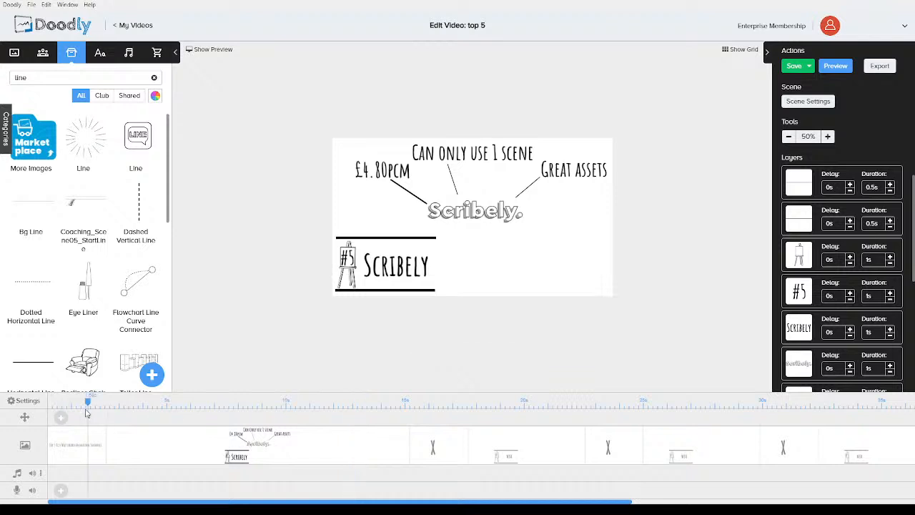
pyautogui.click(84, 456)
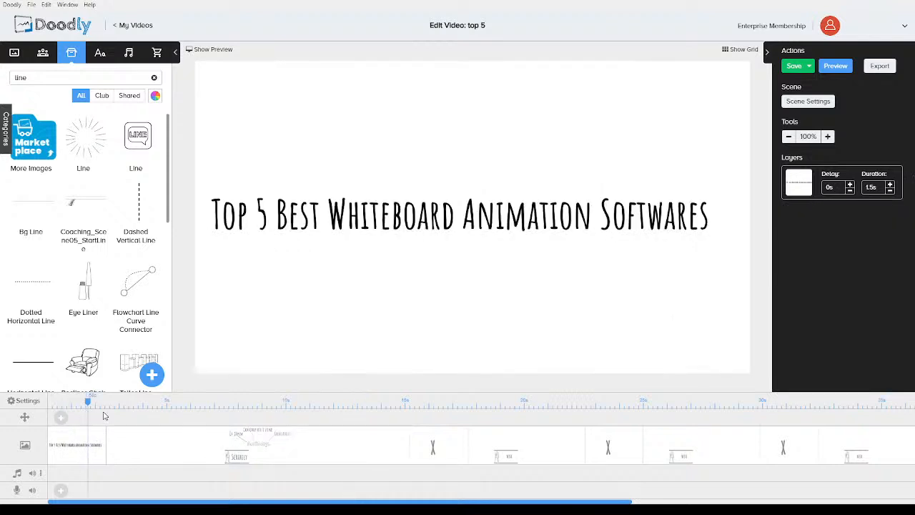
pyautogui.moveTo(89, 404); pyautogui.dragTo(196, 405)
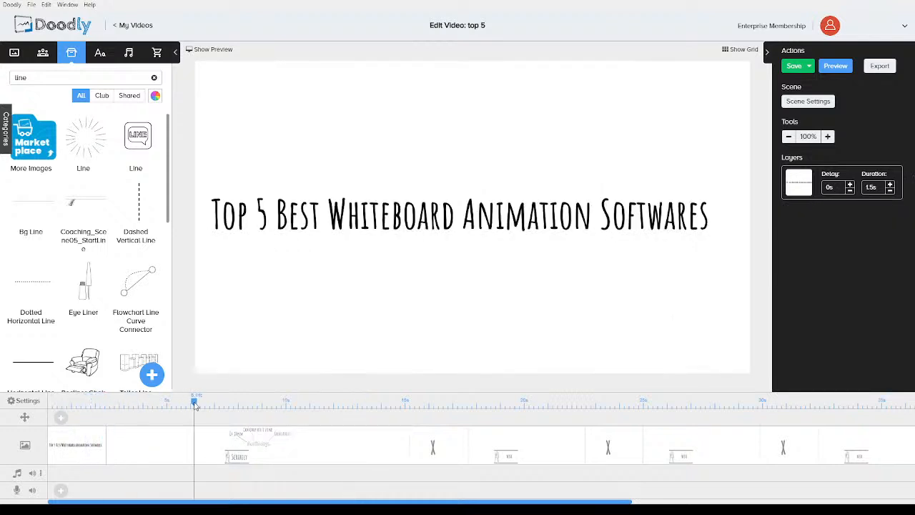
pyautogui.click(202, 439)
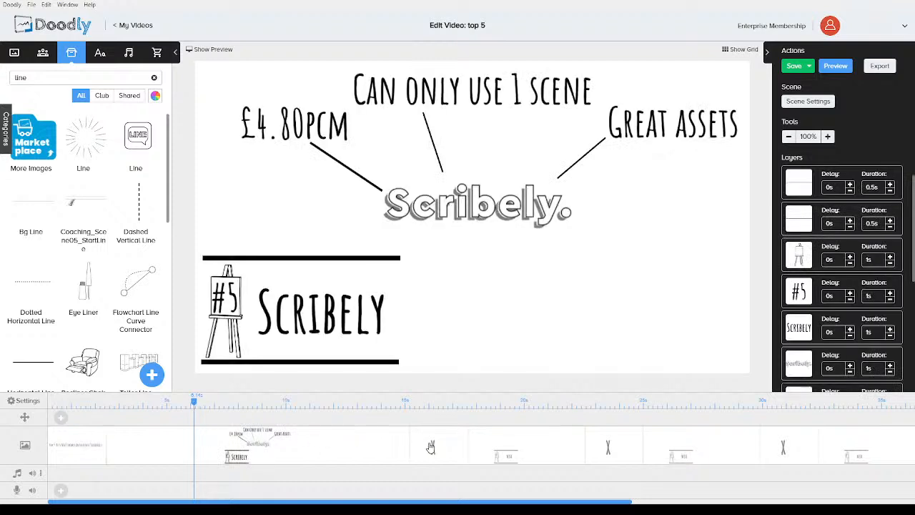
pyautogui.click(435, 216)
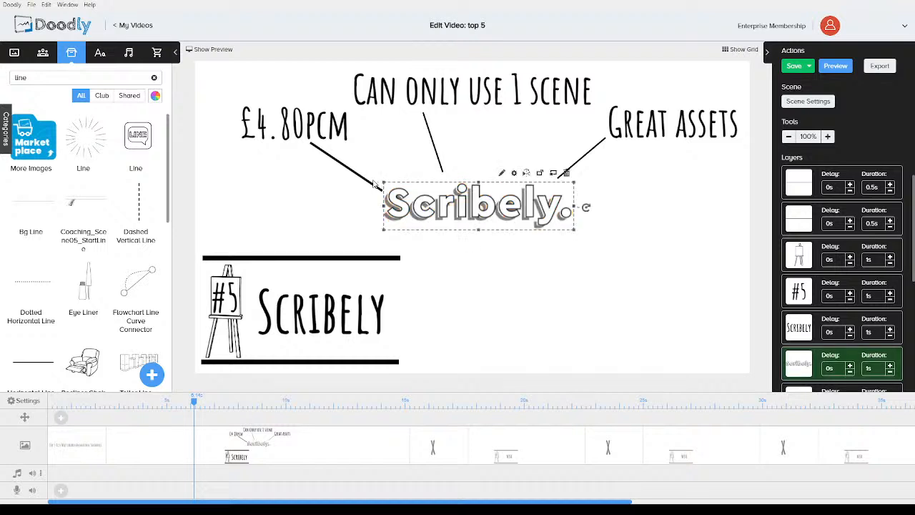
pyautogui.keyDown('shift'); pyautogui.click(315, 118); pyautogui.keyUp('shift')
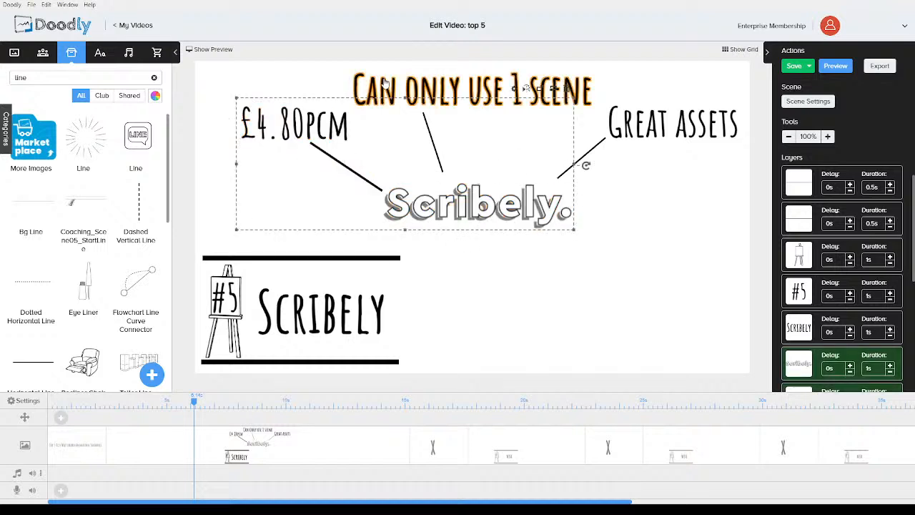
pyautogui.keyDown('shift'); pyautogui.click(422, 97); pyautogui.keyUp('shift')
pyautogui.keyDown('shift'); pyautogui.click(611, 131); pyautogui.keyUp('shift')
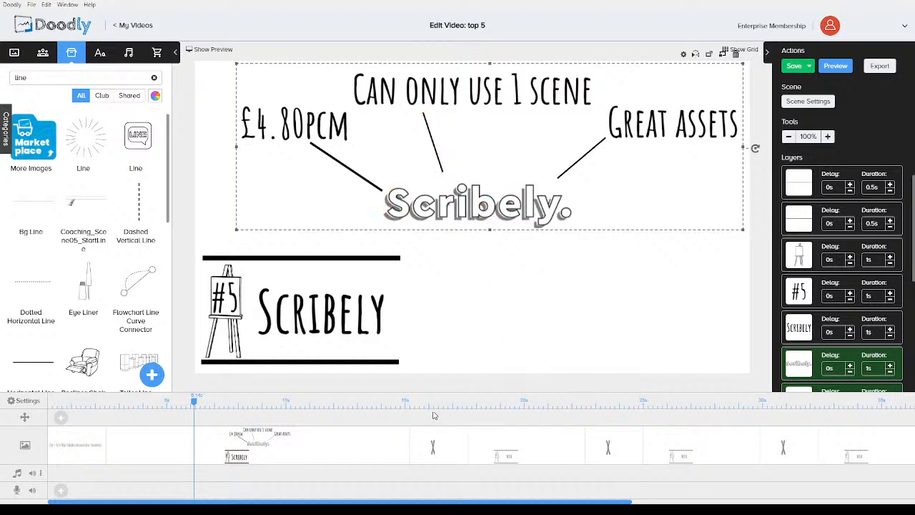
pyautogui.press('Delete')
# Delete the X from the following transition scene
pyautogui.click(333, 444)
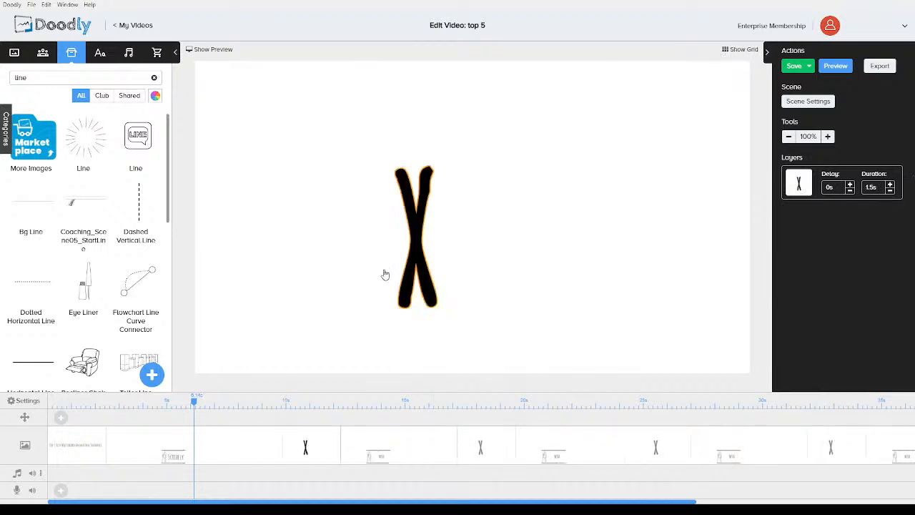
pyautogui.click(417, 223)
pyautogui.press('Delete')
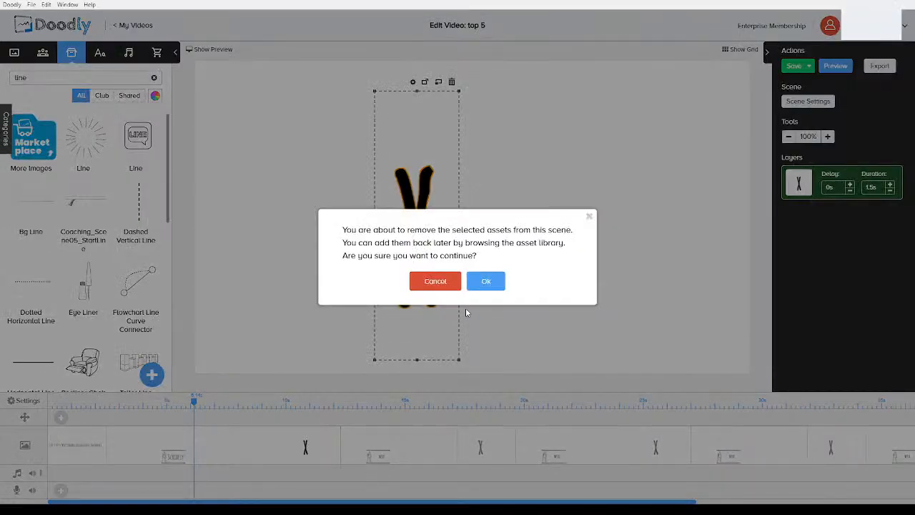
pyautogui.click(484, 280)
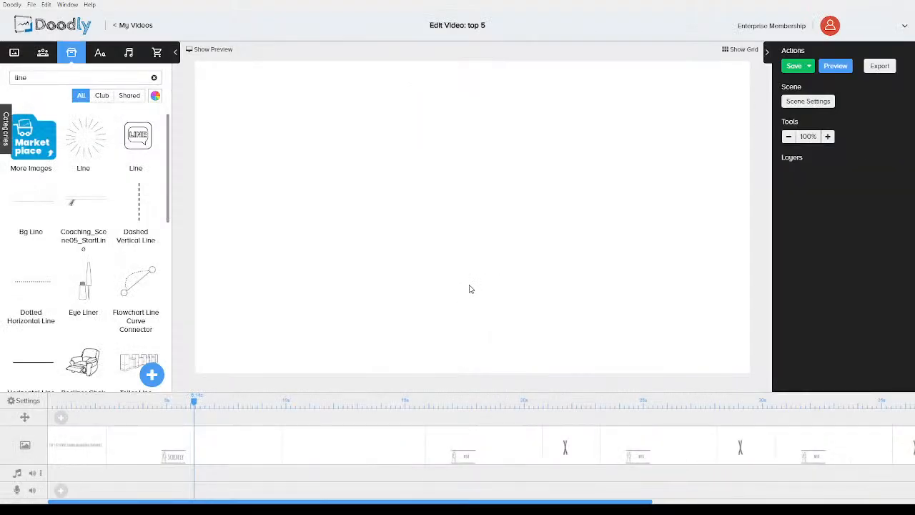
# Paste the Scribely callout group into the emptied scene and center it on the canvas
pyautogui.hotkey('ctrl', 'v')
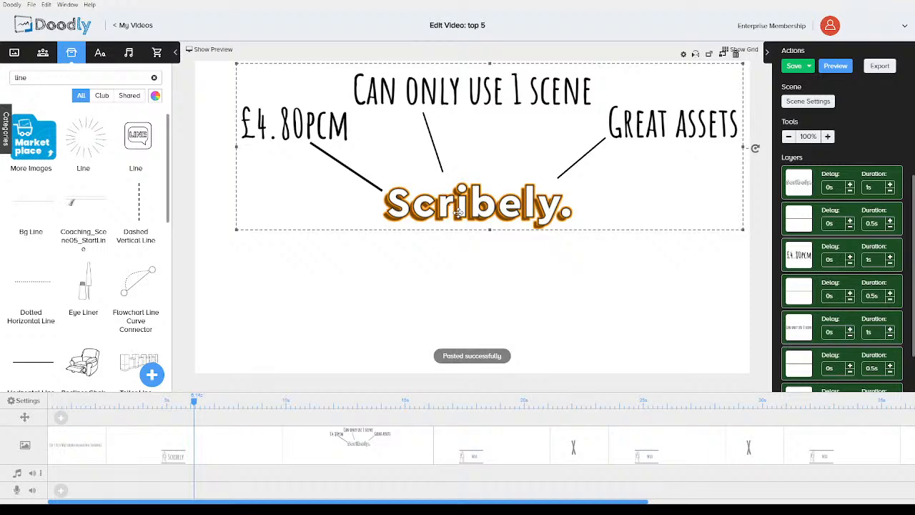
pyautogui.moveTo(457, 212); pyautogui.dragTo(439, 279)
pyautogui.click(412, 355)
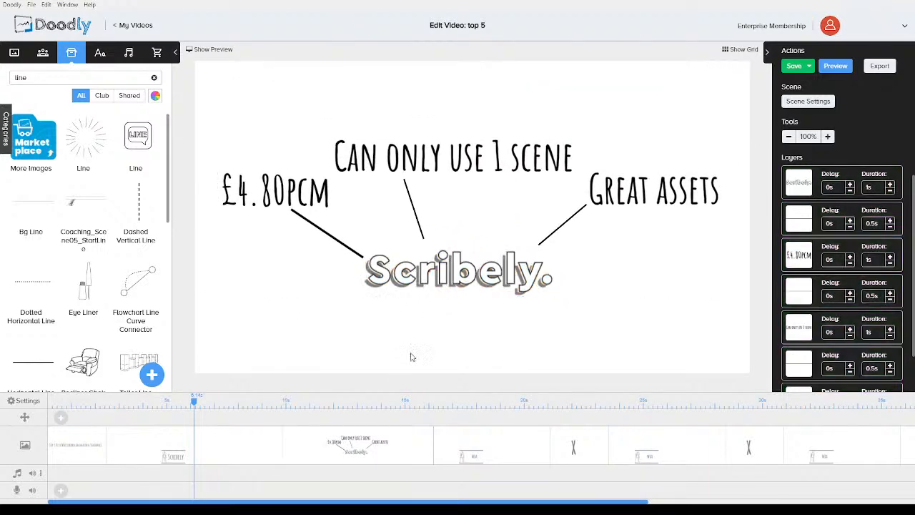
# Reduce the extra time at the end of the #5 Scribely scene in its scene settings
pyautogui.click(127, 445)
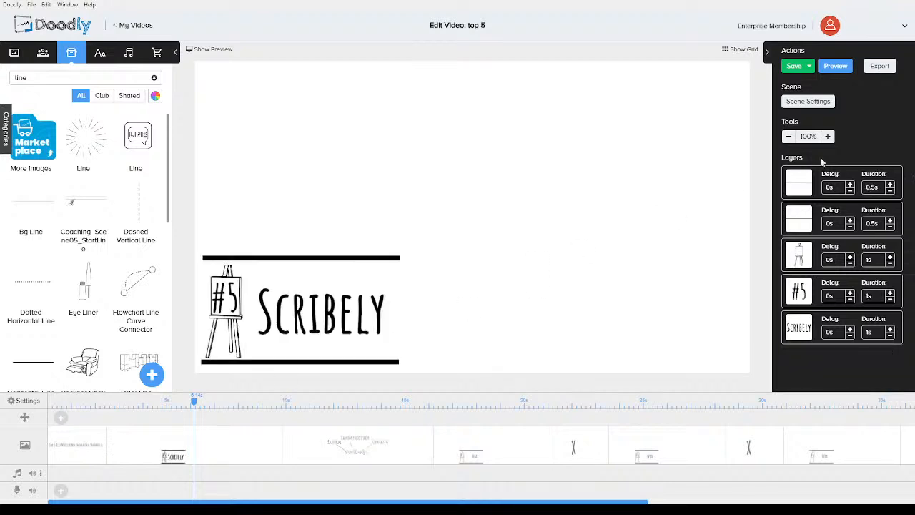
pyautogui.click(822, 101)
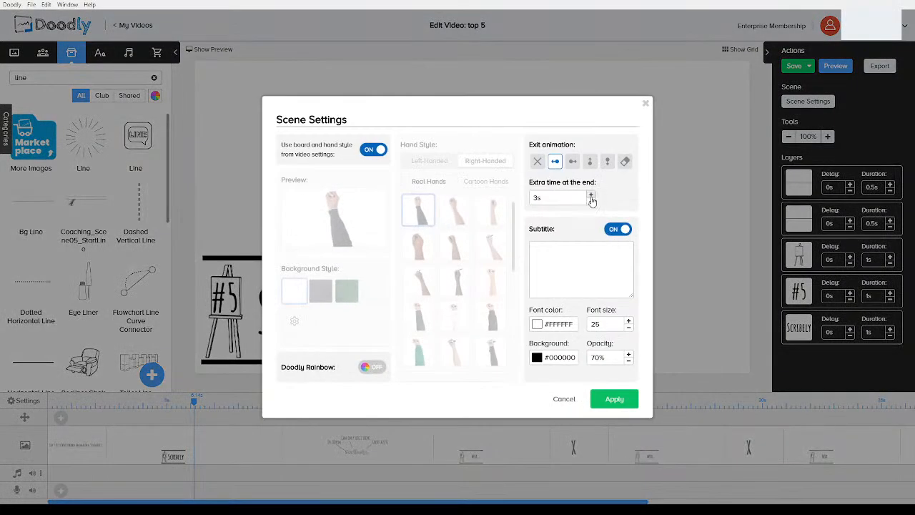
pyautogui.click(591, 203)
pyautogui.click(591, 203)
pyautogui.click(591, 203)
pyautogui.click(614, 400)
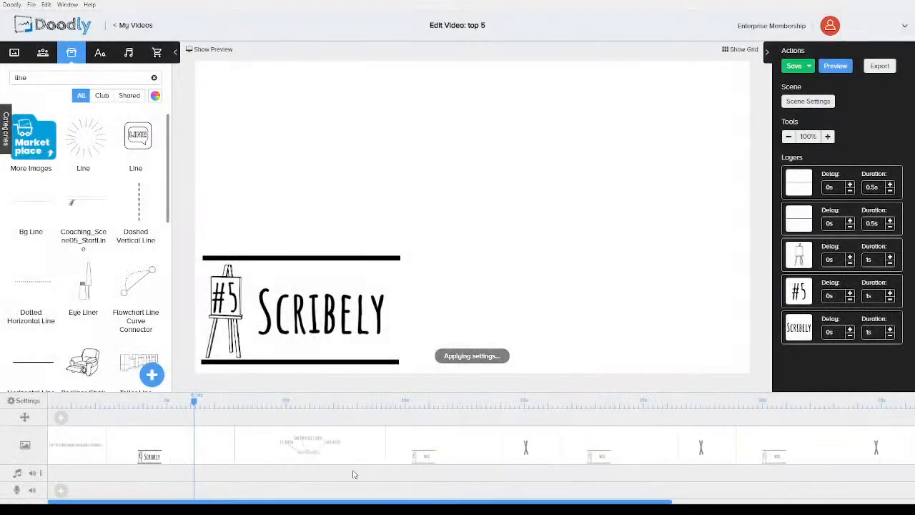
# Open and apply the scene settings of the callout scene
pyautogui.click(325, 449)
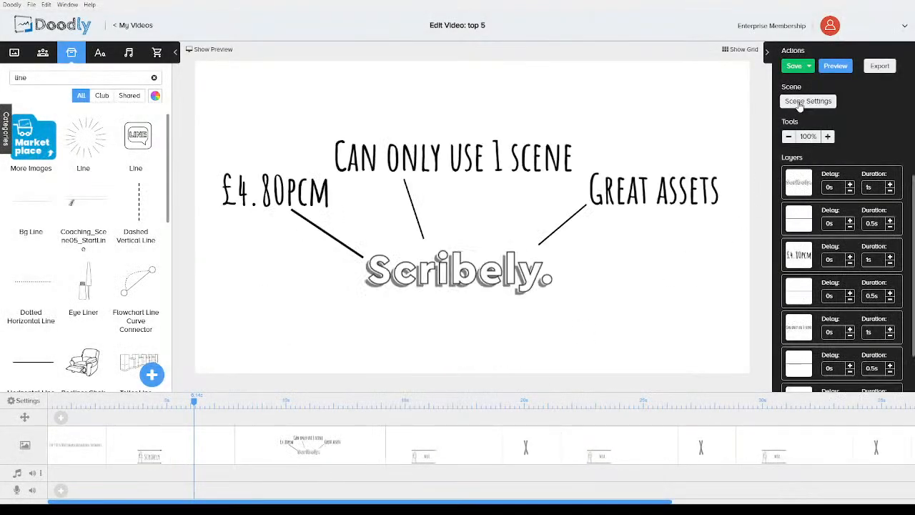
pyautogui.click(808, 101)
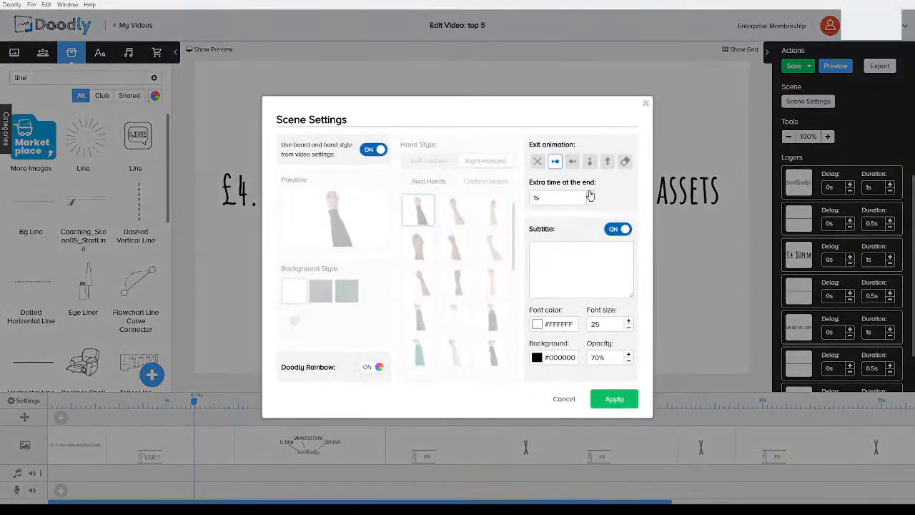
pyautogui.click(606, 399)
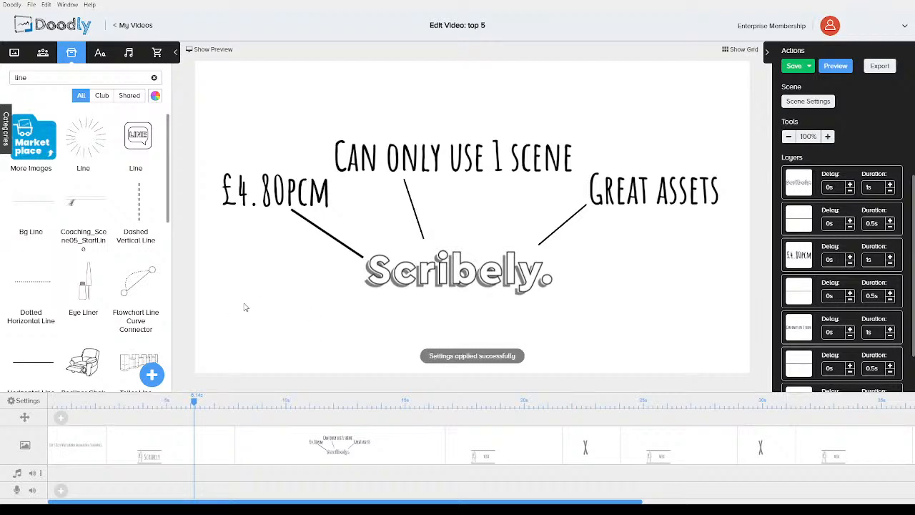
# Preview the video from the beginning
pyautogui.click(104, 406)
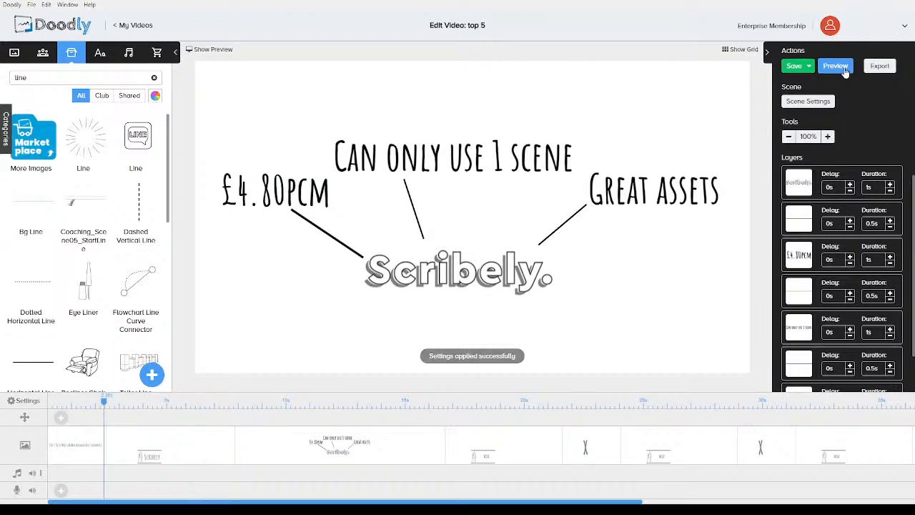
pyautogui.click(836, 66)
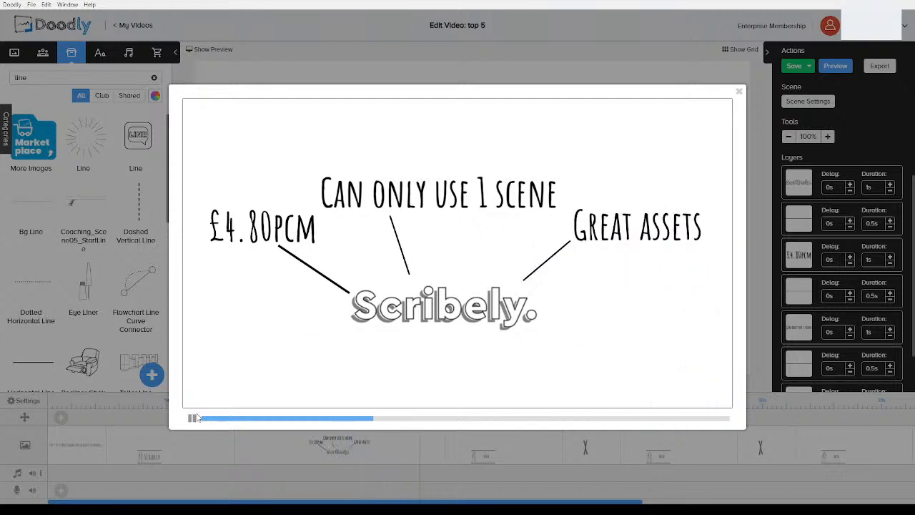
pyautogui.click(739, 91)
# Change the easel number in the WBA scene to #4
pyautogui.click(482, 443)
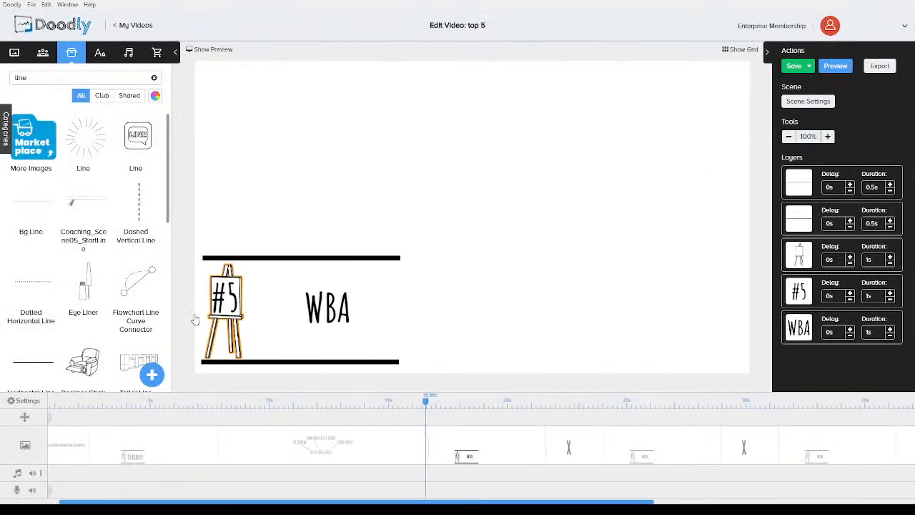
pyautogui.doubleClick(228, 299)
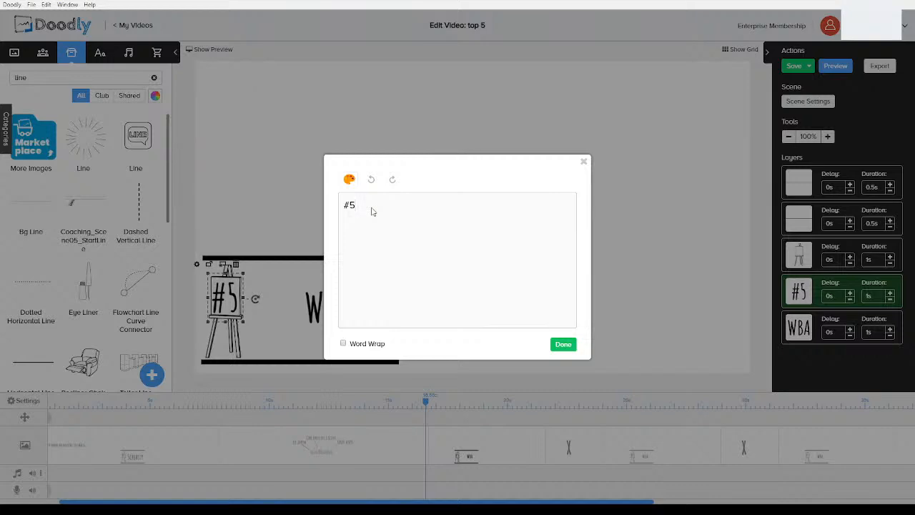
pyautogui.click(563, 346)
# Replace the WBA text in the #4 scene with DoodlerMaker
pyautogui.doubleClick(341, 296)
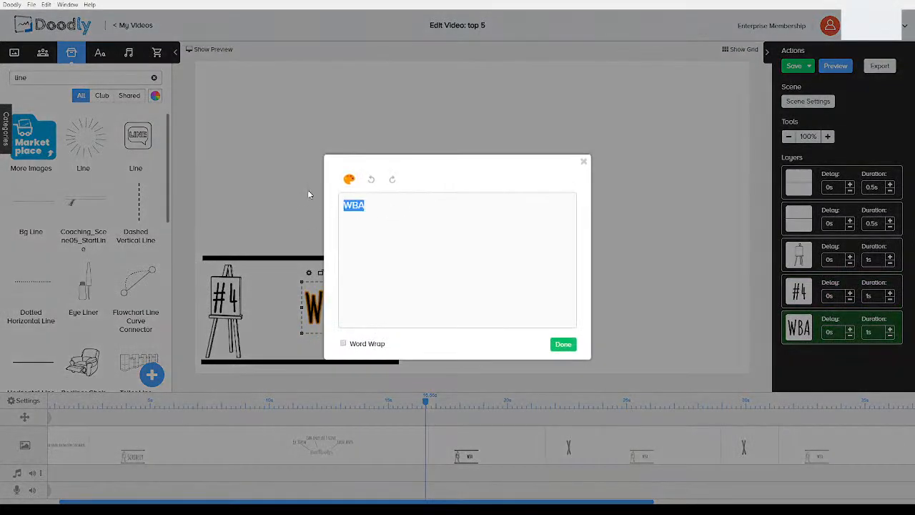
pyautogui.write('DoodlyMaker')
pyautogui.press('Left')
pyautogui.press('Left')
pyautogui.press('Left')
pyautogui.press('Left')
pyautogui.press('Left')
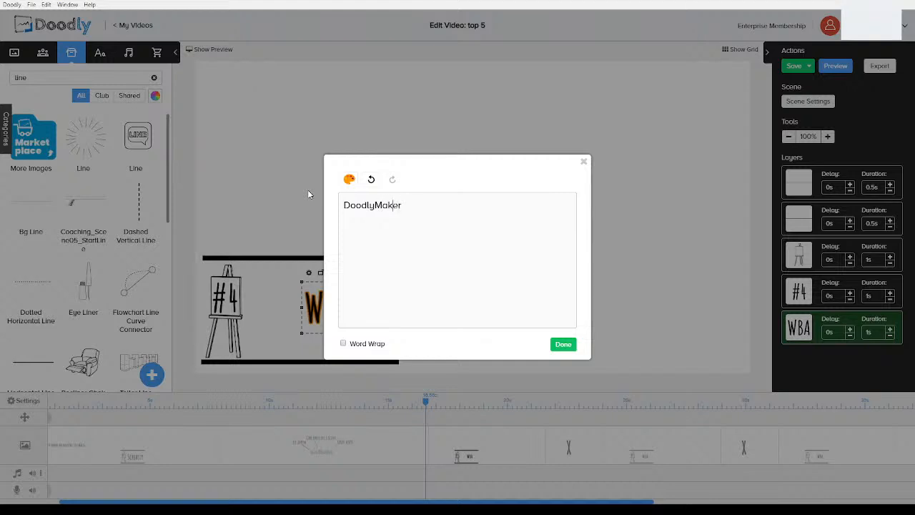
pyautogui.press('BackSpace')
pyautogui.write('er')
pyautogui.click(565, 345)
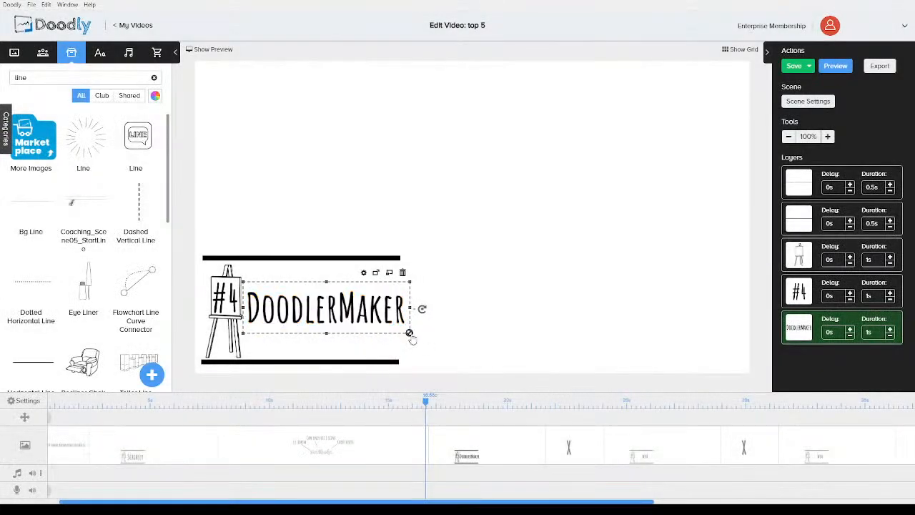
# Shrink the DoodlerMaker text slightly so it fits between the two lines
pyautogui.moveTo(409, 335); pyautogui.dragTo(399, 331)
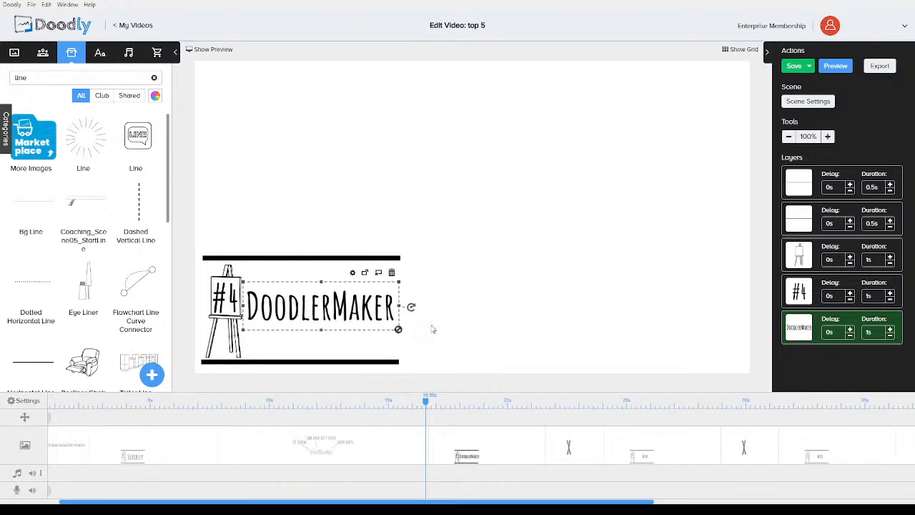
pyautogui.click(436, 328)
pyautogui.click(373, 312)
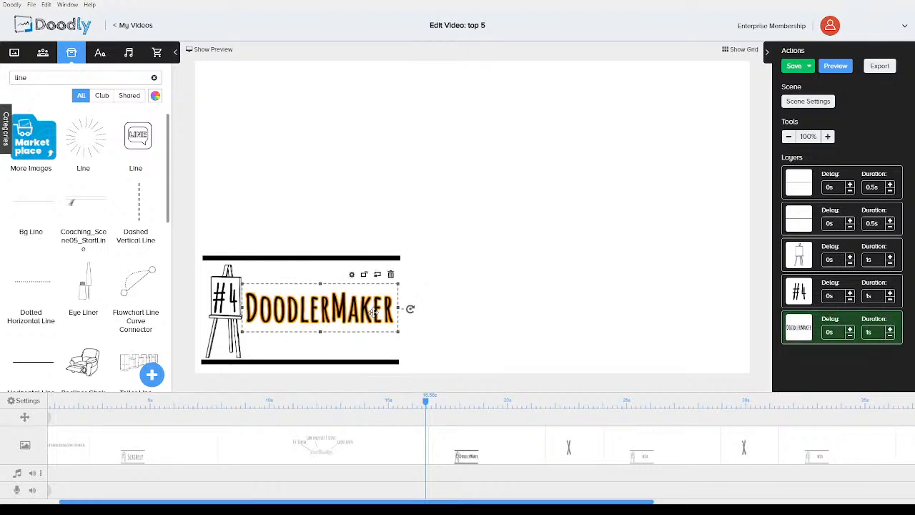
pyautogui.click(461, 311)
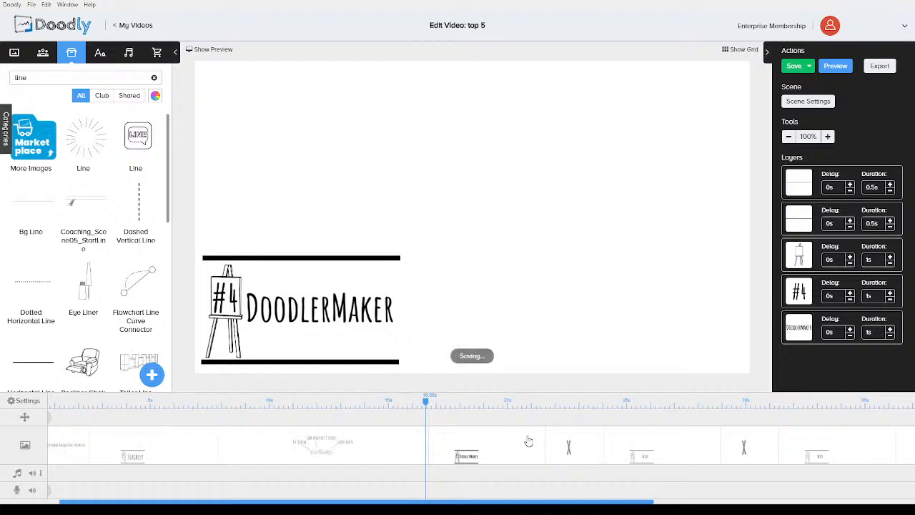
# Open and apply the scene settings of the DoodlerMaker scene
pyautogui.click(809, 100)
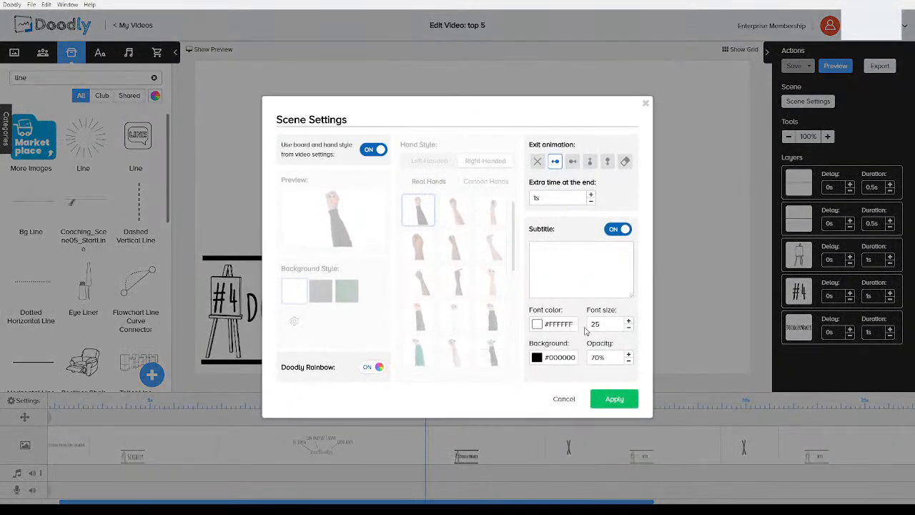
pyautogui.click(613, 399)
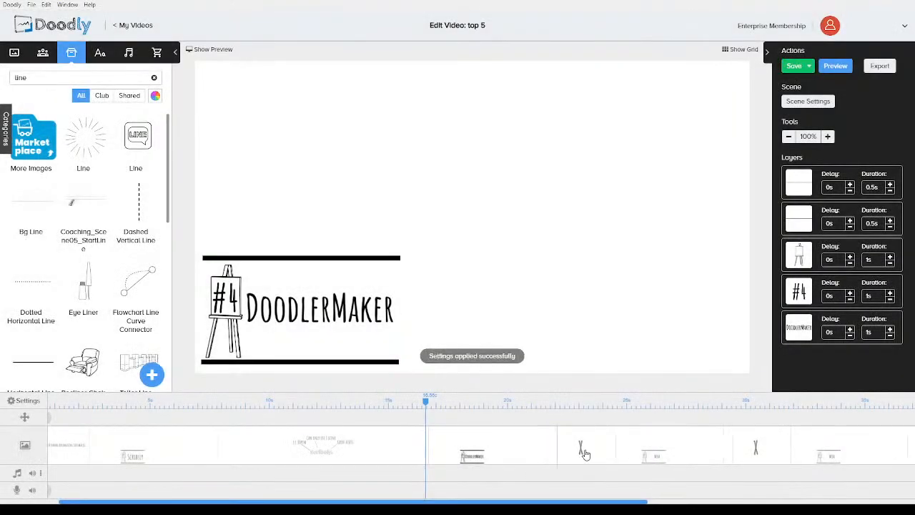
# Search the asset library for doodle and delete the X from the transition scene after the DoodlerMaker scene
pyautogui.click(585, 453)
pyautogui.doubleClick(77, 83)
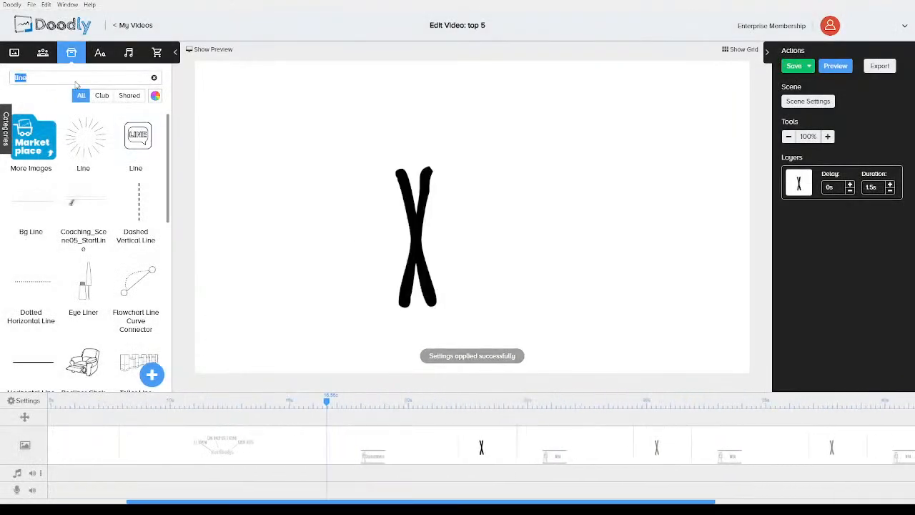
pyautogui.write('dood')
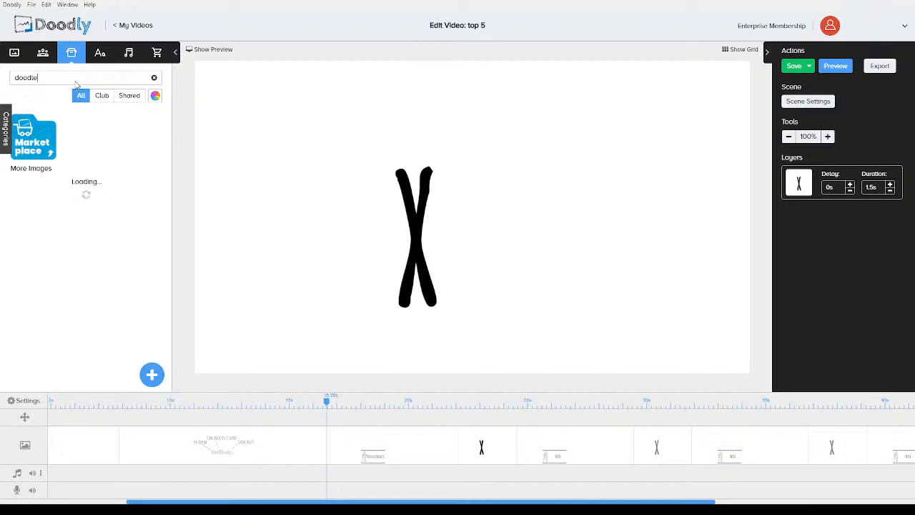
pyautogui.click(416, 237)
pyautogui.press('Delete')
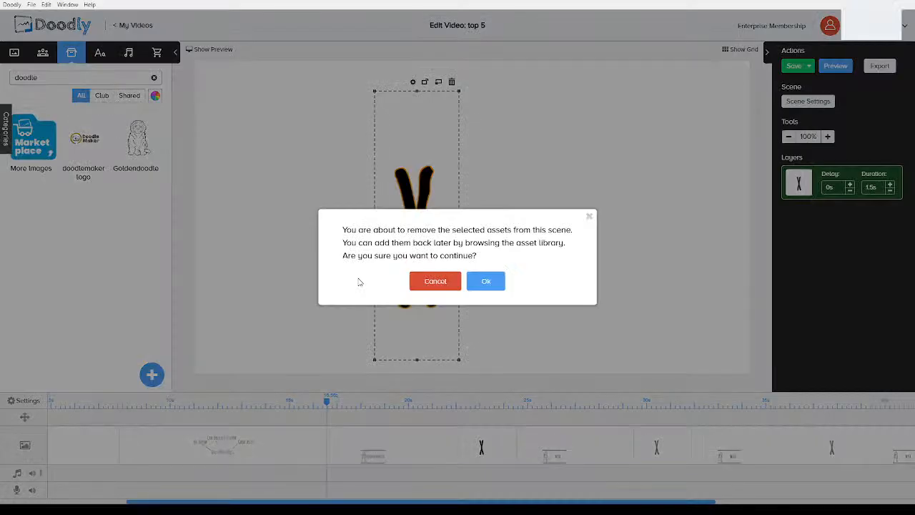
pyautogui.click(484, 279)
# Add the doodlemaker logo to the centre of that scene and enlarge it
pyautogui.moveTo(157, 153); pyautogui.dragTo(386, 222)
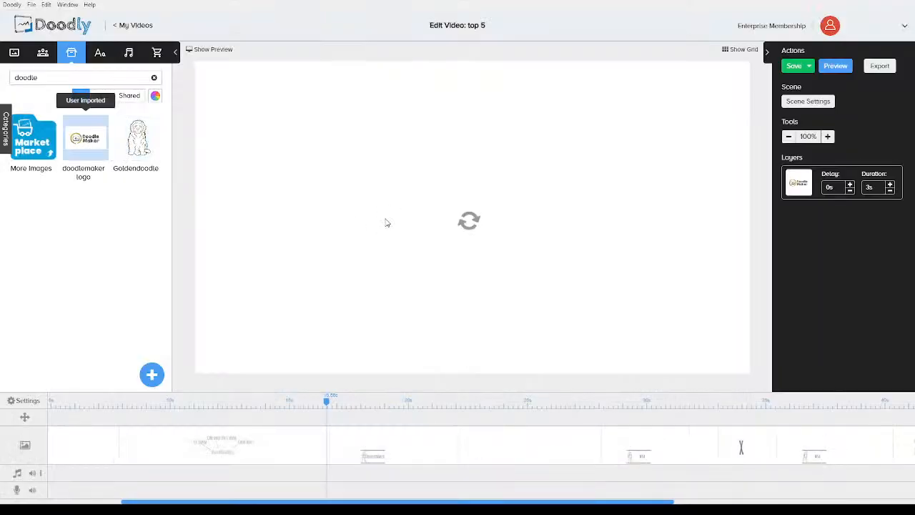
pyautogui.click(445, 255)
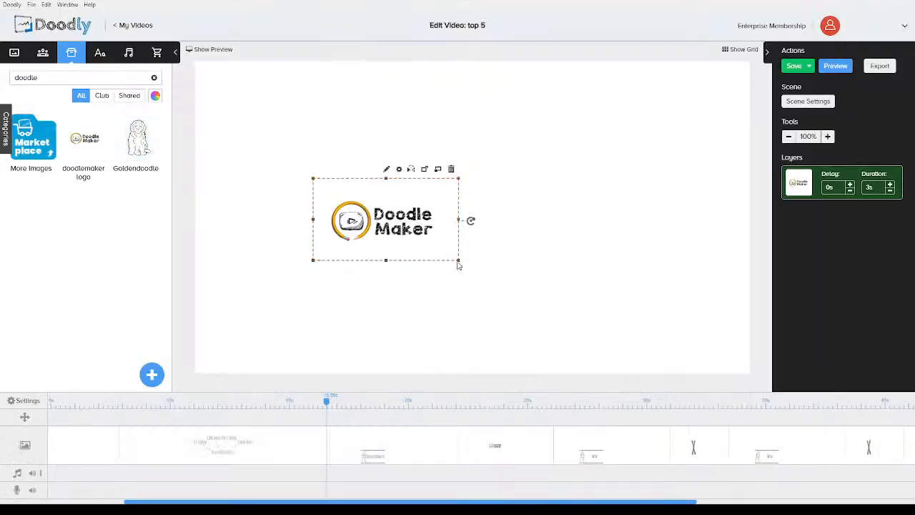
pyautogui.moveTo(458, 261)
pyautogui.mouseDown()
pyautogui.moveTo(547, 310)
pyautogui.moveTo(501, 254)
pyautogui.moveTo(514, 259)
pyautogui.mouseUp()
pyautogui.click(286, 205)
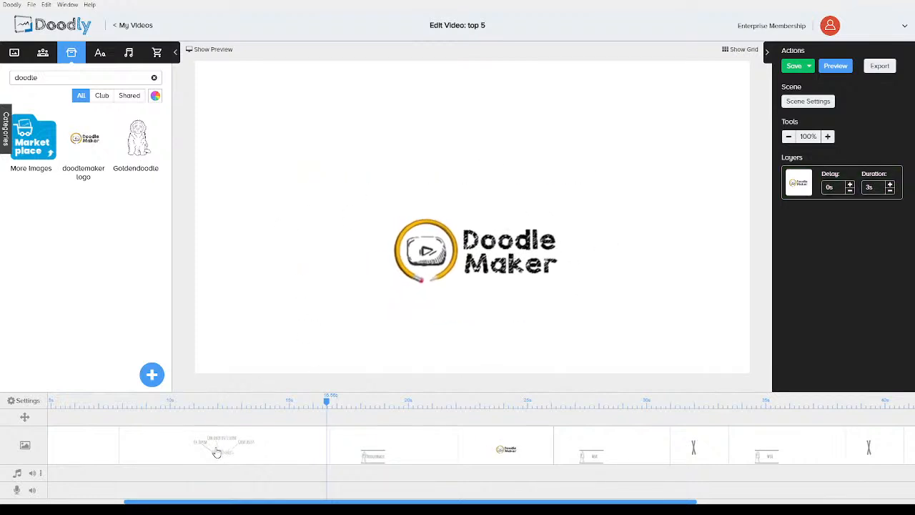
# Open the Scribely callout scene and select the £4.80pcm callout text together with its line
pyautogui.click(217, 451)
pyautogui.click(264, 191)
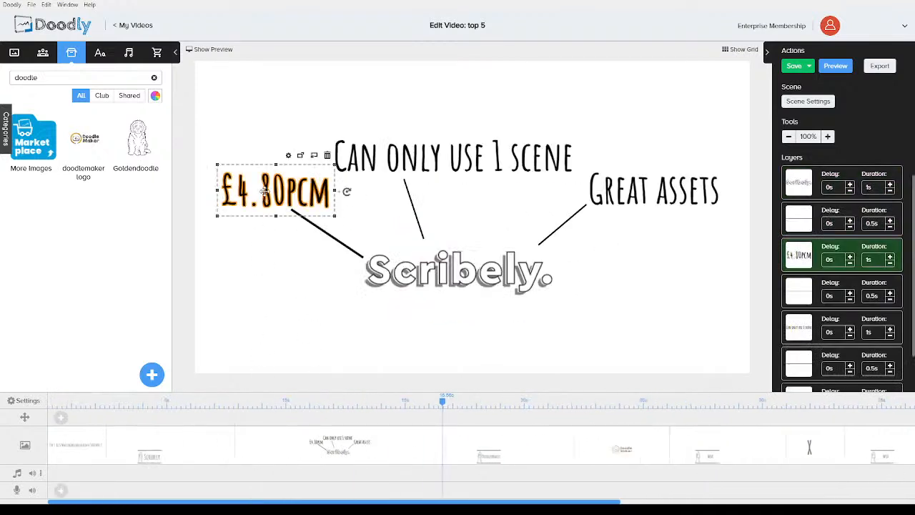
pyautogui.keyDown('shift'); pyautogui.click(318, 227); pyautogui.keyUp('shift')
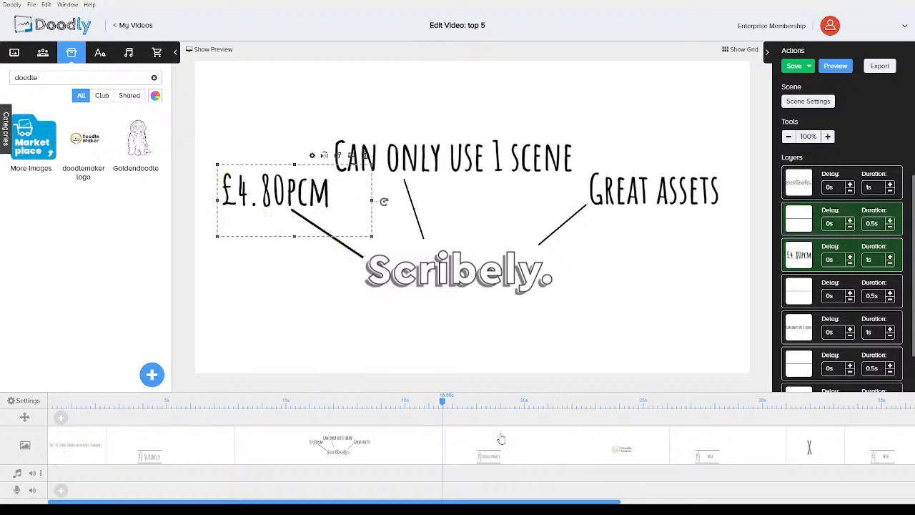
# Paste the copied price callout and its line into the DoodleMaker scene and reposition them beside the logo
pyautogui.click(633, 455)
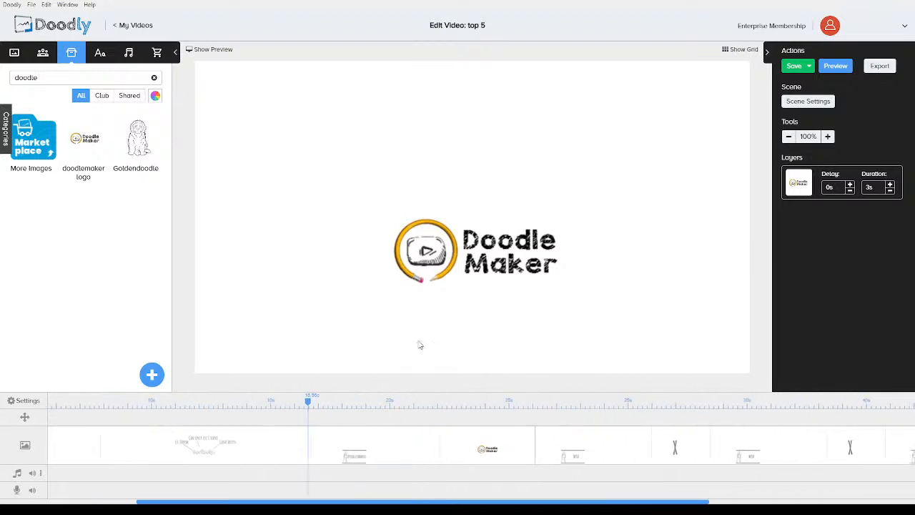
pyautogui.hotkey('ctrl', 'v')
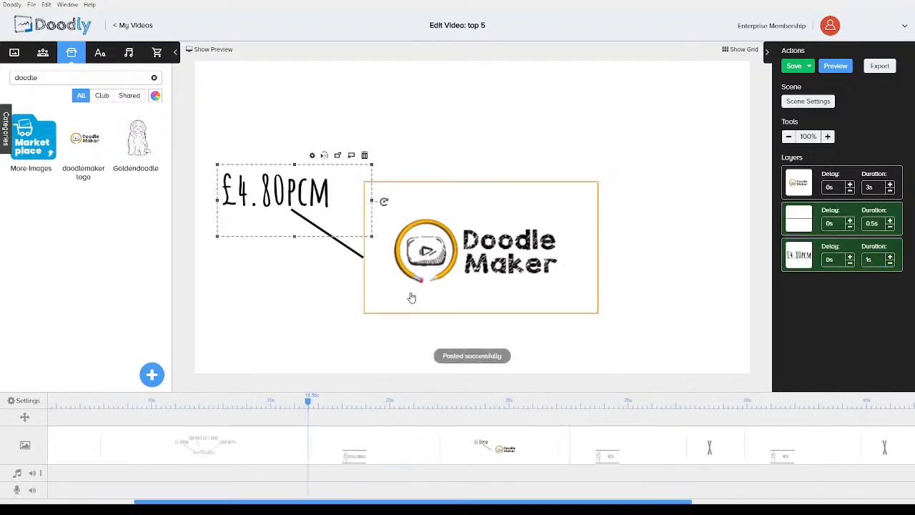
pyautogui.click(301, 270)
pyautogui.moveTo(341, 232); pyautogui.dragTo(361, 206)
pyautogui.moveTo(286, 202); pyautogui.dragTo(298, 163)
# Change the pasted callout's text to "$48 One time payment"
pyautogui.doubleClick(297, 163)
pyautogui.moveTo(407, 211); pyautogui.dragTo(283, 197)
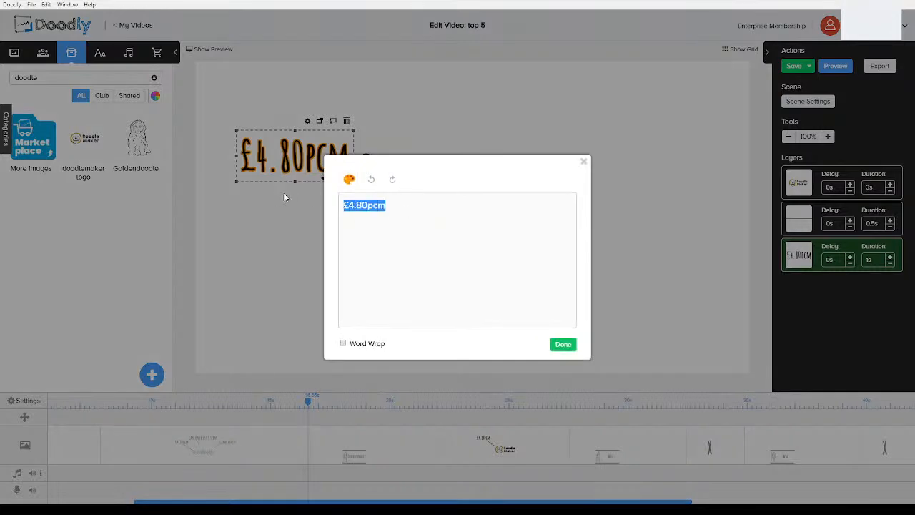
pyautogui.write('$')
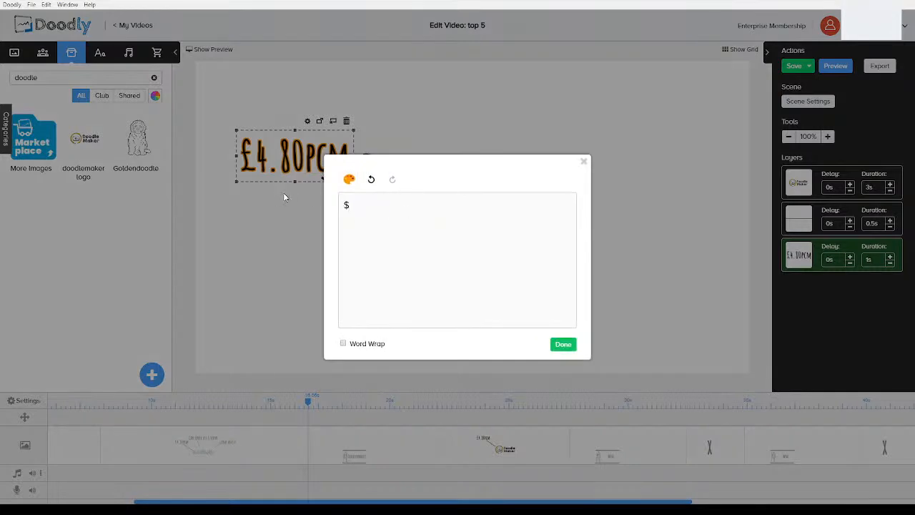
pyautogui.write('48')
pyautogui.write(' One tim')
pyautogui.write('e ')
pyautogui.write('payment')
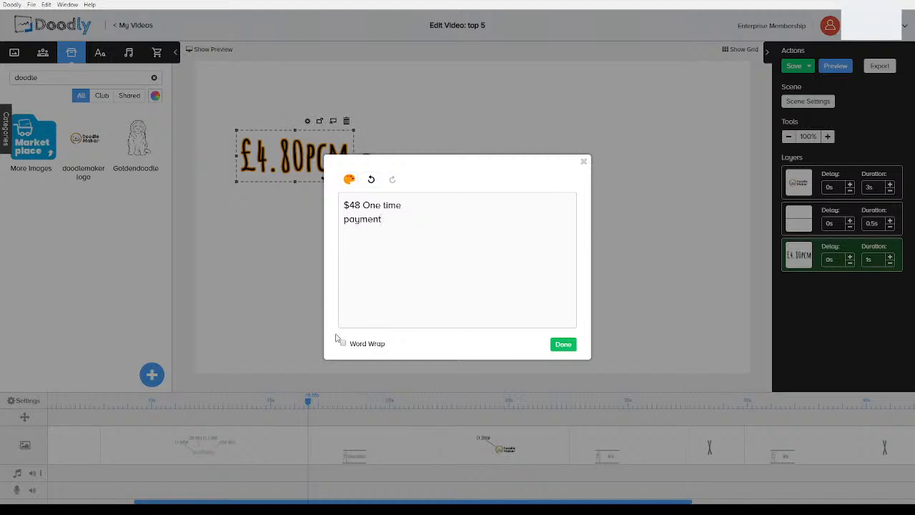
pyautogui.click(563, 344)
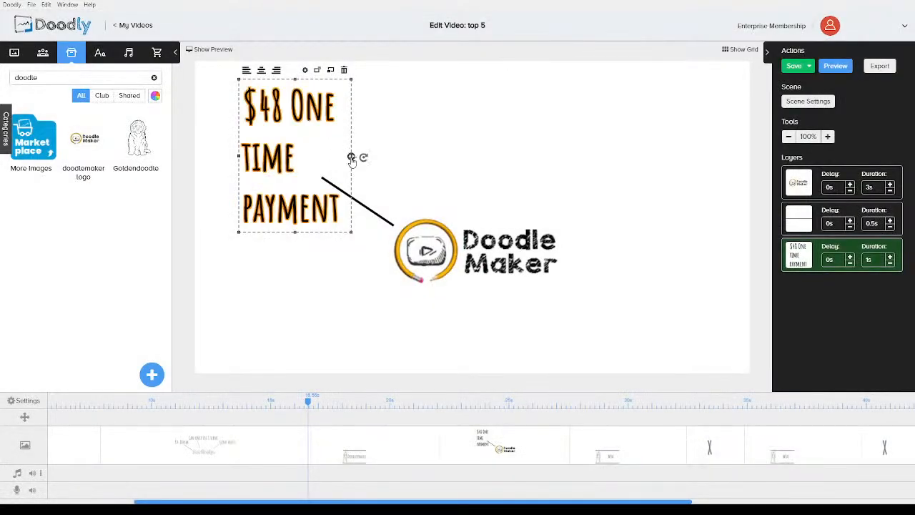
# Widen the callout text box, centre-align its text, and move it up and left
pyautogui.moveTo(353, 157); pyautogui.dragTo(402, 157)
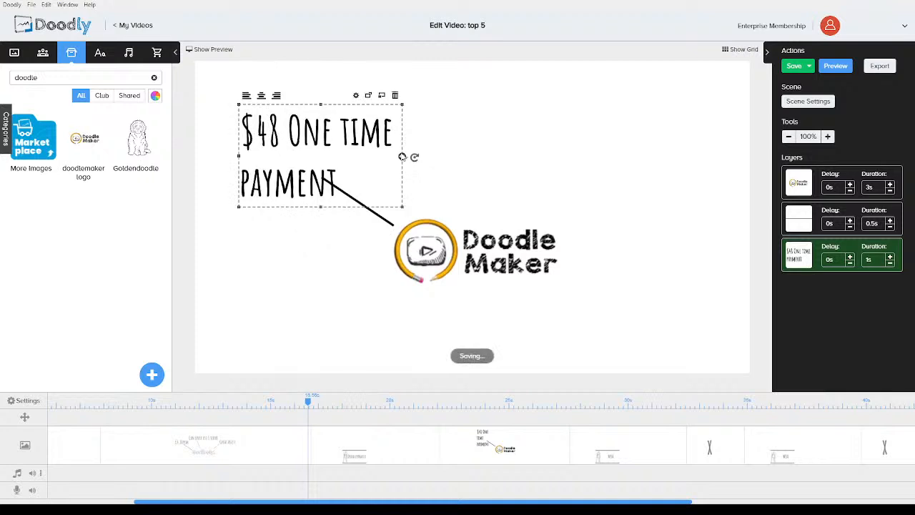
pyautogui.click(262, 96)
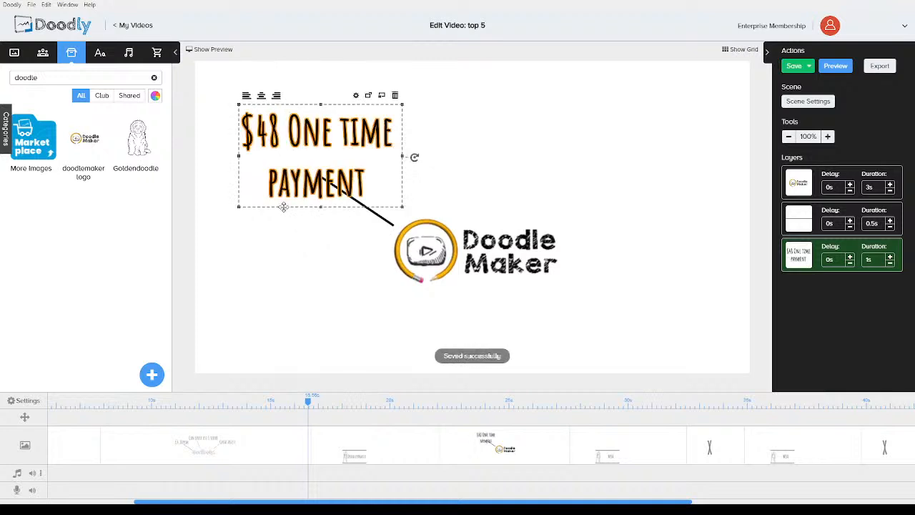
pyautogui.moveTo(314, 189); pyautogui.dragTo(296, 166)
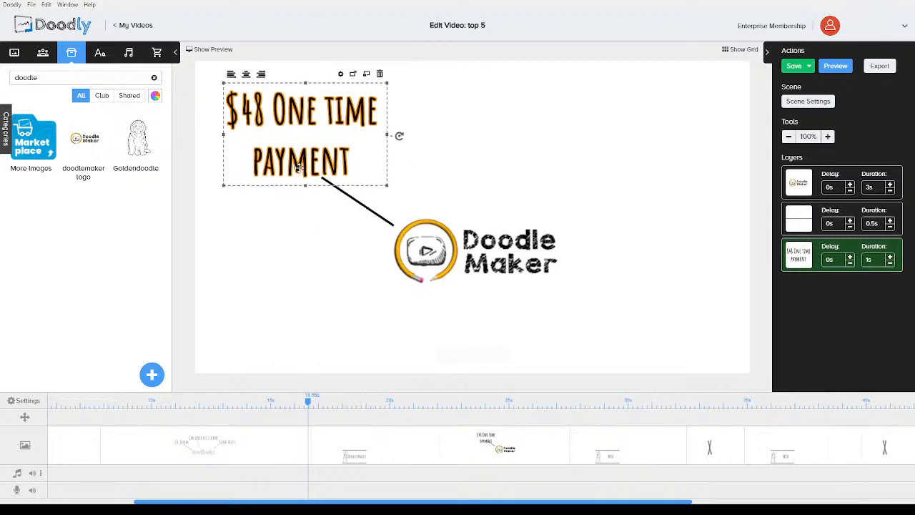
pyautogui.click(303, 247)
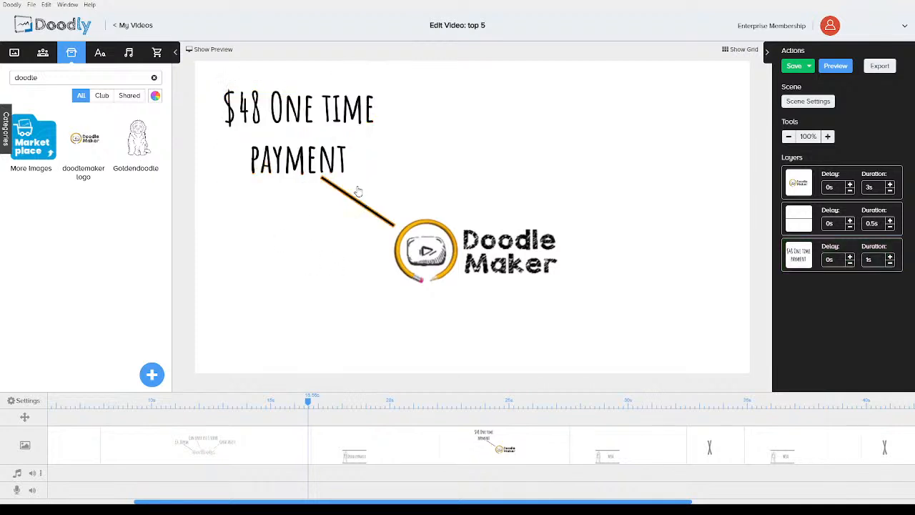
# Duplicate the callout text and move the copy to the top centre of the scene
pyautogui.click(324, 157)
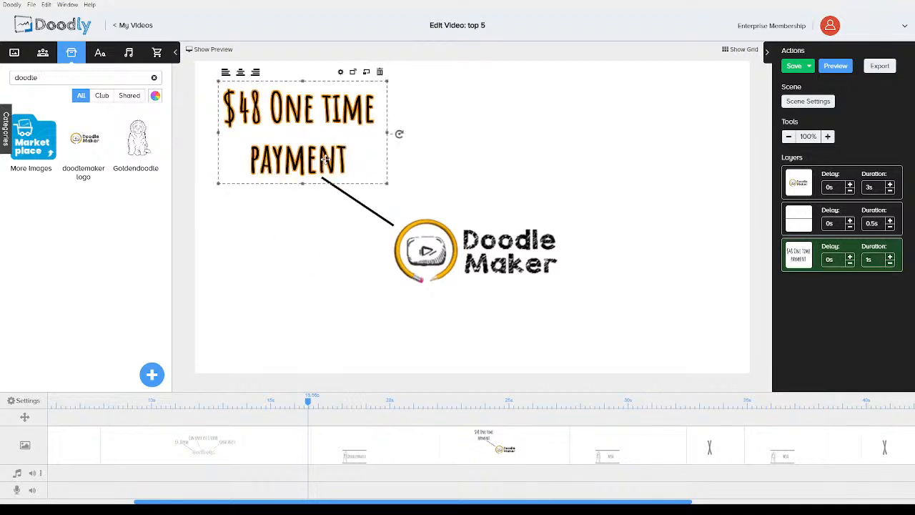
pyautogui.hotkey('ctrl', 'c')
pyautogui.hotkey('ctrl', 'v')
pyautogui.moveTo(324, 157); pyautogui.dragTo(492, 163)
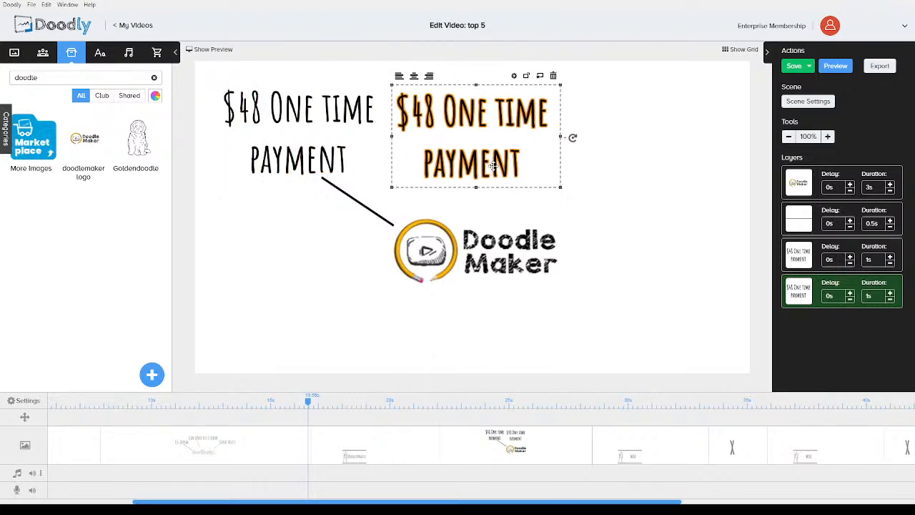
# Change the duplicated text to "Web based"
pyautogui.doubleClick(491, 163)
pyautogui.moveTo(408, 225); pyautogui.dragTo(308, 187)
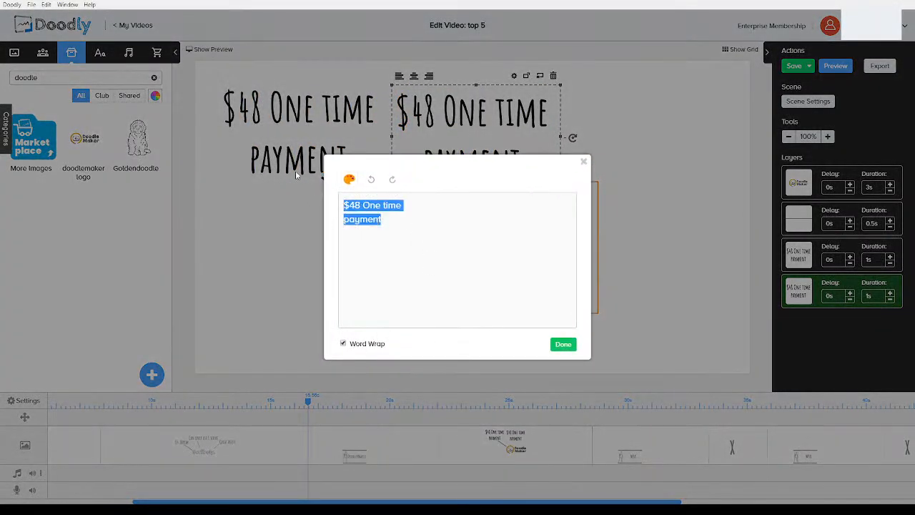
pyautogui.write('Online')
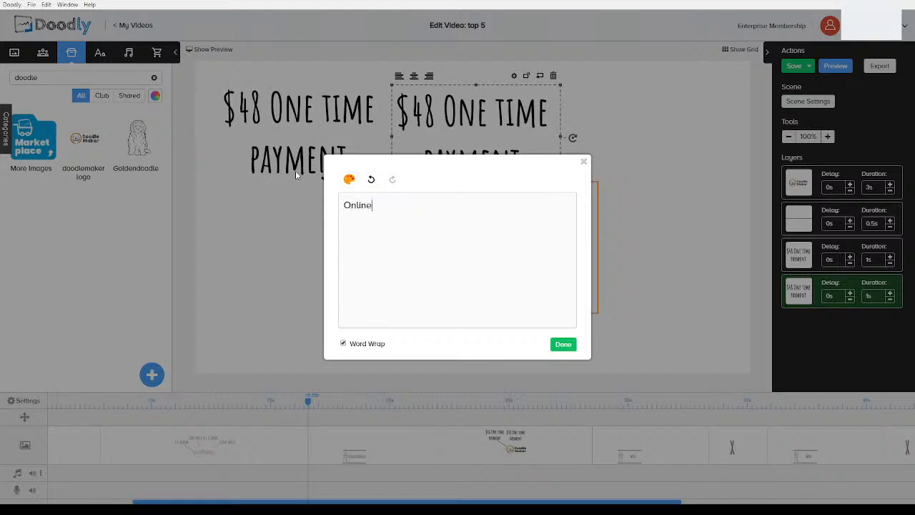
pyautogui.press('BackSpace')
pyautogui.press('BackSpace')
pyautogui.press('BackSpace')
pyautogui.press('BackSpace')
pyautogui.press('BackSpace')
pyautogui.press('BackSpace')
pyautogui.write('Web based')
pyautogui.click(562, 344)
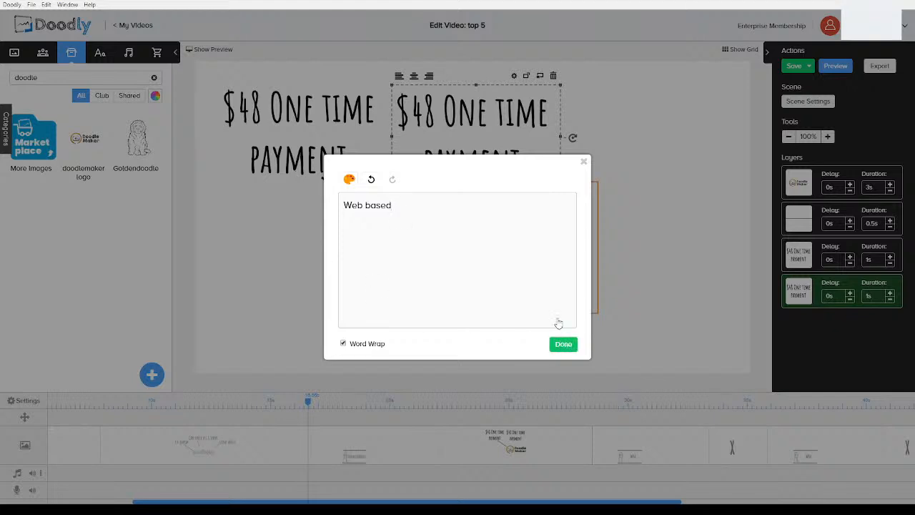
# Nudge the Web based text up and paste another copy of it on the scene's right side
pyautogui.moveTo(491, 138); pyautogui.dragTo(488, 125)
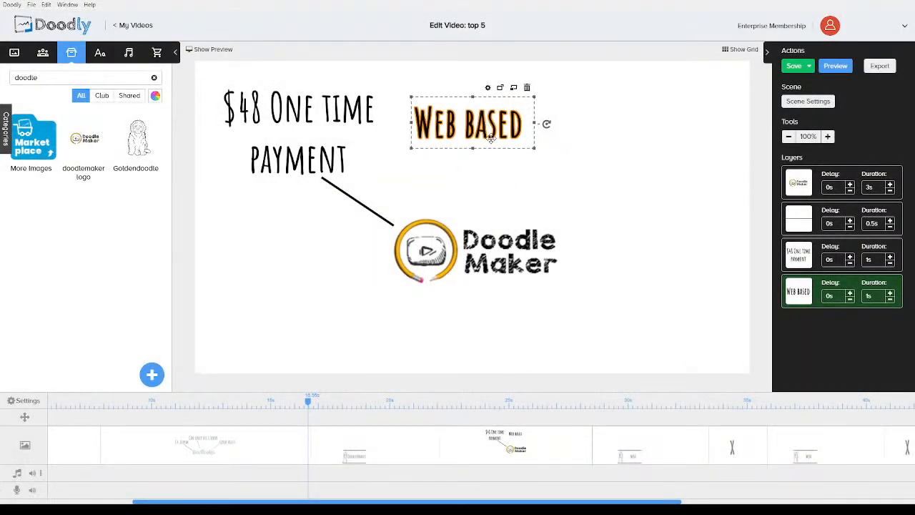
pyautogui.hotkey('ctrl', 'v')
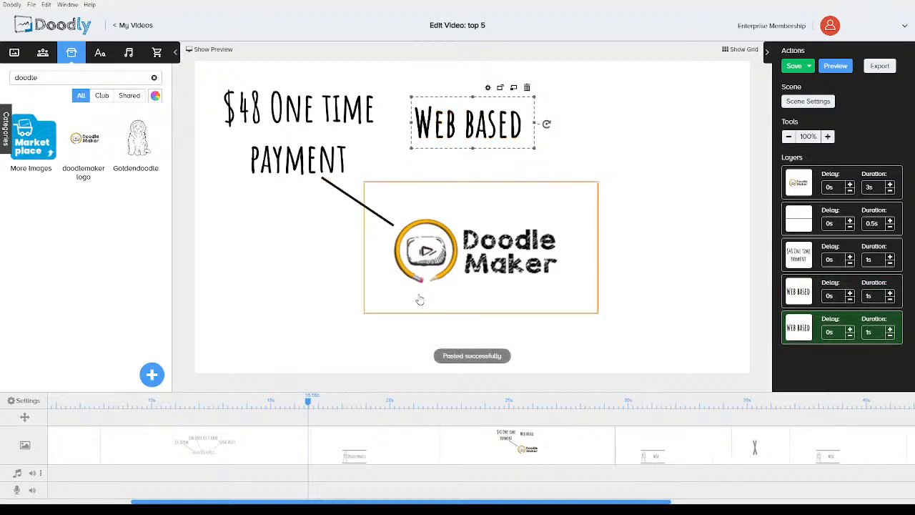
pyautogui.moveTo(478, 128); pyautogui.dragTo(642, 141)
# Change the right-hand copy's text to "Buggy" and move it slightly lower
pyautogui.doubleClick(642, 141)
pyautogui.moveTo(422, 206); pyautogui.dragTo(289, 185)
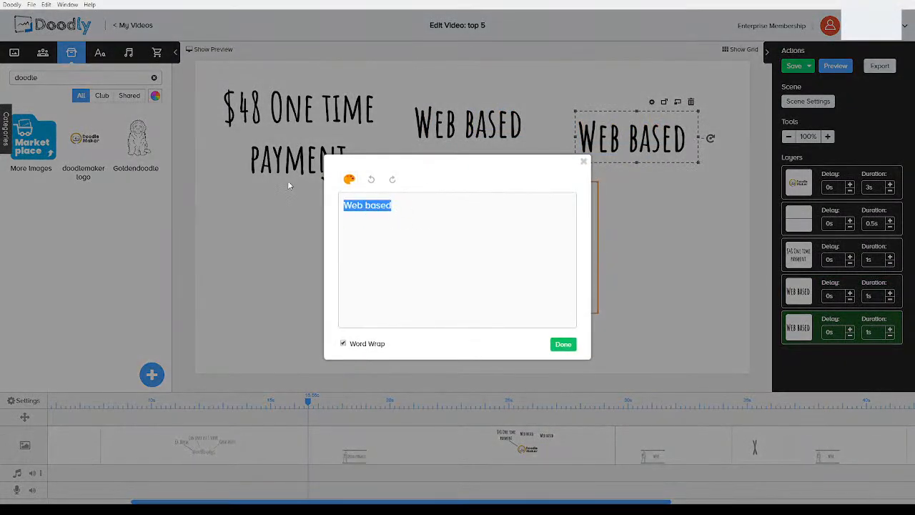
pyautogui.write('Buggy')
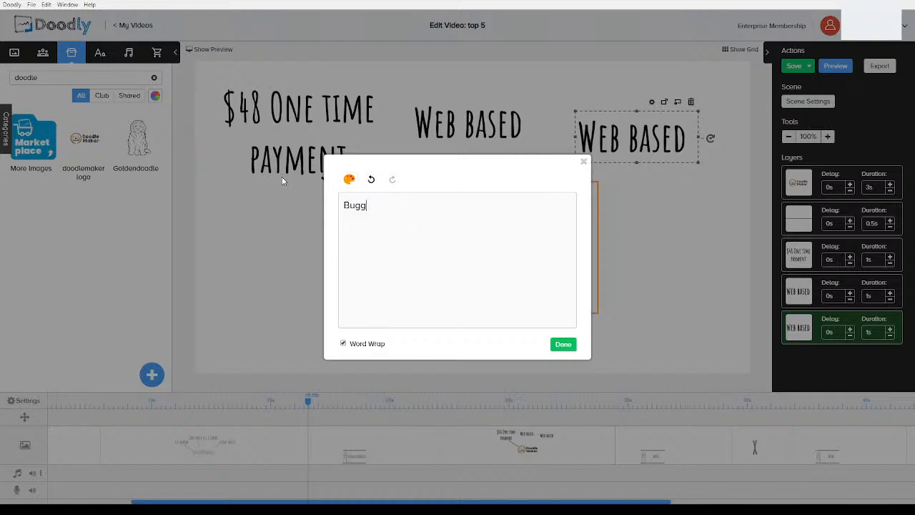
pyautogui.click(562, 343)
pyautogui.moveTo(644, 143); pyautogui.dragTo(654, 167)
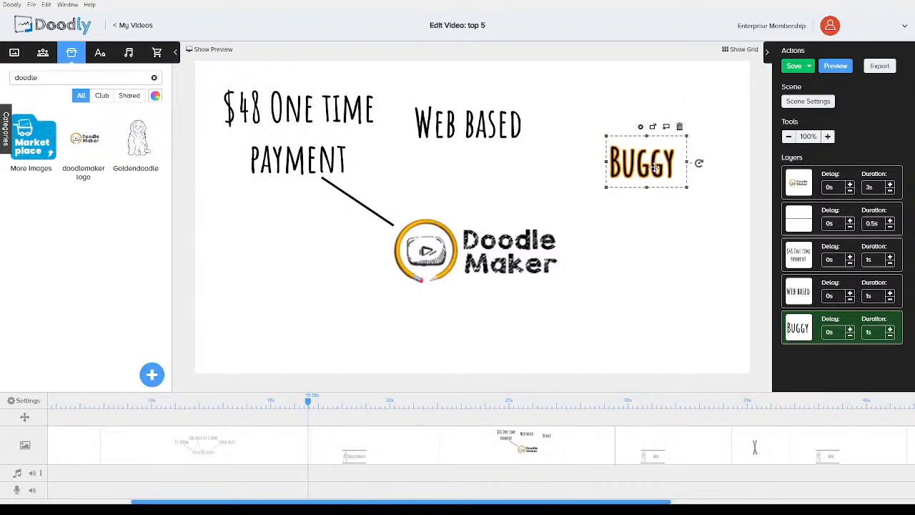
# Shift the Web based text and paste a copy of the connector line below it
pyautogui.moveTo(473, 123); pyautogui.dragTo(488, 120)
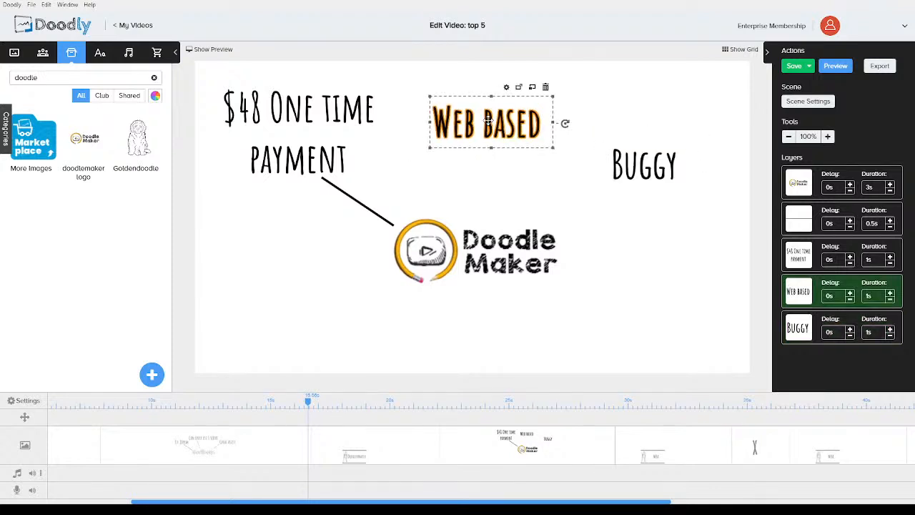
pyautogui.click(350, 203)
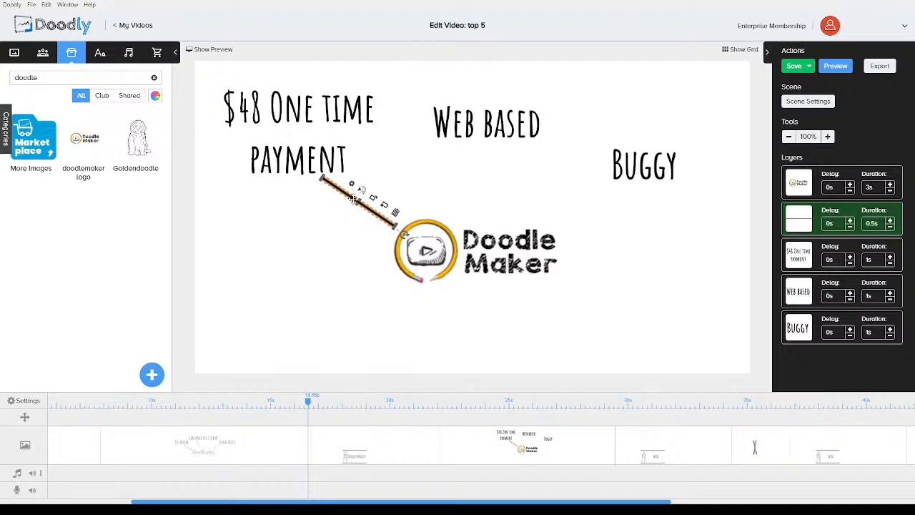
pyautogui.hotkey('ctrl', 'v')
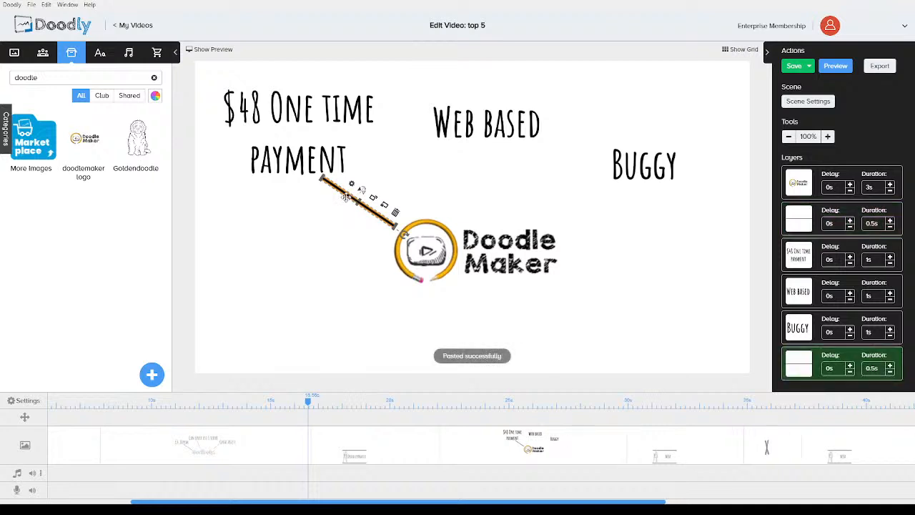
pyautogui.click(384, 194)
pyautogui.moveTo(352, 197); pyautogui.dragTo(451, 173)
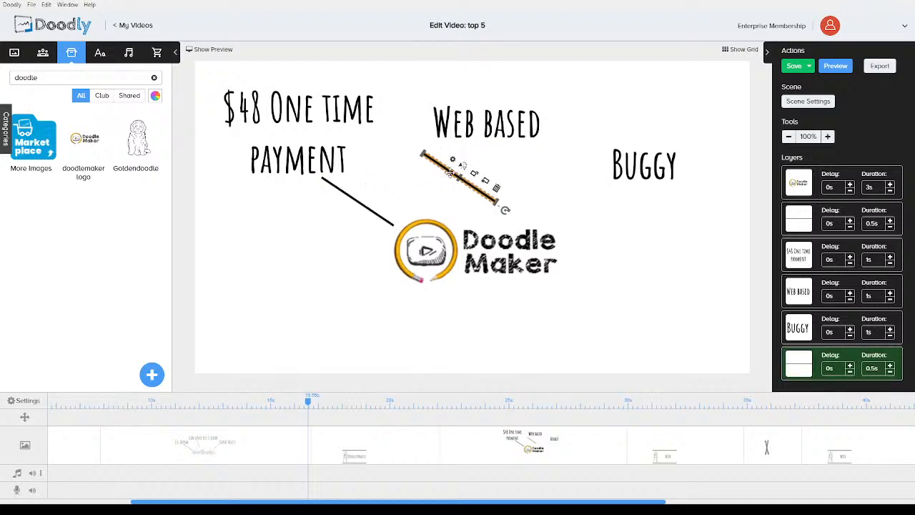
# Paste a third connector line and place it near the Buggy text
pyautogui.hotkey('ctrl', 'v')
pyautogui.moveTo(361, 191); pyautogui.dragTo(606, 216)
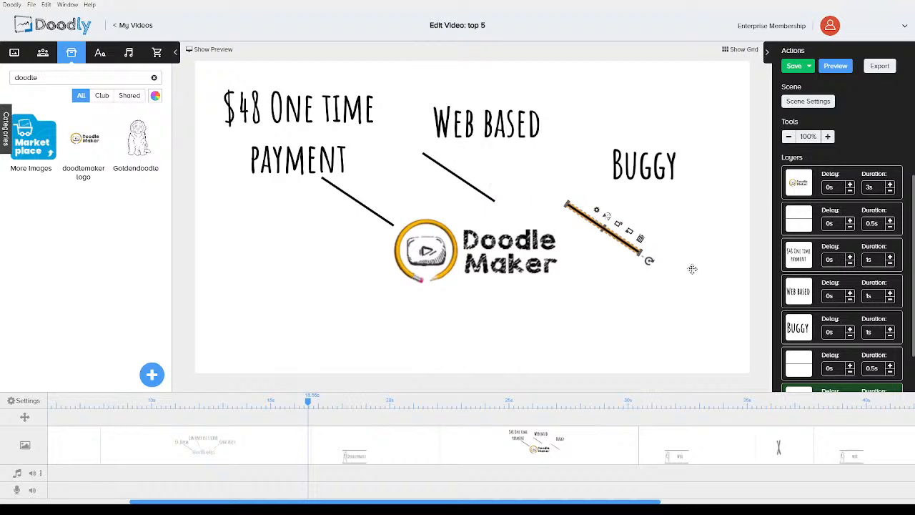
# Reorder the layers so each connector line comes directly before its callout text
pyautogui.scroll(-1, 809, 319)
pyautogui.moveTo(804, 332); pyautogui.dragTo(801, 290)
pyautogui.moveTo(799, 368); pyautogui.dragTo(777, 258)
# Rotate the third line so it runs from the logo up to Buggy
pyautogui.moveTo(649, 260); pyautogui.dragTo(557, 262)
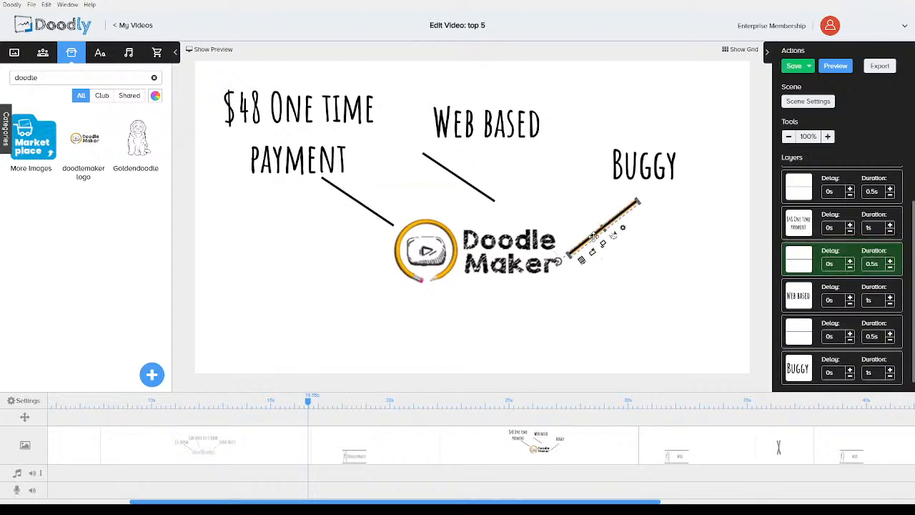
pyautogui.moveTo(593, 236); pyautogui.dragTo(590, 224)
# Rotate the middle line to vertical and centre the Web based text above it
pyautogui.click(492, 199)
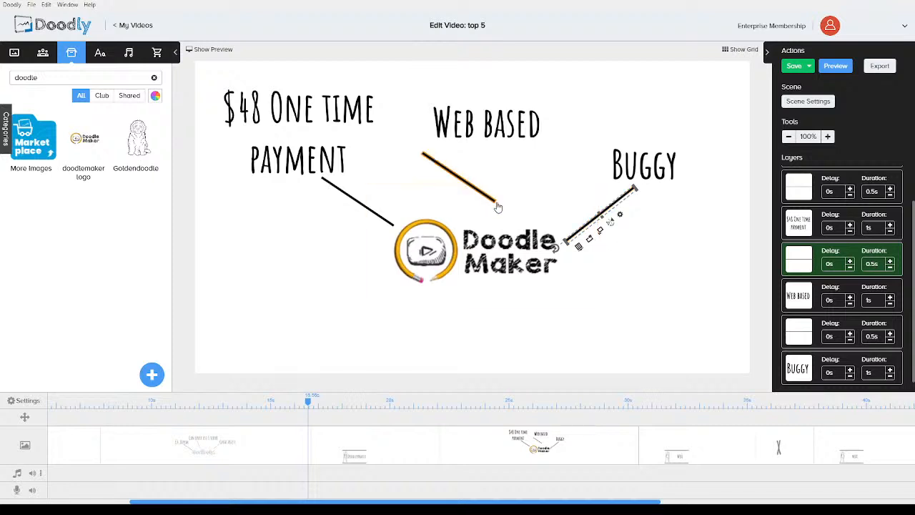
pyautogui.moveTo(502, 208); pyautogui.dragTo(471, 208)
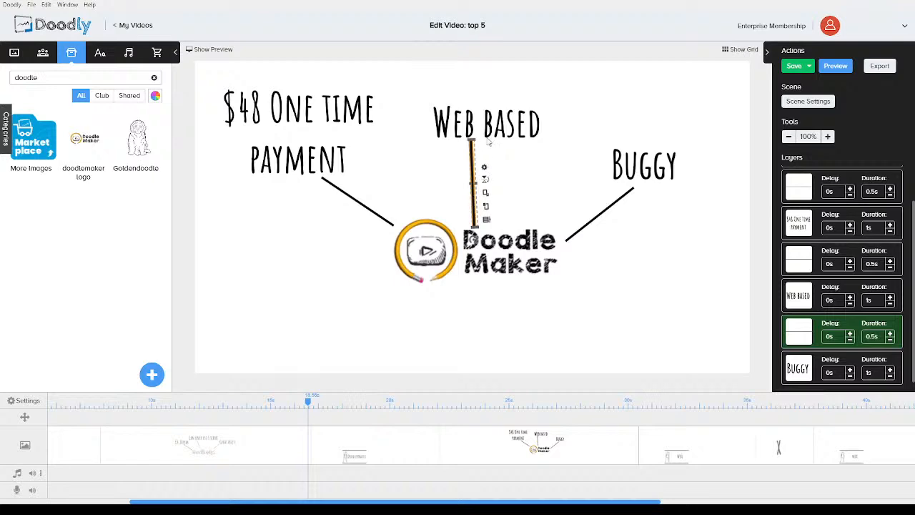
pyautogui.click(492, 125)
pyautogui.moveTo(492, 125); pyautogui.dragTo(484, 118)
pyautogui.click(286, 326)
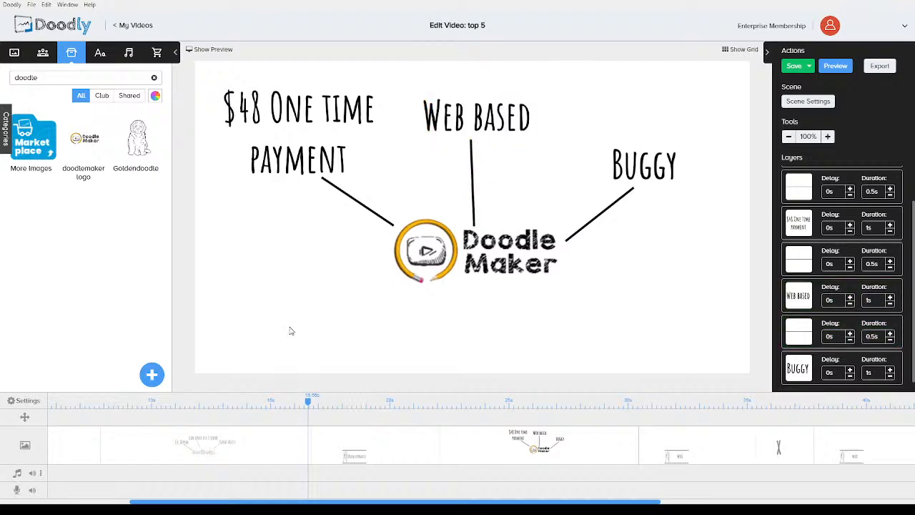
# Increase the scene's extra time at the end in the scene settings and apply them
pyautogui.click(802, 103)
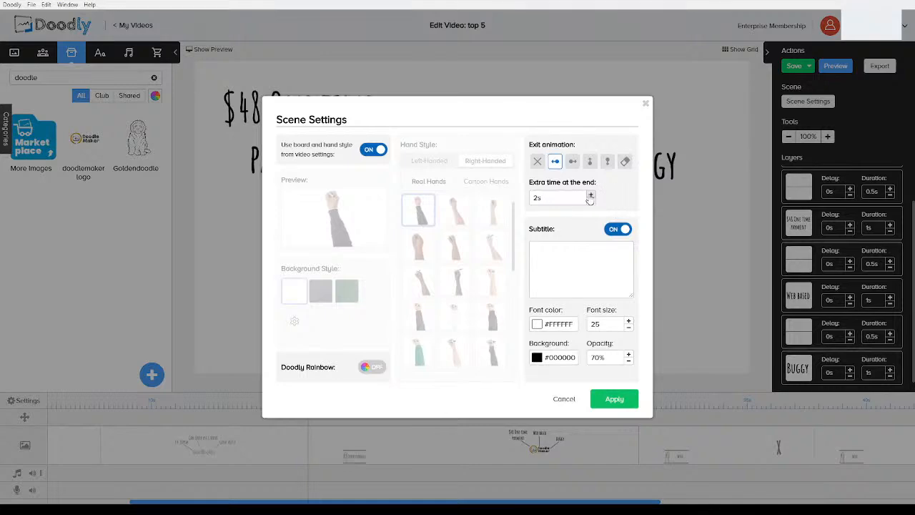
pyautogui.click(590, 195)
pyautogui.click(590, 201)
pyautogui.click(613, 400)
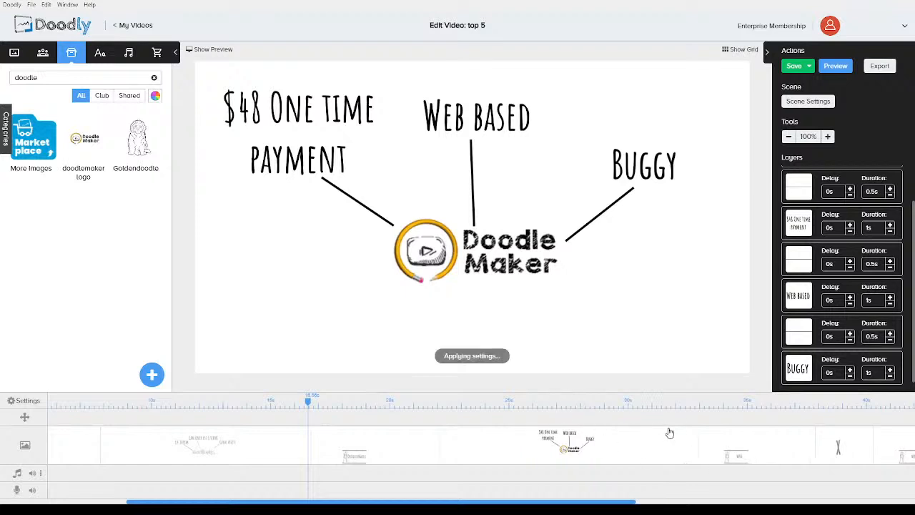
# Open the WBA scene and change the easel's number text to #3
pyautogui.click(726, 411)
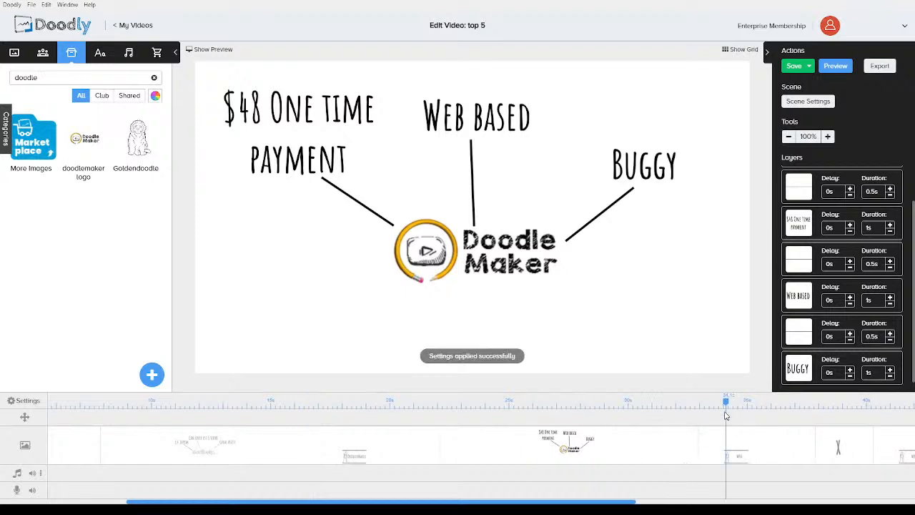
pyautogui.click(736, 450)
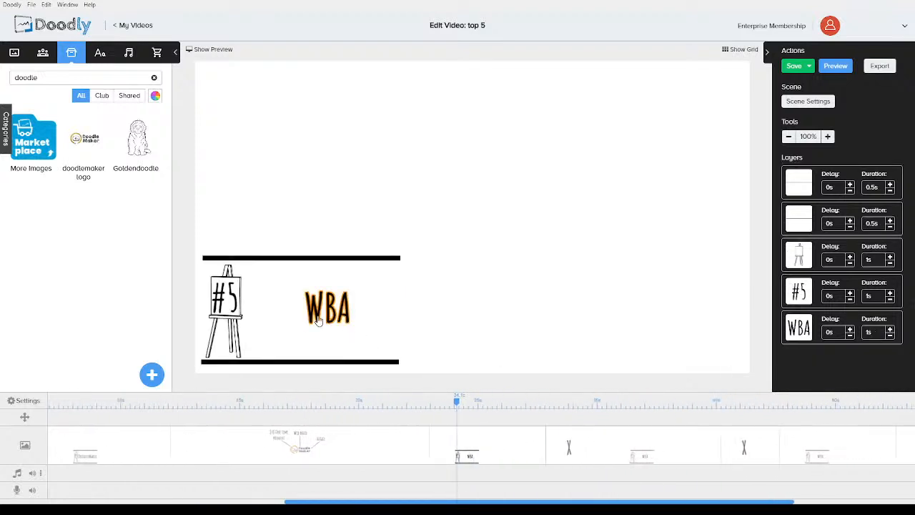
pyautogui.click(227, 299)
pyautogui.doubleClick(223, 303)
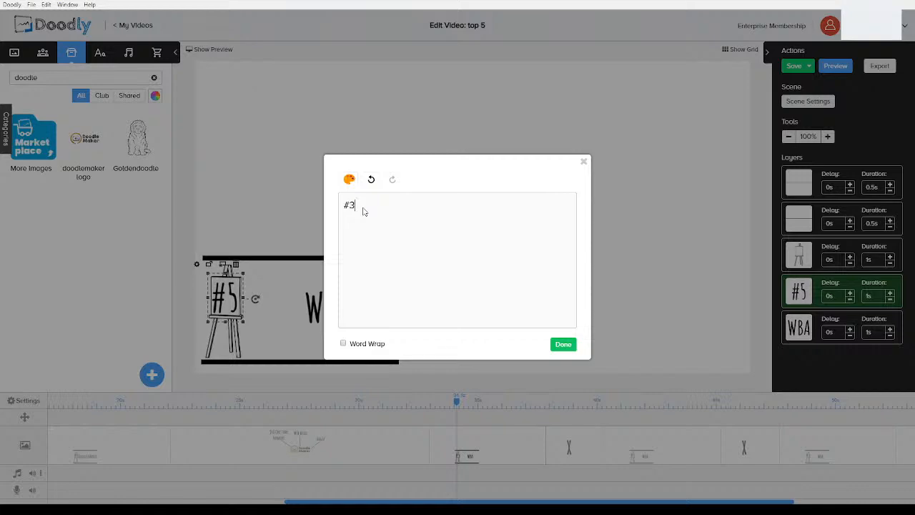
pyautogui.click(563, 344)
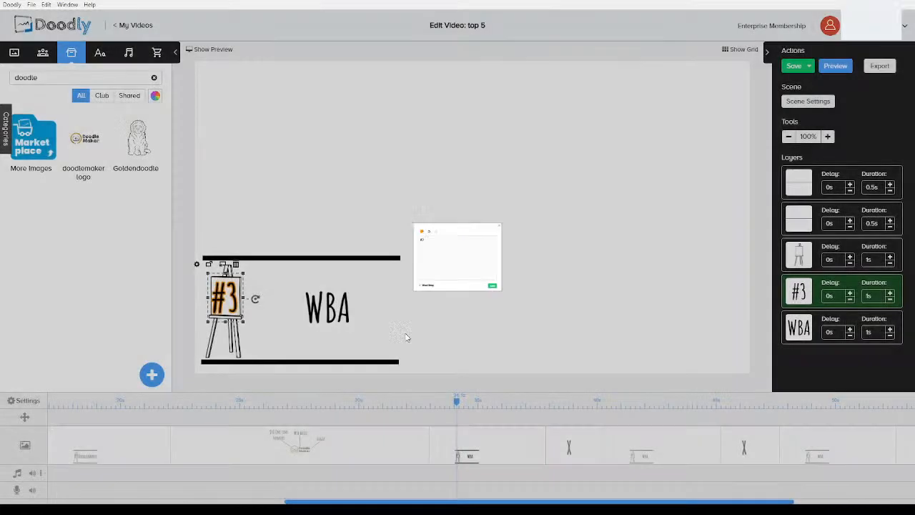
# Change the text beside the easel to VideoScribe and nudge it closer to the easel
pyautogui.click(330, 311)
pyautogui.doubleClick(331, 311)
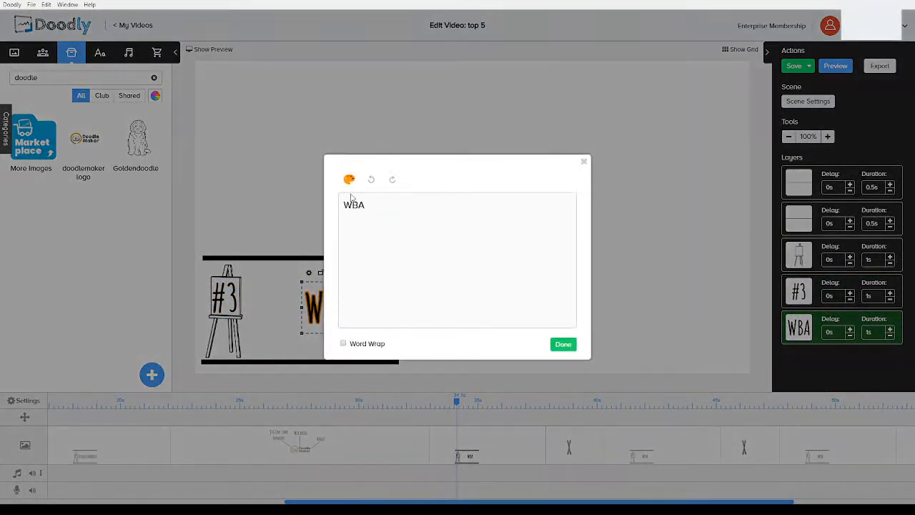
pyautogui.moveTo(380, 206); pyautogui.dragTo(317, 205)
pyautogui.write('Videoscribe')
pyautogui.click(373, 208)
pyautogui.press('BackSpace')
pyautogui.write('S')
pyautogui.click(563, 344)
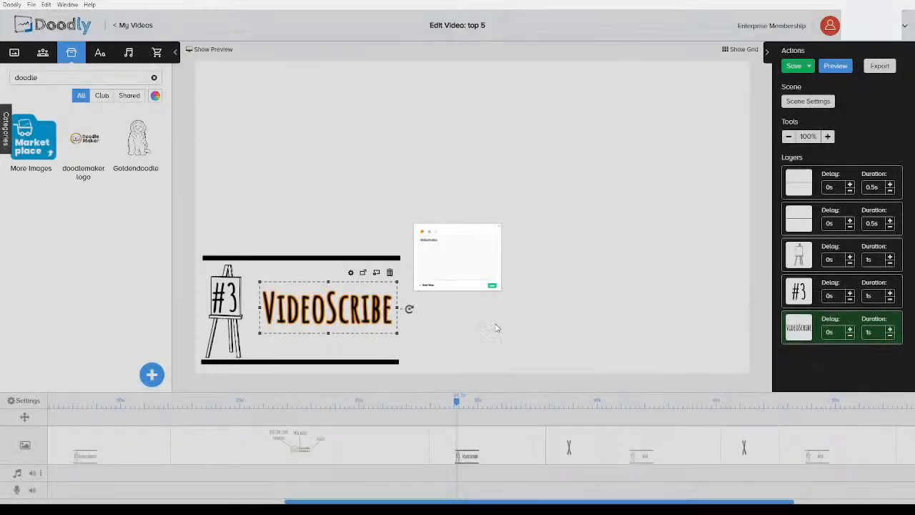
pyautogui.moveTo(362, 311); pyautogui.dragTo(353, 314)
pyautogui.click(518, 361)
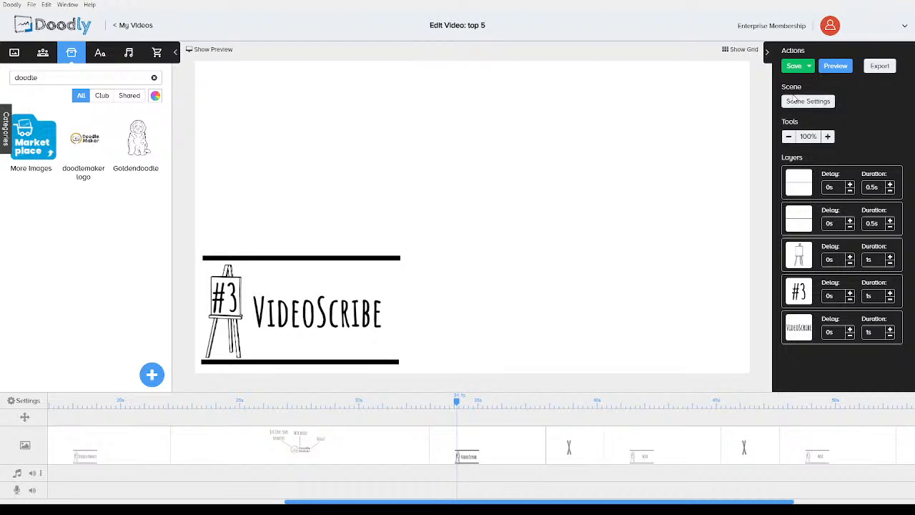
# Open the scene settings for the VideoScribe scene and apply them
pyautogui.click(797, 100)
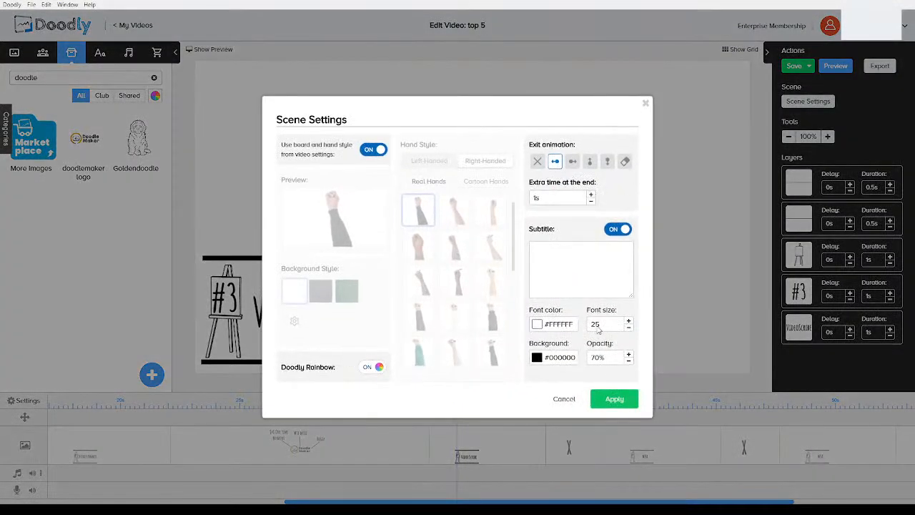
pyautogui.click(612, 399)
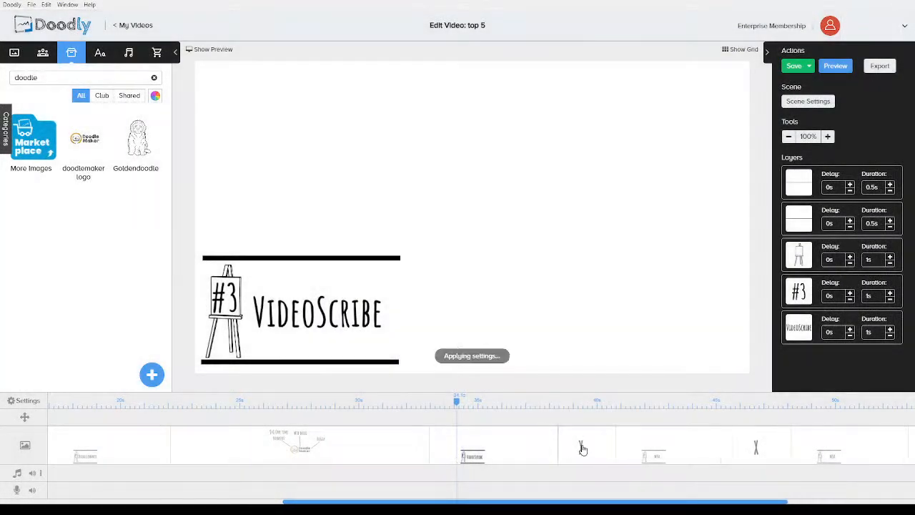
# Delete the X transition image from the following scene
pyautogui.click(581, 448)
pyautogui.click(408, 218)
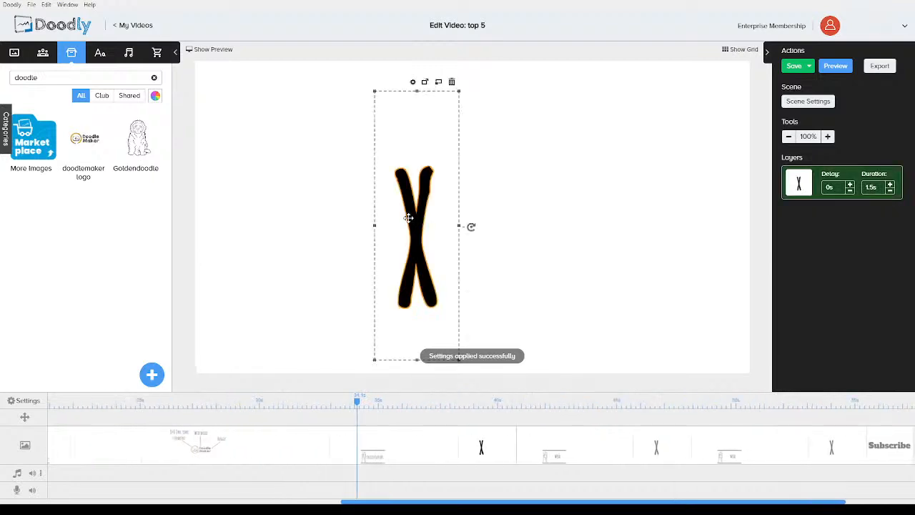
pyautogui.press('Delete')
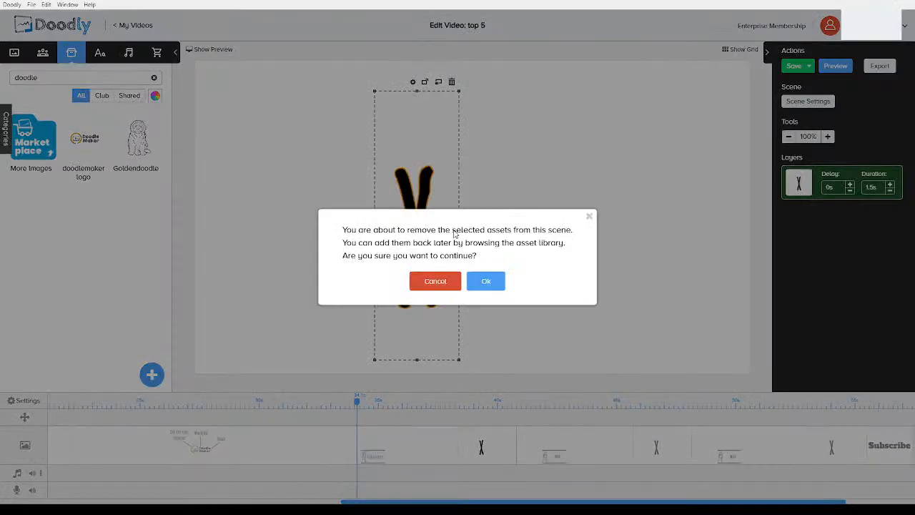
pyautogui.click(481, 278)
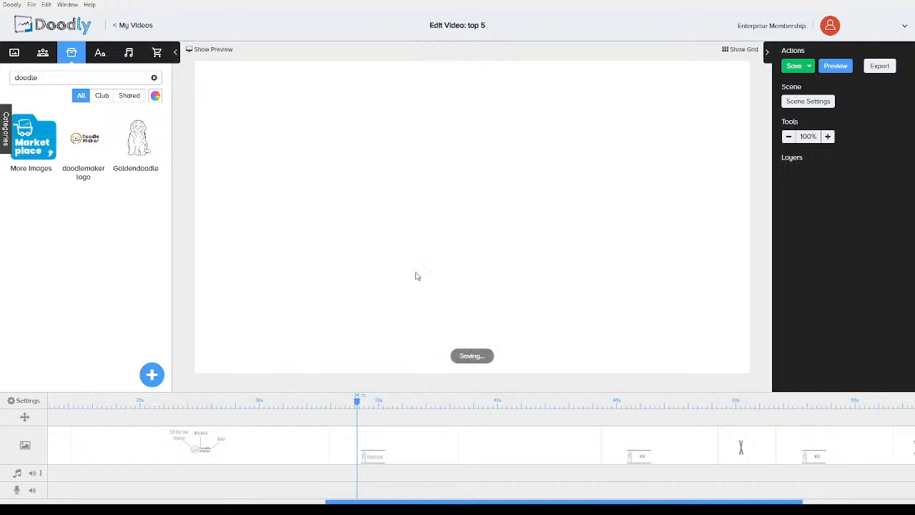
# Search the image library for vide and add the VideoScribe logo to the empty scene
pyautogui.doubleClick(88, 81)
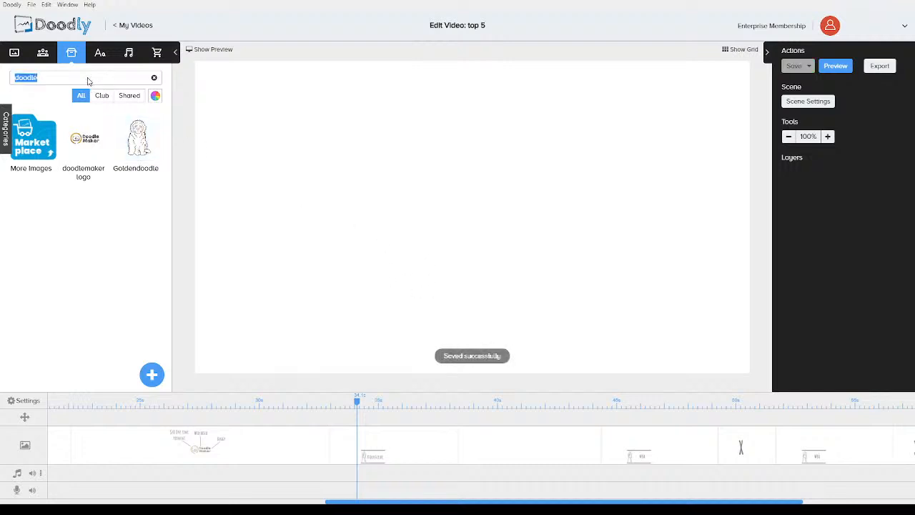
pyautogui.write('v')
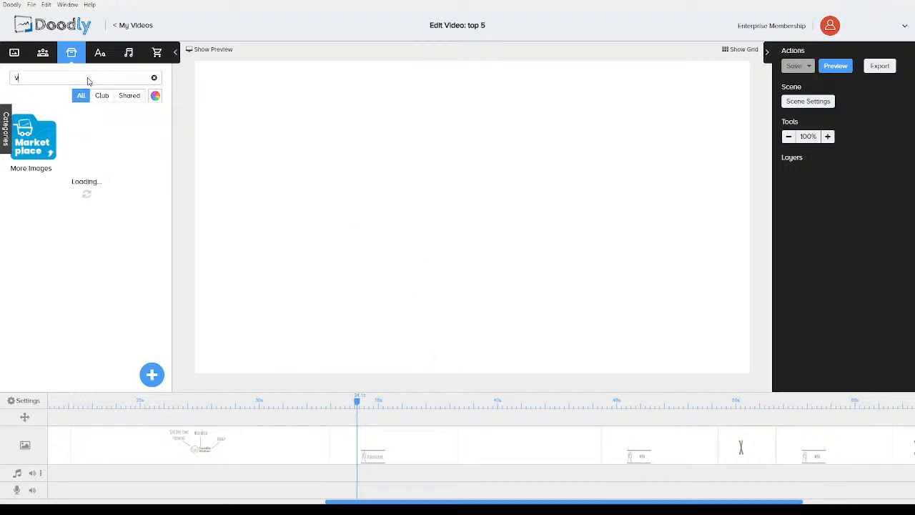
pyautogui.write('ide')
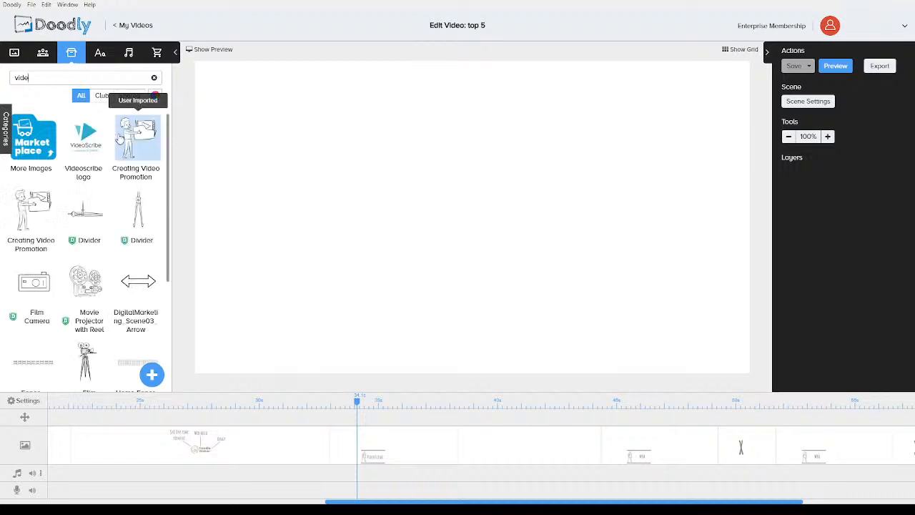
pyautogui.moveTo(379, 203); pyautogui.dragTo(466, 264)
pyautogui.click(303, 205)
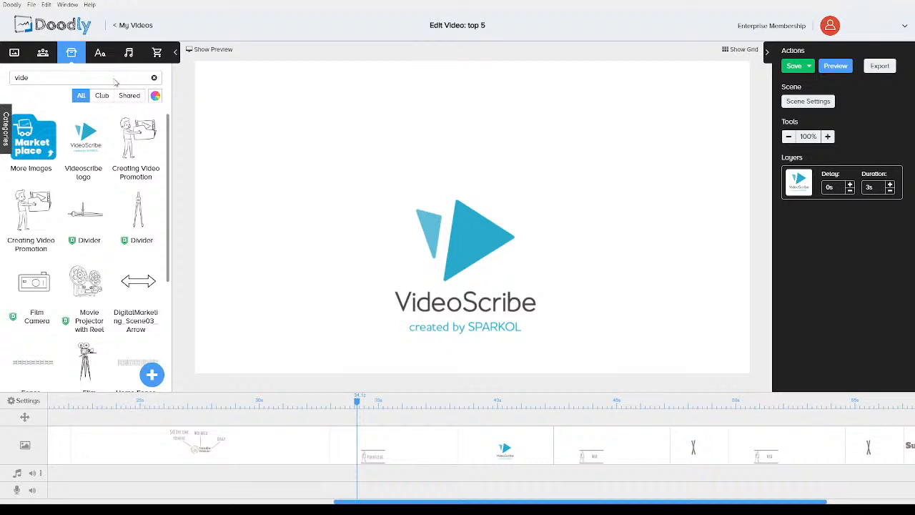
# Search for square and add a Bold Square to the scene alongside the logo
pyautogui.doubleClick(48, 80)
pyautogui.write('square')
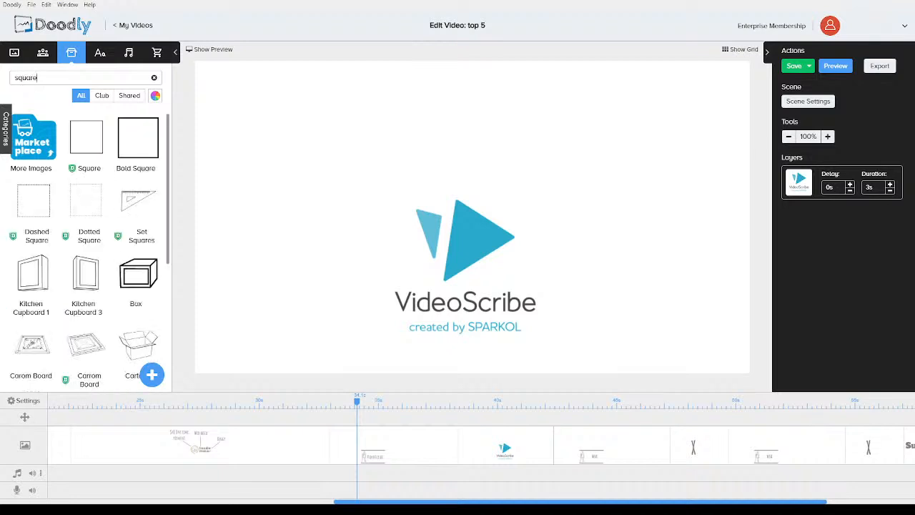
pyautogui.moveTo(128, 127); pyautogui.dragTo(391, 183)
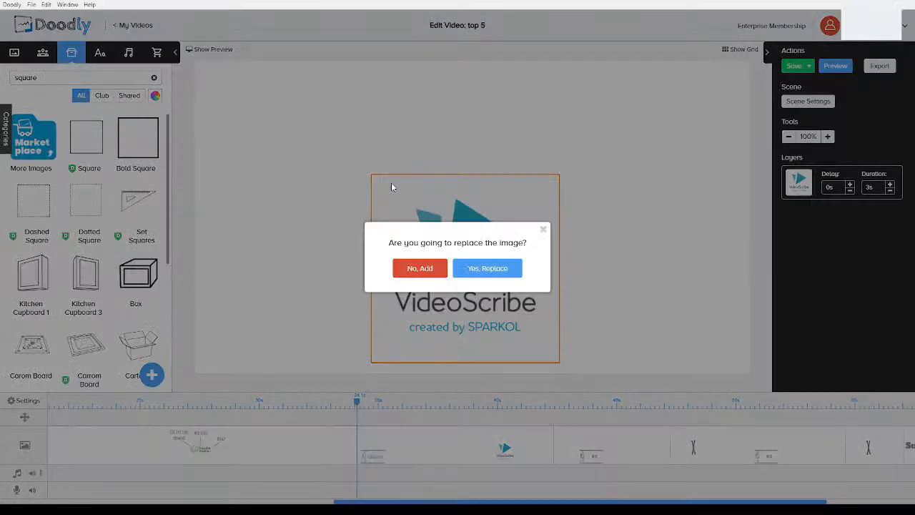
pyautogui.click(433, 269)
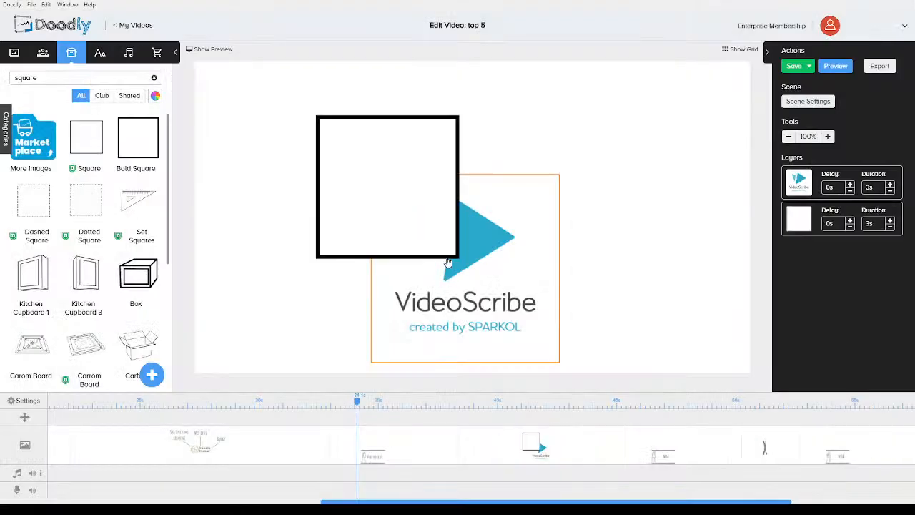
# Resize and position the bold square so it frames the VideoScribe logo
pyautogui.moveTo(430, 228); pyautogui.dragTo(463, 240)
pyautogui.moveTo(497, 277); pyautogui.dragTo(508, 247)
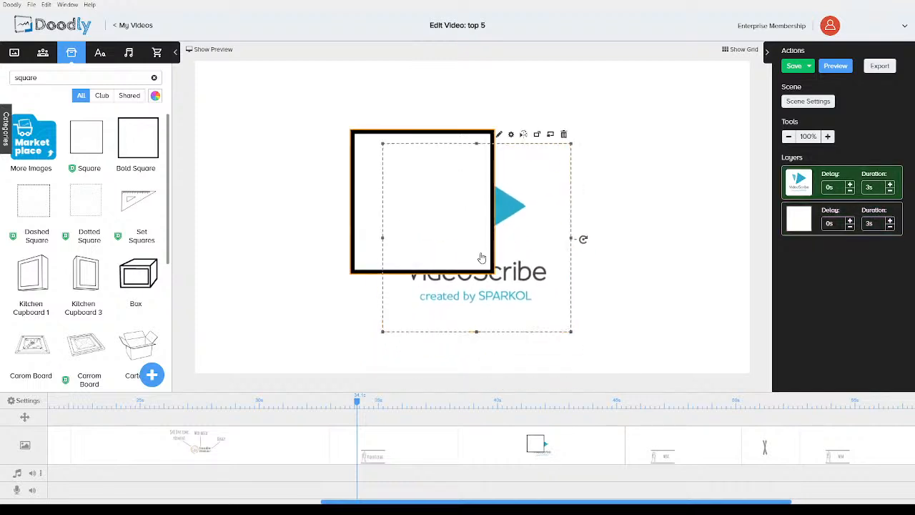
pyautogui.click(480, 255)
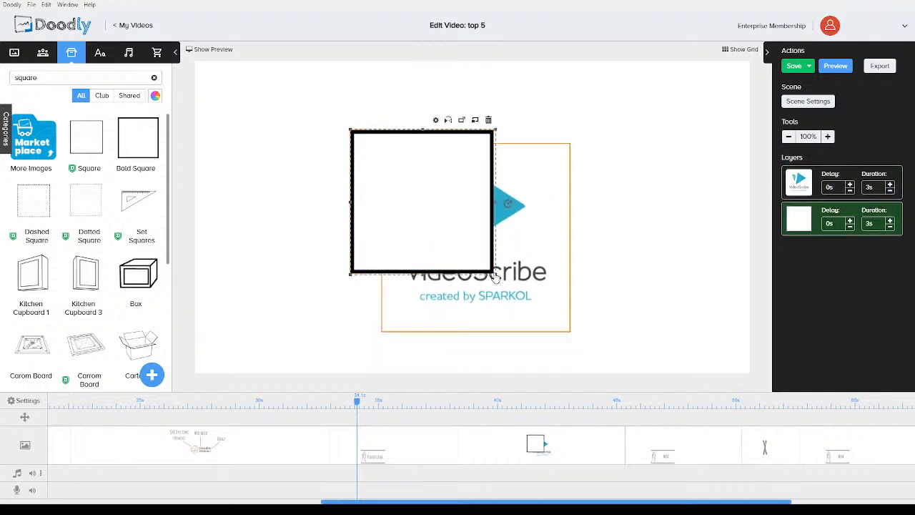
pyautogui.moveTo(495, 277); pyautogui.dragTo(617, 292)
pyautogui.click(471, 270)
pyautogui.moveTo(495, 273); pyautogui.dragTo(593, 341)
pyautogui.moveTo(639, 270); pyautogui.dragTo(495, 250)
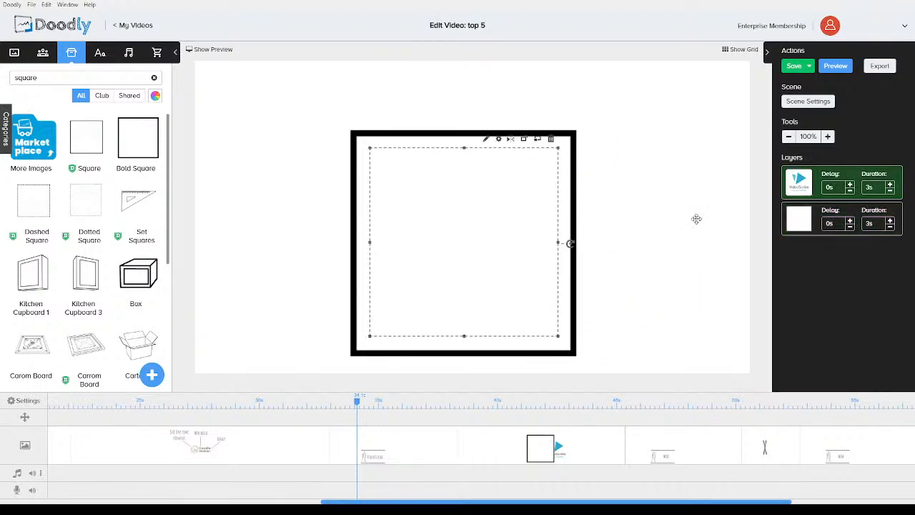
# Move the square's layer above the logo and shorten the square's duration to 0.5s
pyautogui.moveTo(799, 183); pyautogui.dragTo(802, 221)
pyautogui.click(890, 191)
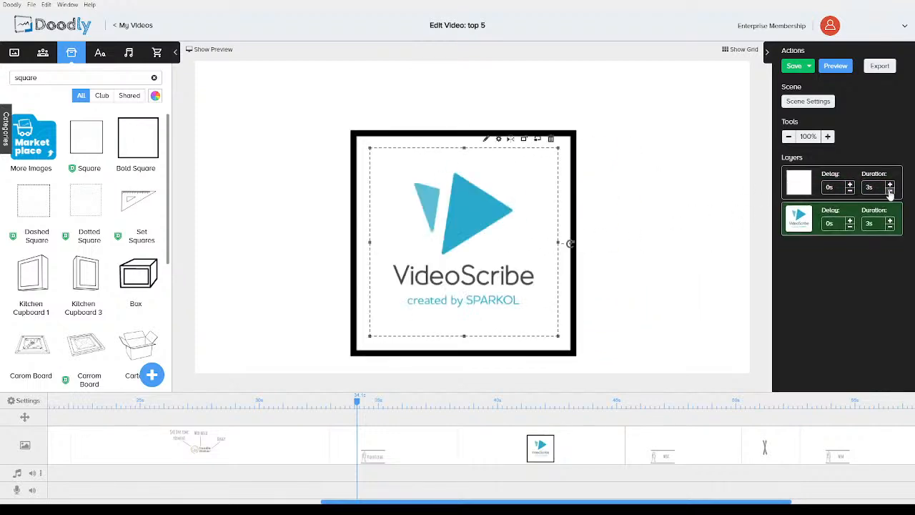
pyautogui.click(890, 191)
pyautogui.click(890, 191)
pyautogui.click(890, 191)
pyautogui.click(890, 191)
# Shorten the VideoScribe logo's duration to 1s
pyautogui.click(892, 227)
pyautogui.click(891, 227)
pyautogui.click(891, 227)
pyautogui.click(891, 227)
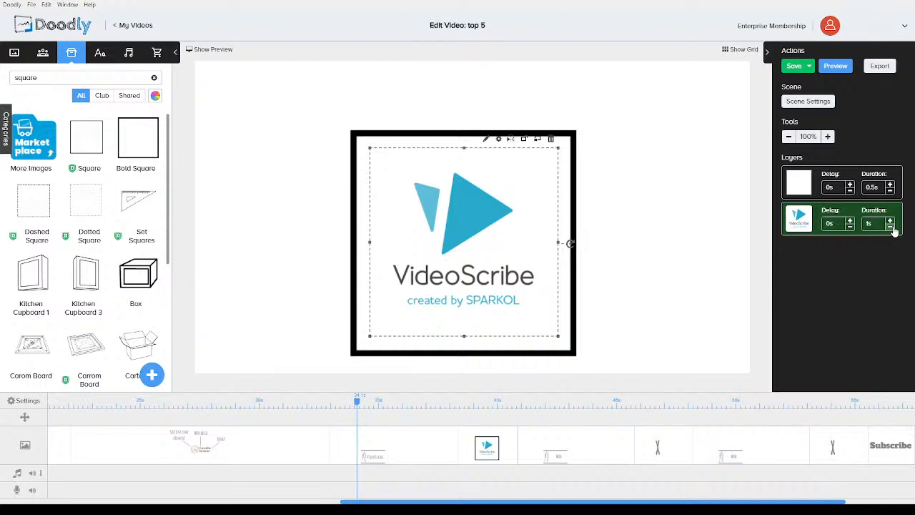
# Copy the $48 One time payment callout and its line from the Doodle Maker scene into the VideoScribe scene
pyautogui.click(678, 207)
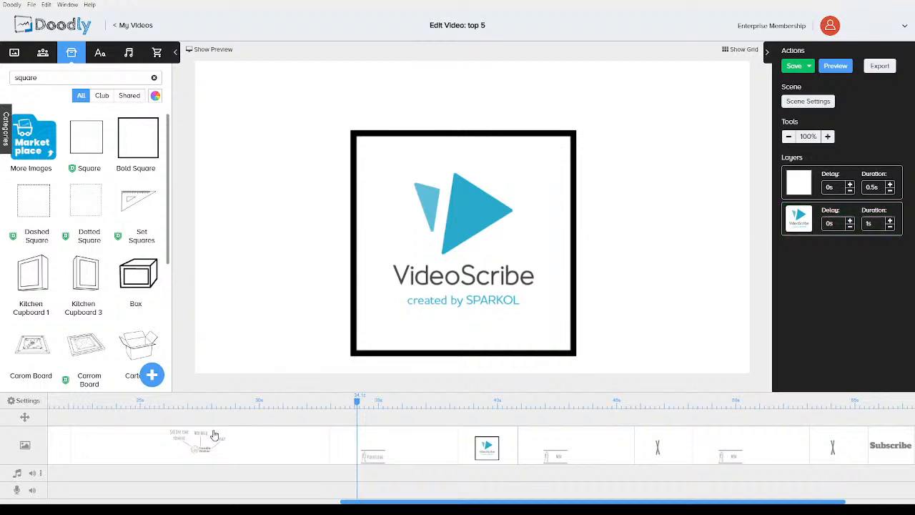
pyautogui.click(224, 450)
pyautogui.click(317, 129)
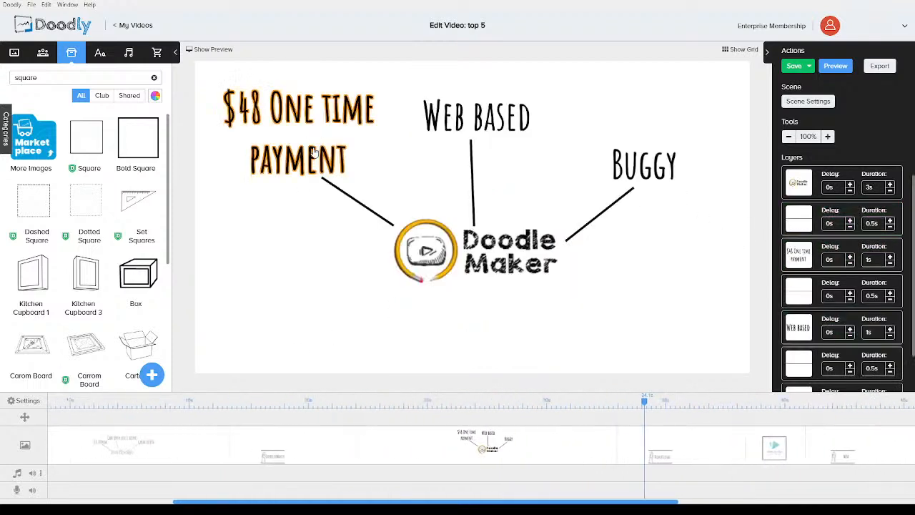
pyautogui.keyDown('shift'); pyautogui.click(360, 204); pyautogui.keyUp('shift')
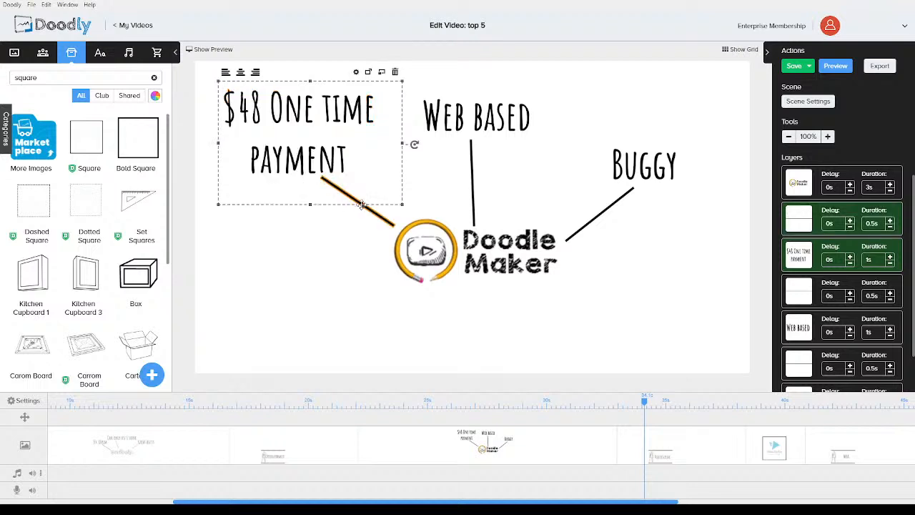
pyautogui.click(763, 460)
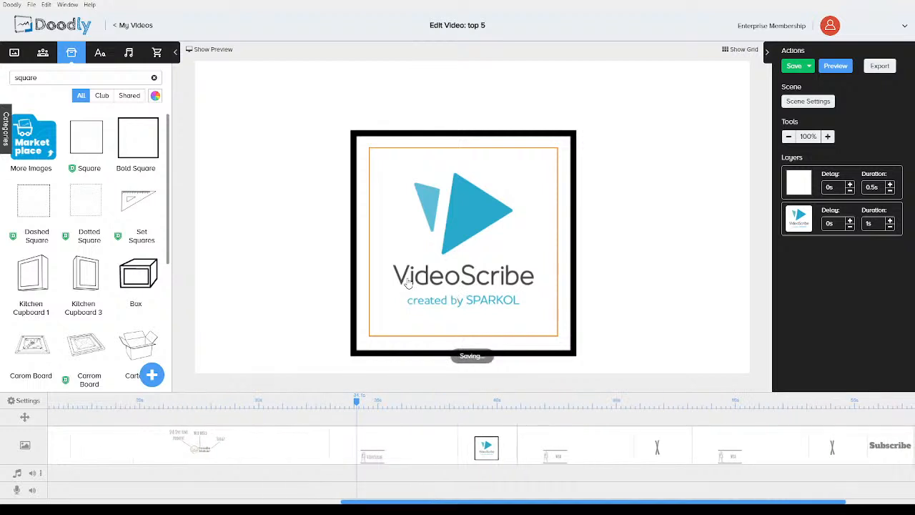
pyautogui.hotkey('ctrl', 'v')
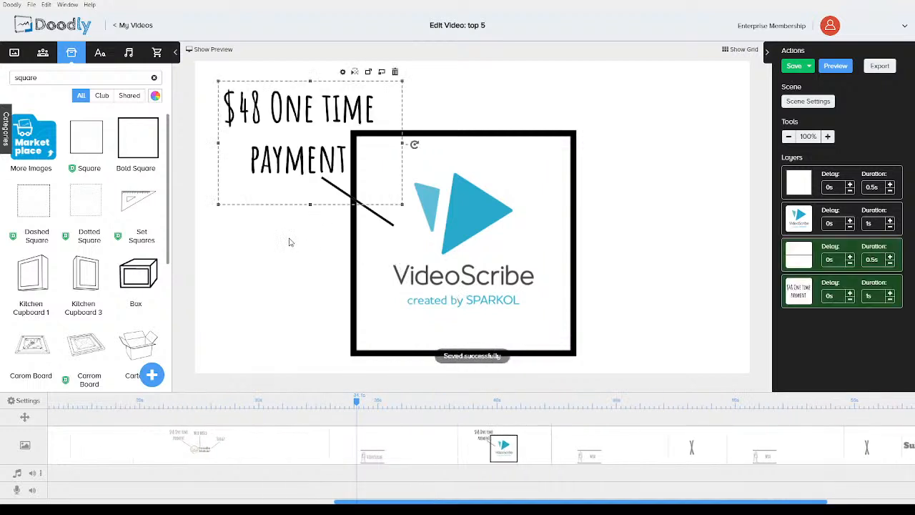
# Move the pasted callout text toward the upper-left corner of the canvas
pyautogui.click(290, 243)
pyautogui.click(286, 159)
pyautogui.moveTo(286, 159); pyautogui.dragTo(271, 142)
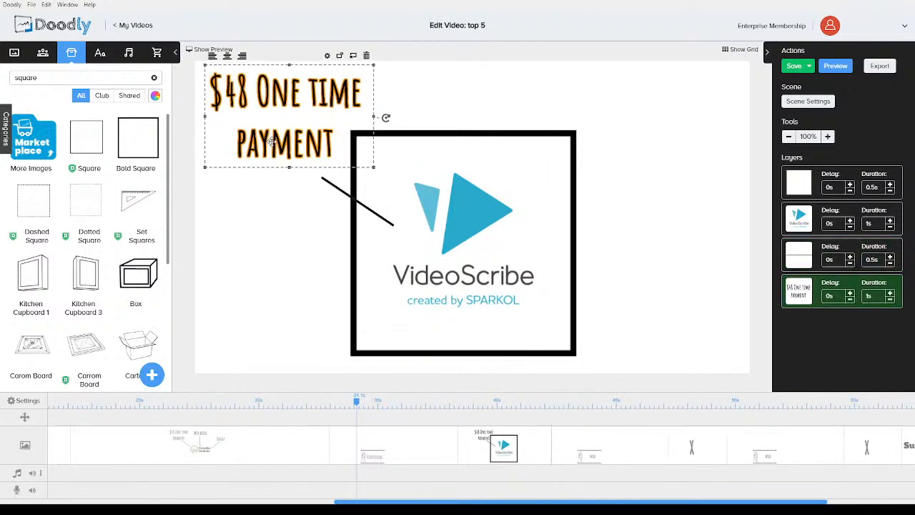
# Change the pasted callout text to £10pcm
pyautogui.doubleClick(283, 157)
pyautogui.moveTo(397, 230); pyautogui.dragTo(302, 193)
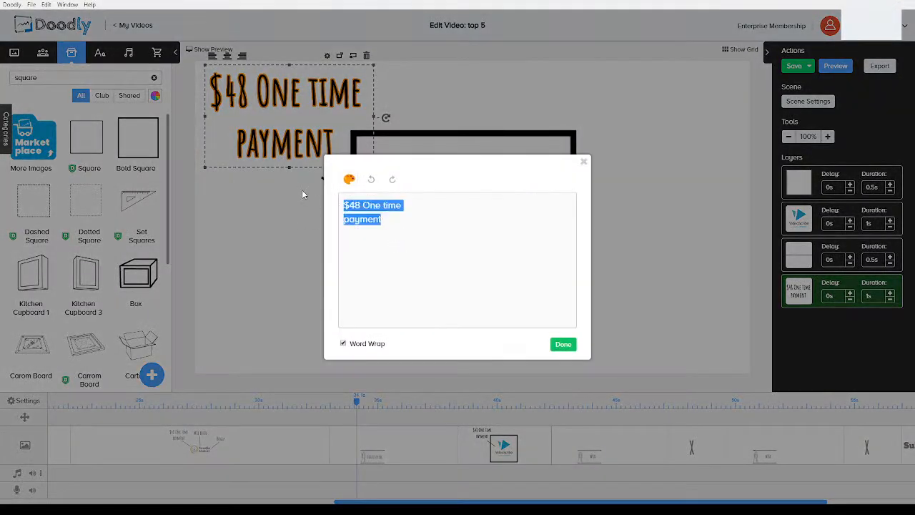
pyautogui.write('£')
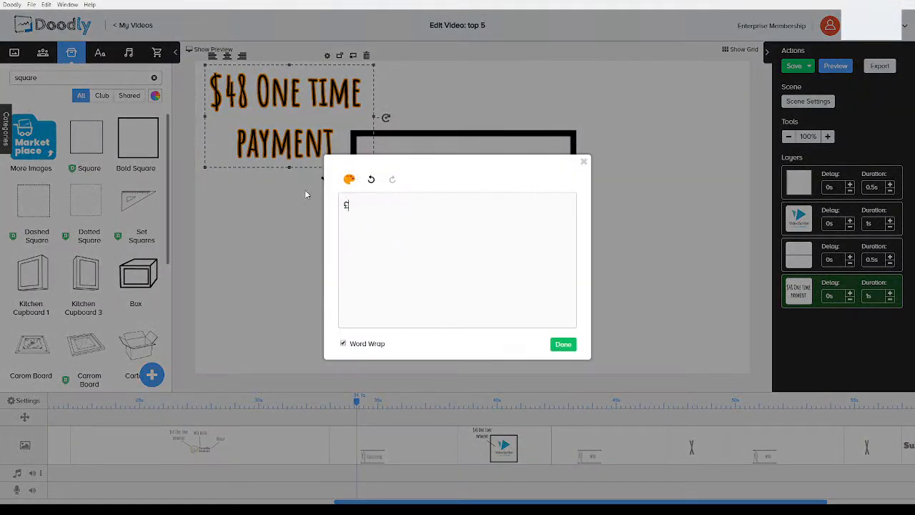
pyautogui.write('10pcm')
pyautogui.click(563, 344)
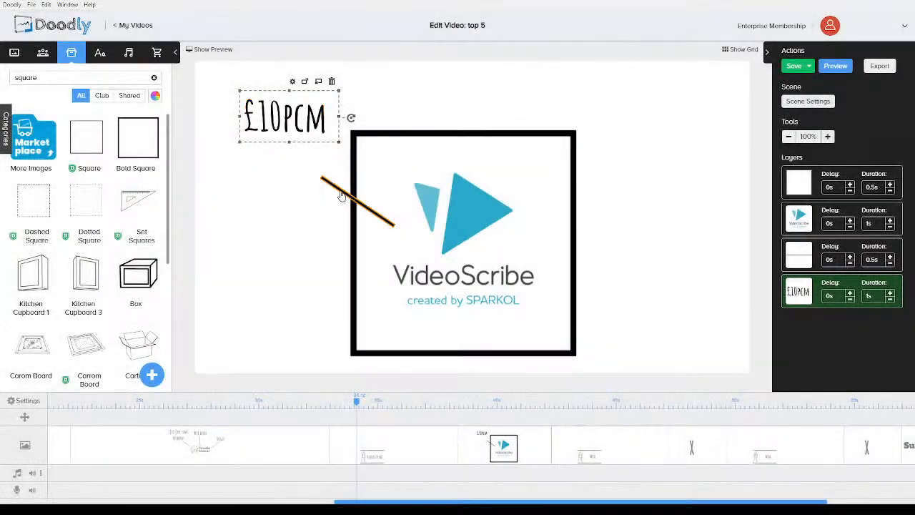
# Reposition the callout line so it runs from £10pcm to the square's edge
pyautogui.moveTo(342, 196); pyautogui.dragTo(315, 176)
pyautogui.moveTo(301, 123); pyautogui.dragTo(284, 107)
pyautogui.moveTo(319, 173); pyautogui.dragTo(304, 142)
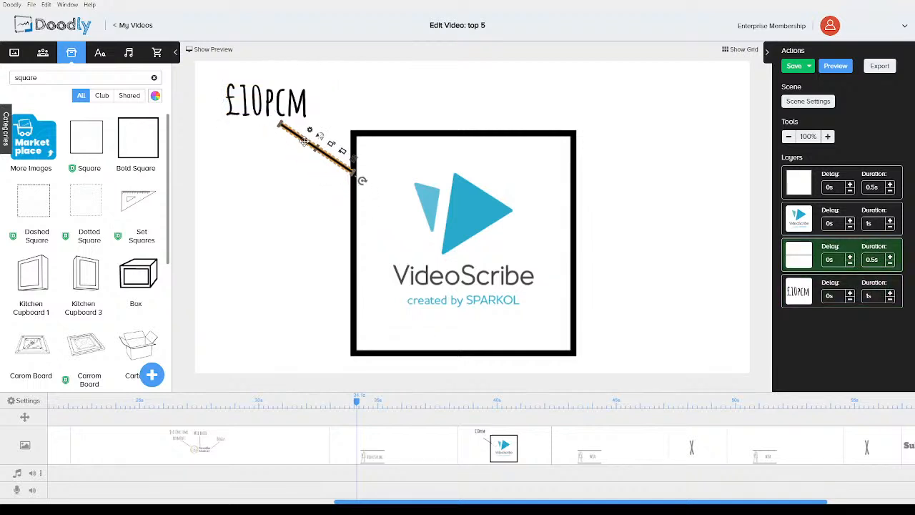
pyautogui.click(298, 173)
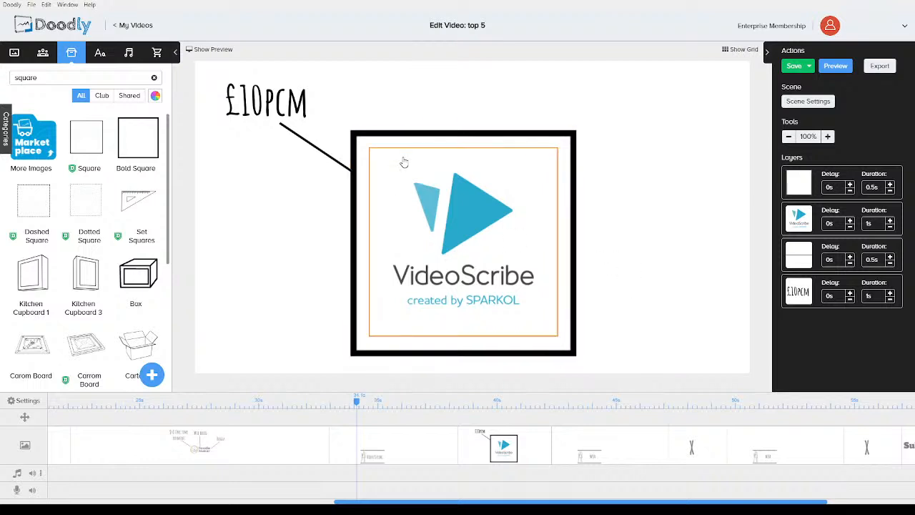
# Paste another copy of the callout and move it to the upper right of the square
pyautogui.hotkey('ctrl', 'v')
pyautogui.moveTo(324, 118); pyautogui.dragTo(634, 130)
pyautogui.click(637, 239)
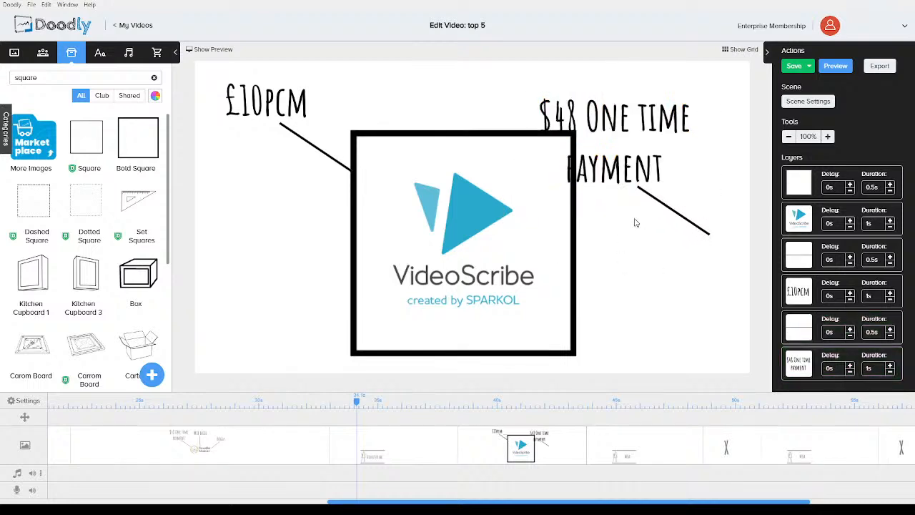
# Change the right callout's text to Zoom 'n' Move and move it higher
pyautogui.doubleClick(625, 169)
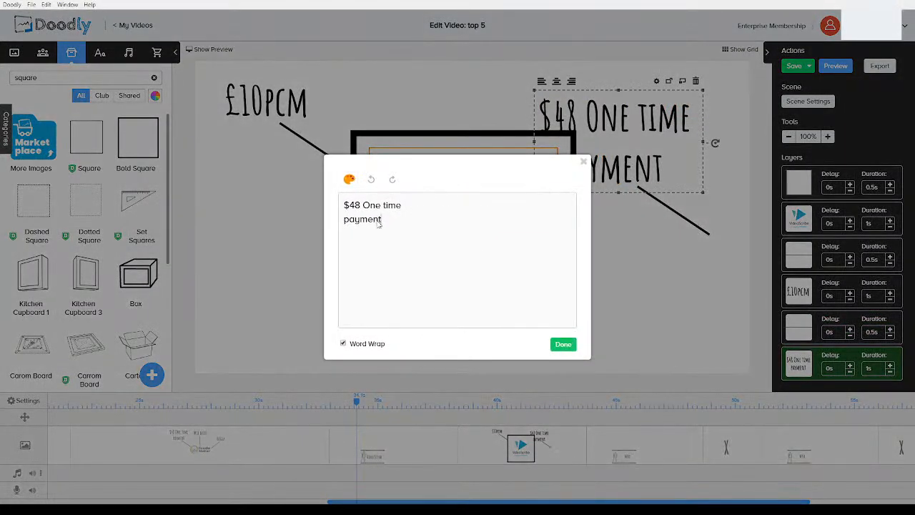
pyautogui.moveTo(395, 226); pyautogui.dragTo(310, 191)
pyautogui.write("Zoom 'n' Move")
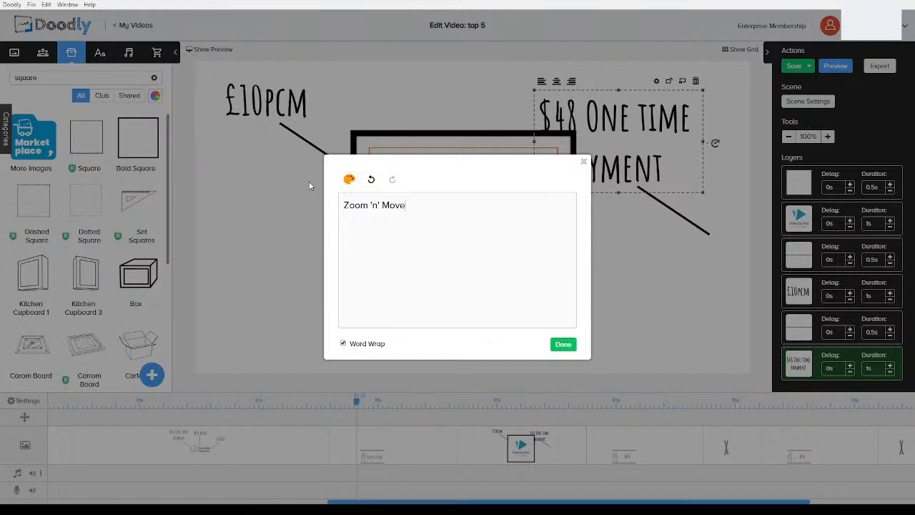
pyautogui.click(562, 345)
pyautogui.moveTo(610, 155); pyautogui.dragTo(663, 138)
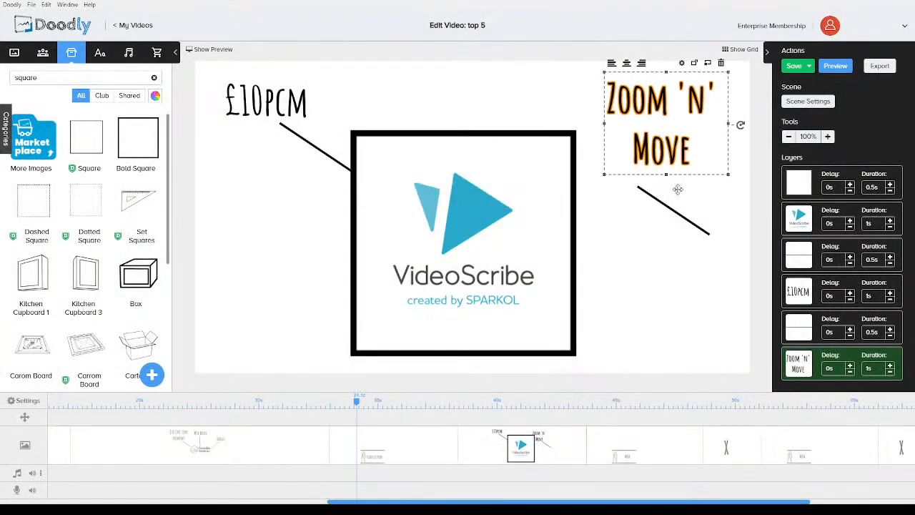
# Reposition the right callout line so it runs from Zoom 'n' Move to the square's upper right edge, nudging the text right
pyautogui.click(689, 224)
pyautogui.moveTo(717, 247); pyautogui.dragTo(586, 153)
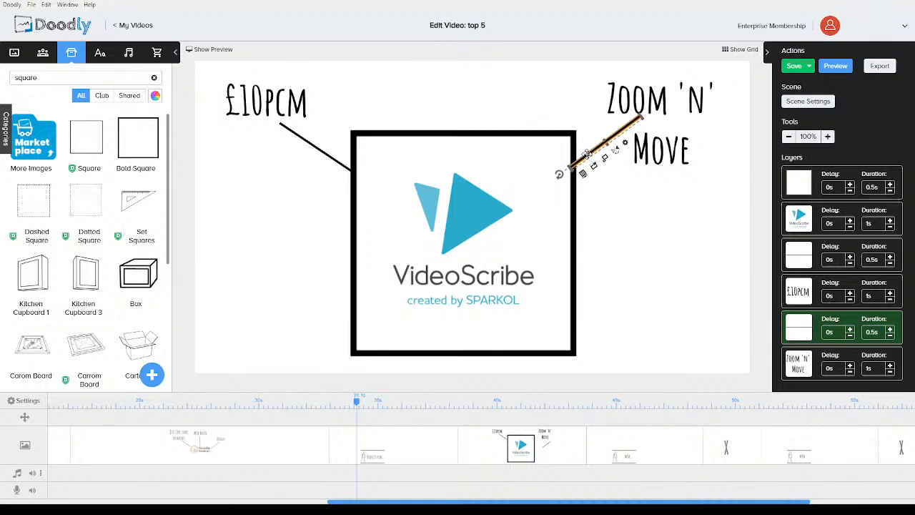
pyautogui.click(637, 101)
pyautogui.moveTo(637, 101); pyautogui.dragTo(653, 98)
pyautogui.click(664, 253)
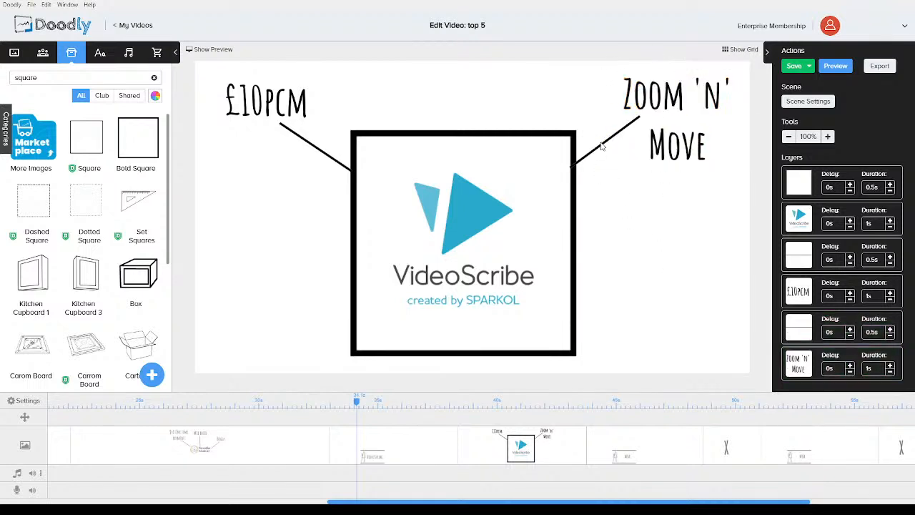
pyautogui.moveTo(604, 147); pyautogui.dragTo(608, 143)
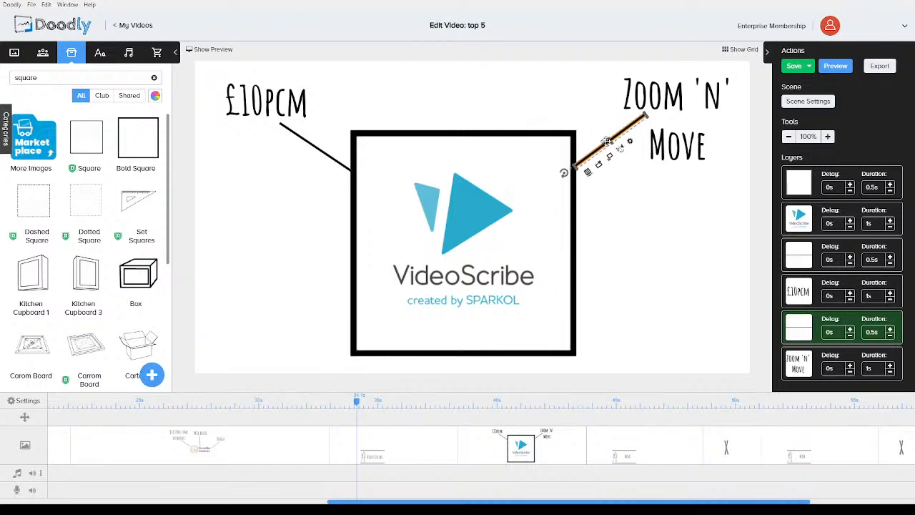
pyautogui.click(635, 245)
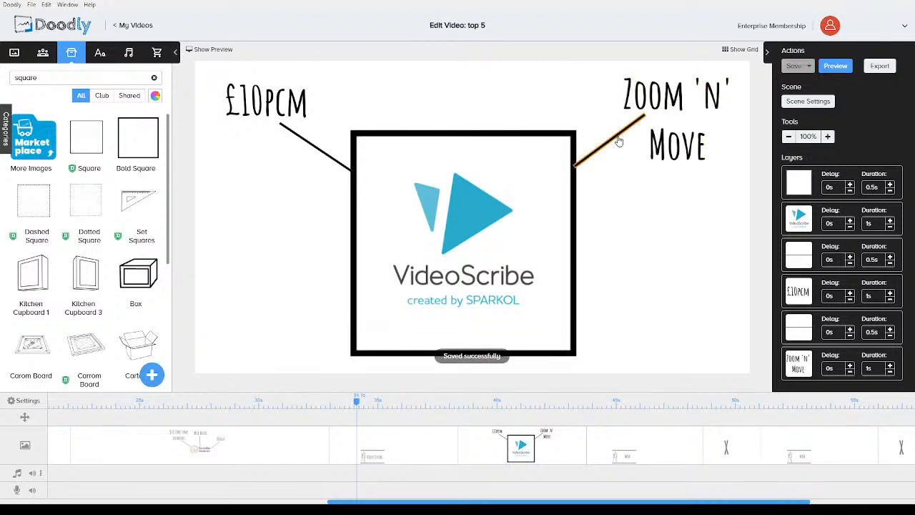
pyautogui.click(616, 136)
pyautogui.click(645, 278)
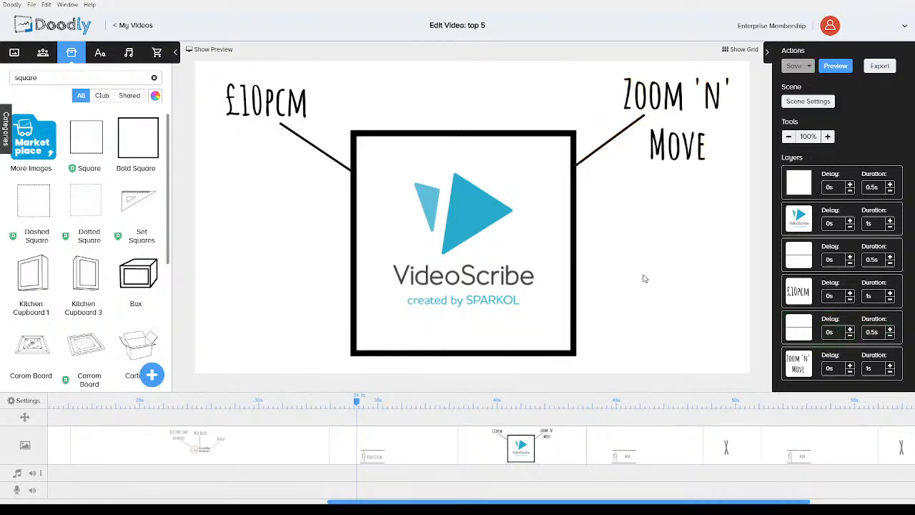
# Paste a third copy of the callout, move it to the lower right, and change its text to Excellent Assets
pyautogui.hotkey('ctrl', 'v')
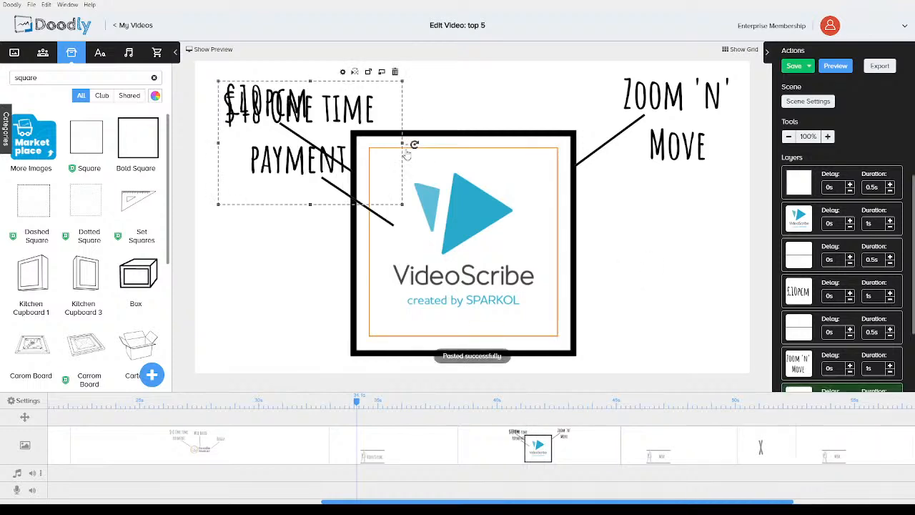
pyautogui.moveTo(311, 159); pyautogui.dragTo(633, 283)
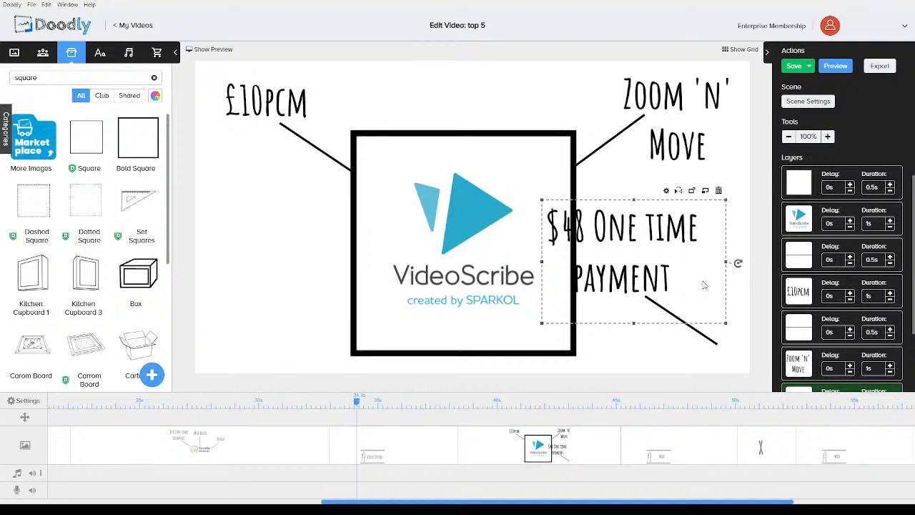
pyautogui.click(728, 290)
pyautogui.doubleClick(665, 277)
pyautogui.moveTo(402, 205); pyautogui.dragTo(311, 188)
pyautogui.press('Delete')
pyautogui.press('Delete')
pyautogui.press('Delete')
pyautogui.press('Delete')
pyautogui.press('Delete')
pyautogui.press('Delete')
pyautogui.press('Delete')
pyautogui.press('Delete')
pyautogui.press('Delete')
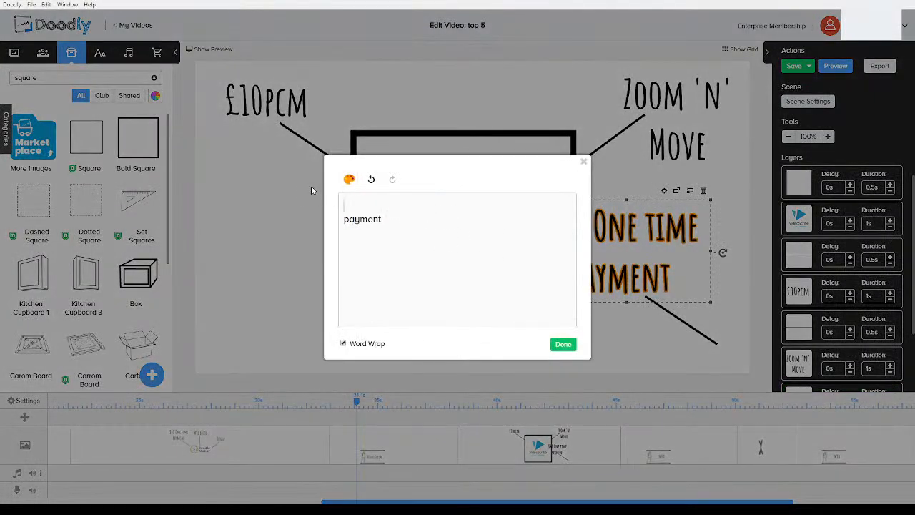
pyautogui.write('Excellent Assets')
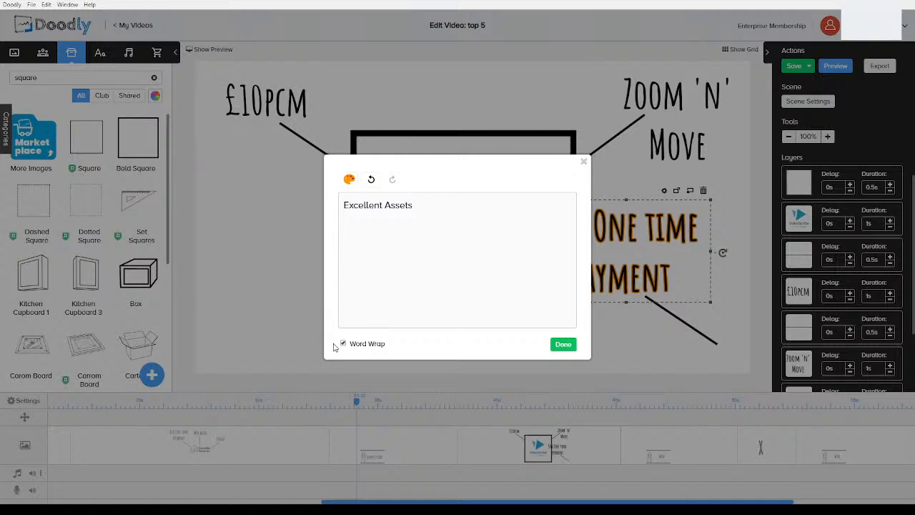
pyautogui.click(563, 343)
# Move the Excellent Assets text below the square and shift the square with its logo upward
pyautogui.moveTo(613, 259); pyautogui.dragTo(471, 368)
pyautogui.click(486, 287)
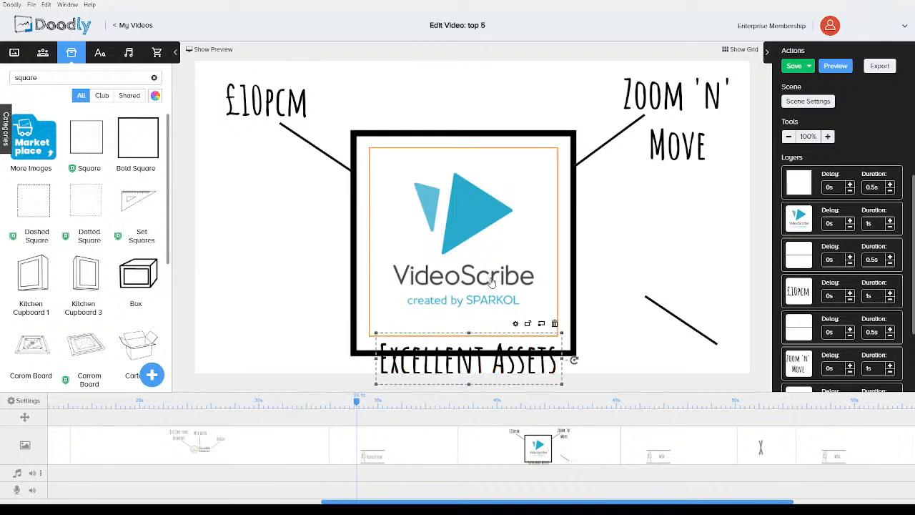
pyautogui.keyDown('shift'); pyautogui.click(578, 277); pyautogui.keyUp('shift')
pyautogui.moveTo(527, 233); pyautogui.dragTo(525, 188)
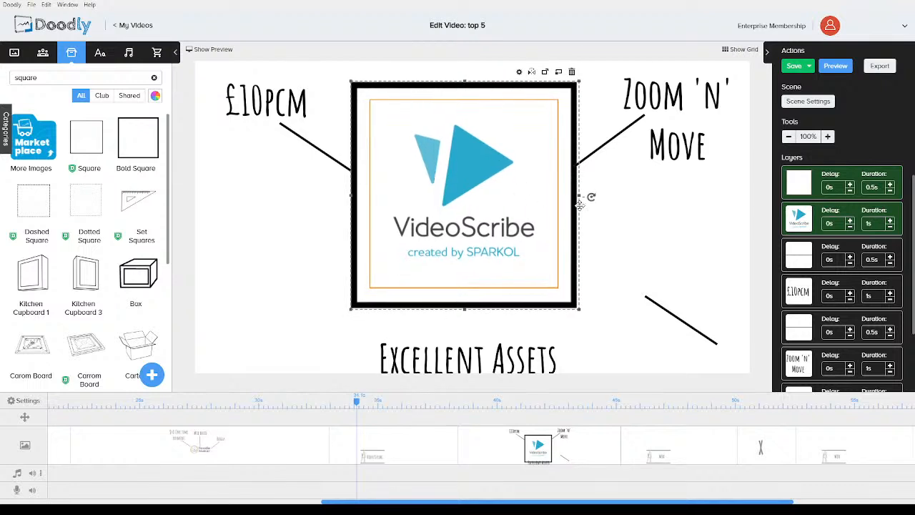
pyautogui.click(616, 222)
# Rotate the third callout line vertical and place it between the square and the Excellent Assets text
pyautogui.moveTo(663, 315); pyautogui.dragTo(644, 330)
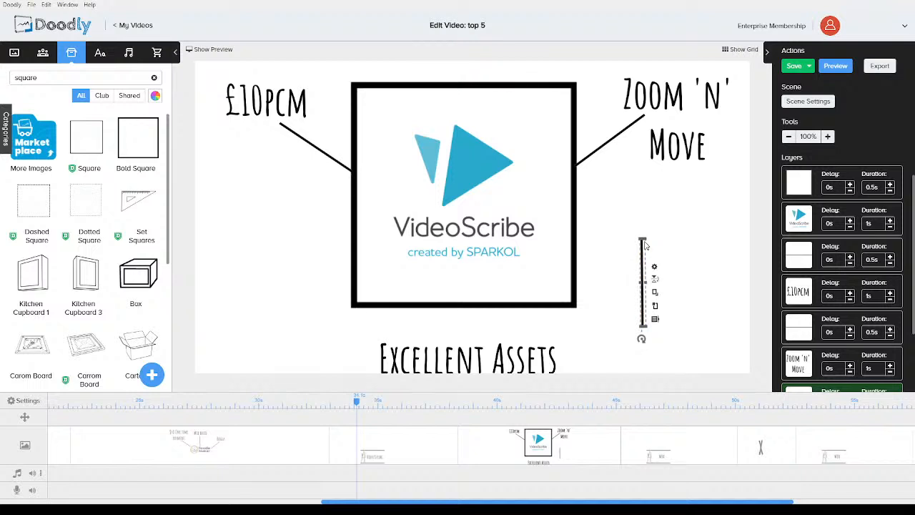
pyautogui.moveTo(643, 244); pyautogui.dragTo(461, 294)
pyautogui.click(324, 327)
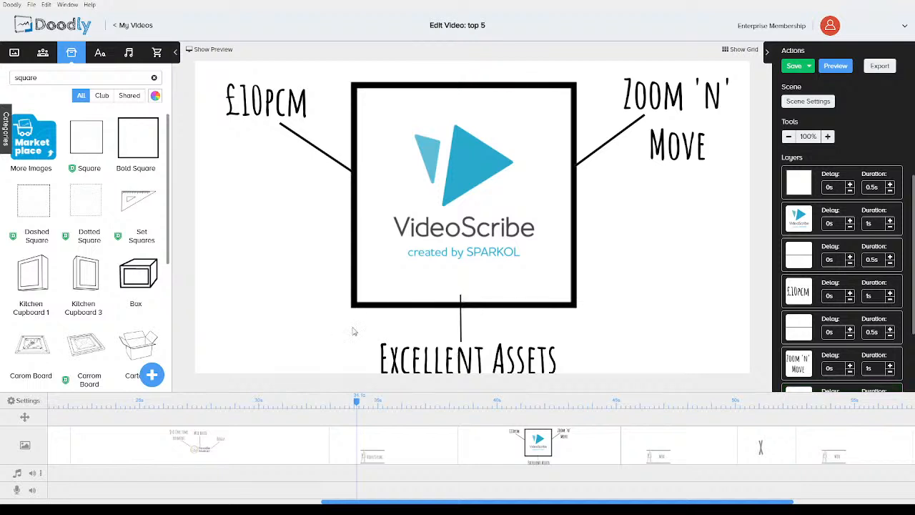
pyautogui.click(461, 335)
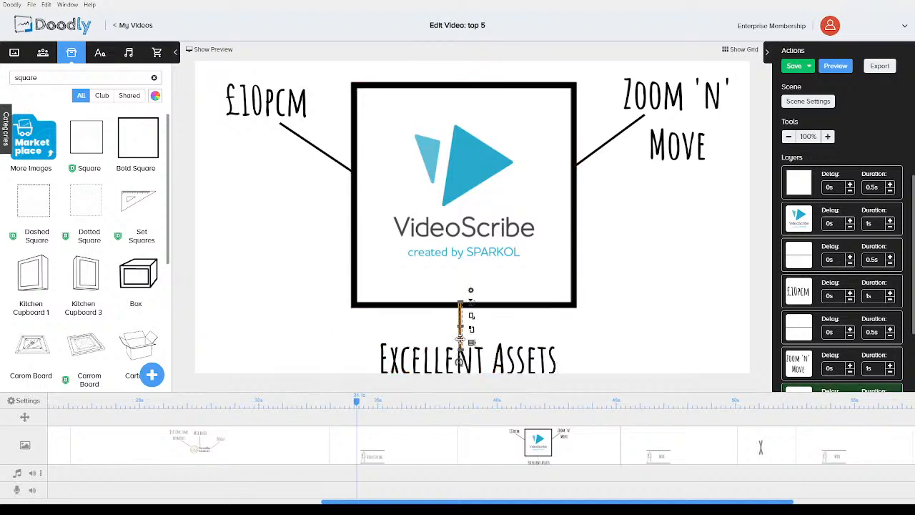
pyautogui.click(317, 332)
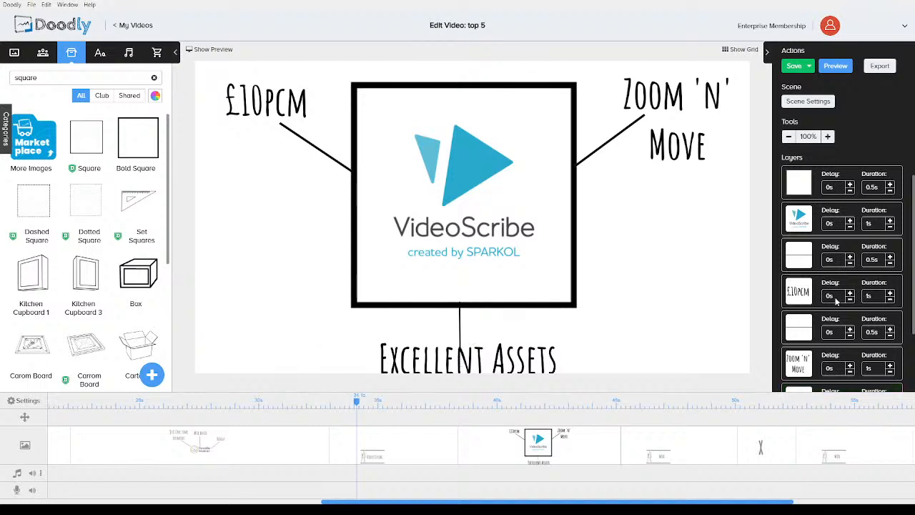
# Set this scene's extra time at the end to 3s in Scene Settings and apply
pyautogui.scroll(-2, 838, 301)
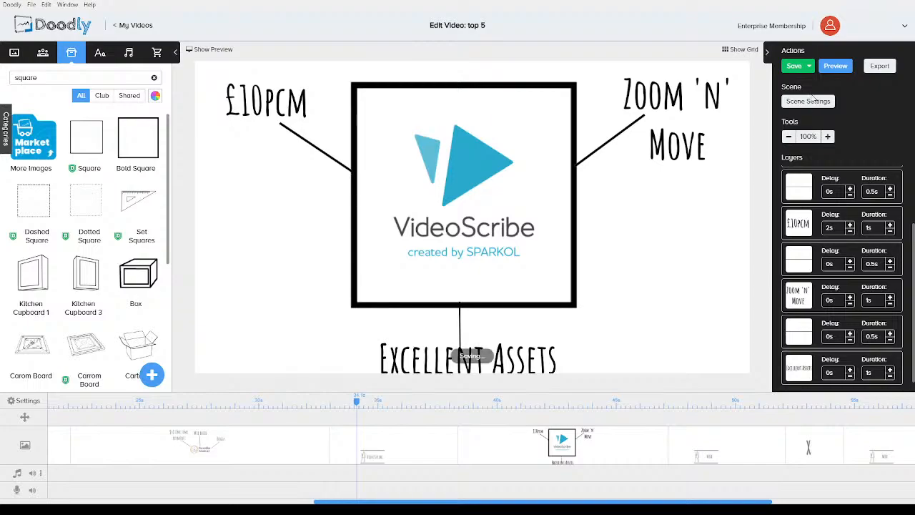
pyautogui.click(808, 100)
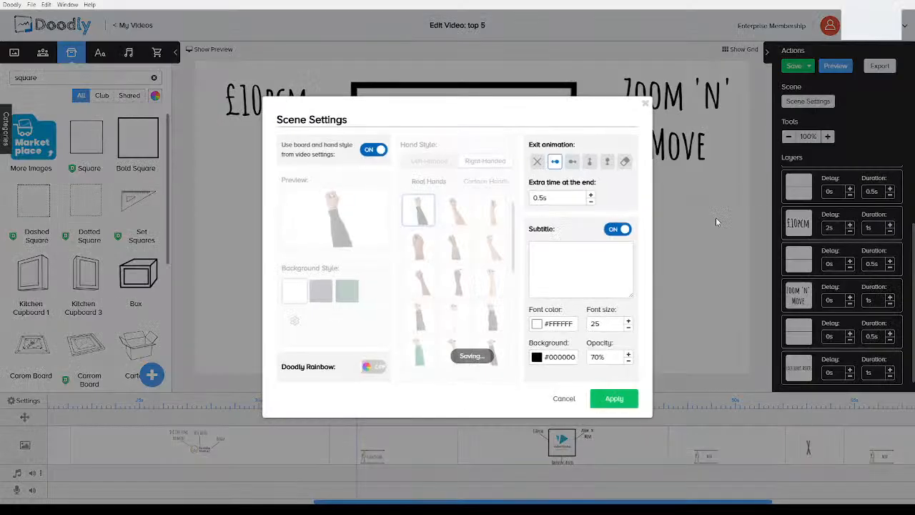
pyautogui.click(591, 195)
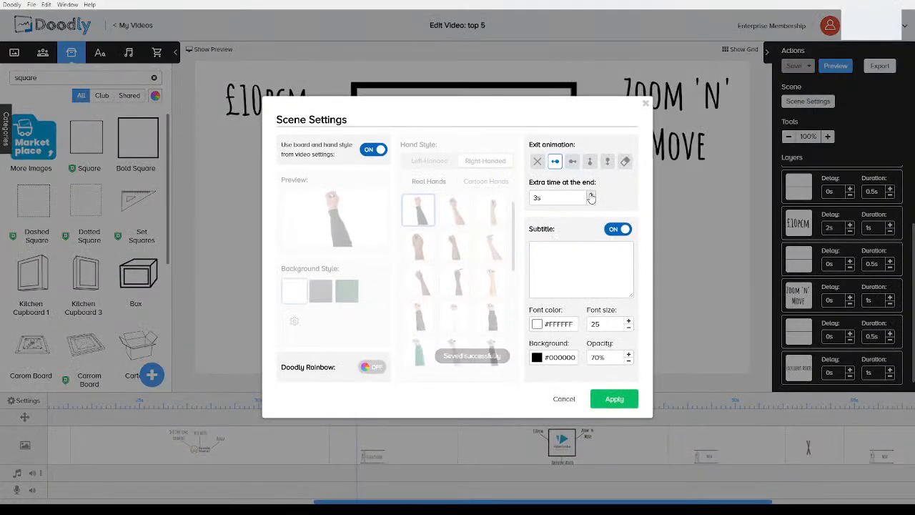
pyautogui.click(616, 400)
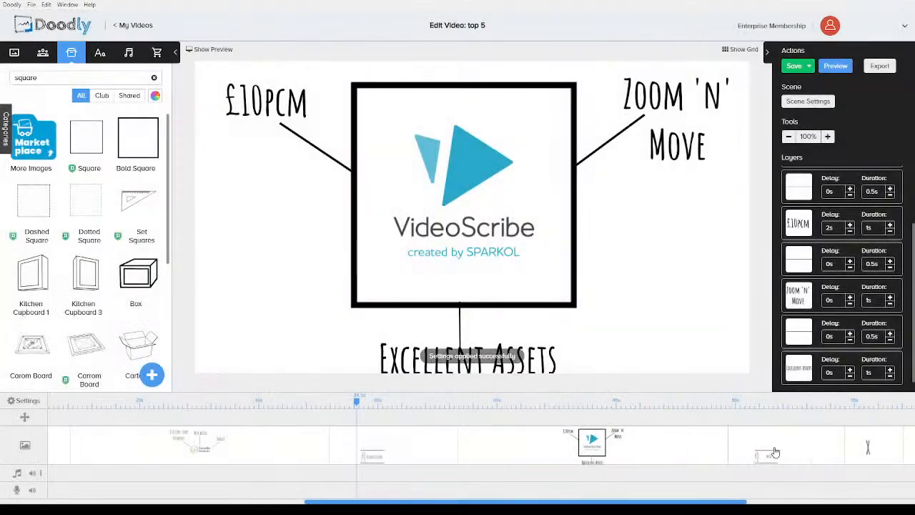
# Open the next item scene and change its number to #2 and its title to RenderForest
pyautogui.click(764, 453)
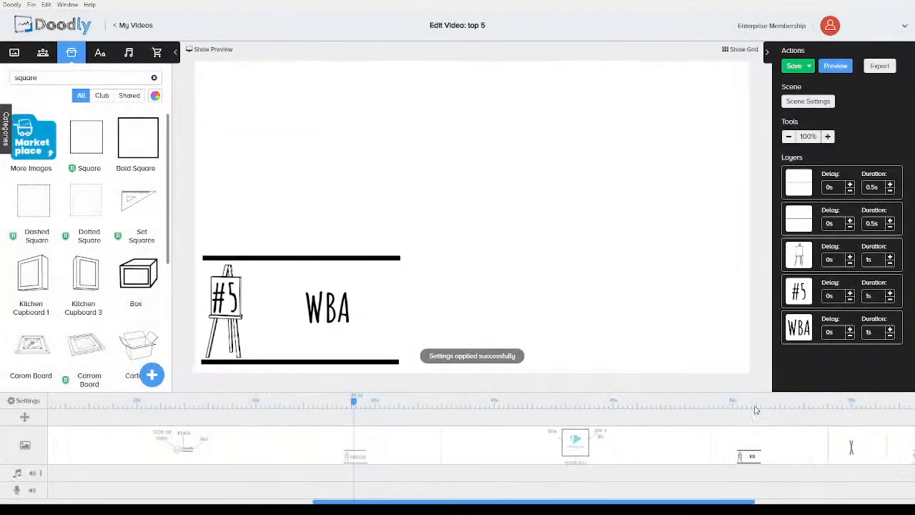
pyautogui.doubleClick(224, 296)
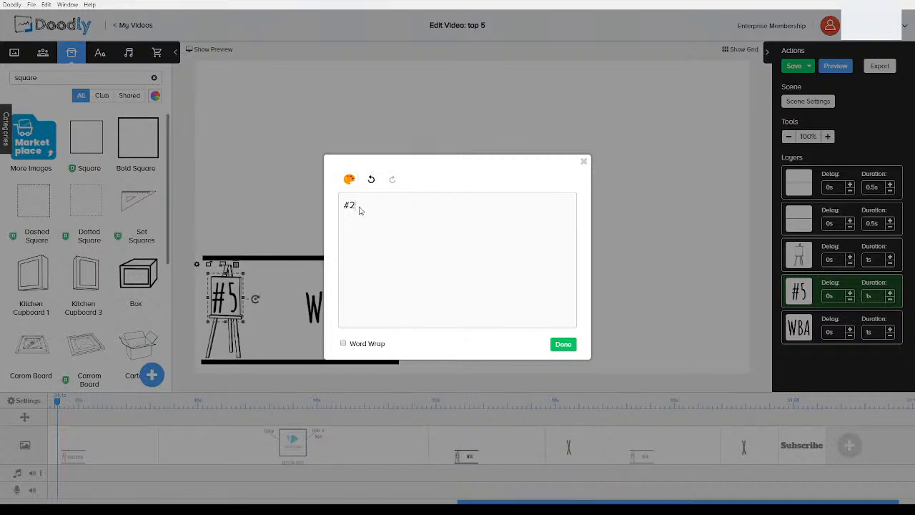
pyautogui.click(563, 344)
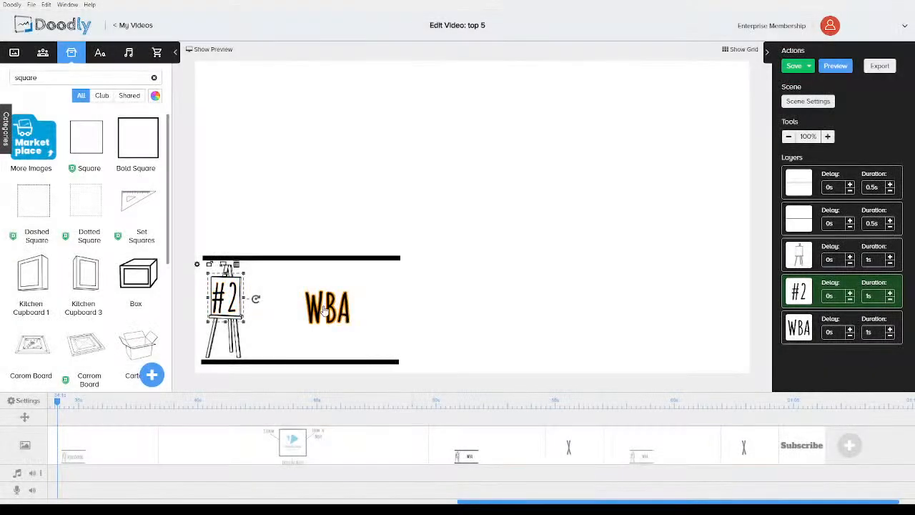
pyautogui.click(325, 307)
pyautogui.doubleClick(326, 307)
pyautogui.moveTo(396, 208); pyautogui.dragTo(312, 204)
pyautogui.write('RenderF')
pyautogui.write('orest')
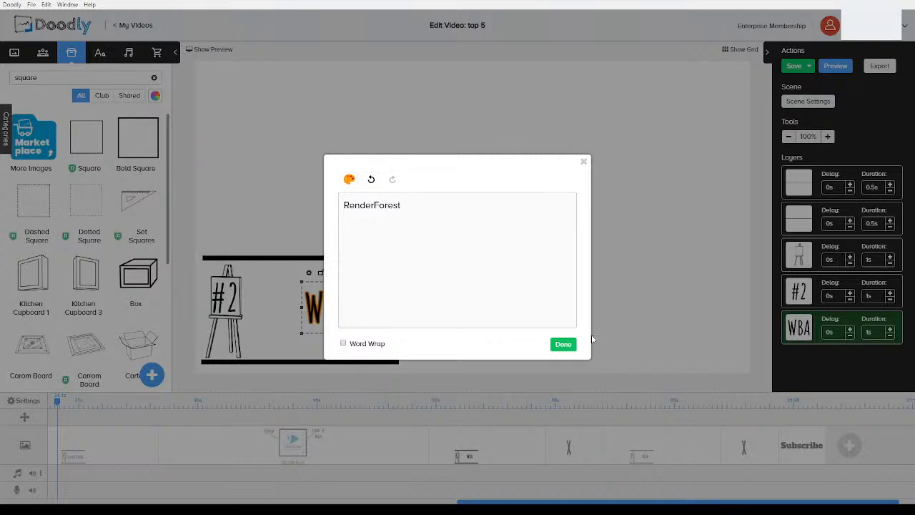
pyautogui.click(563, 346)
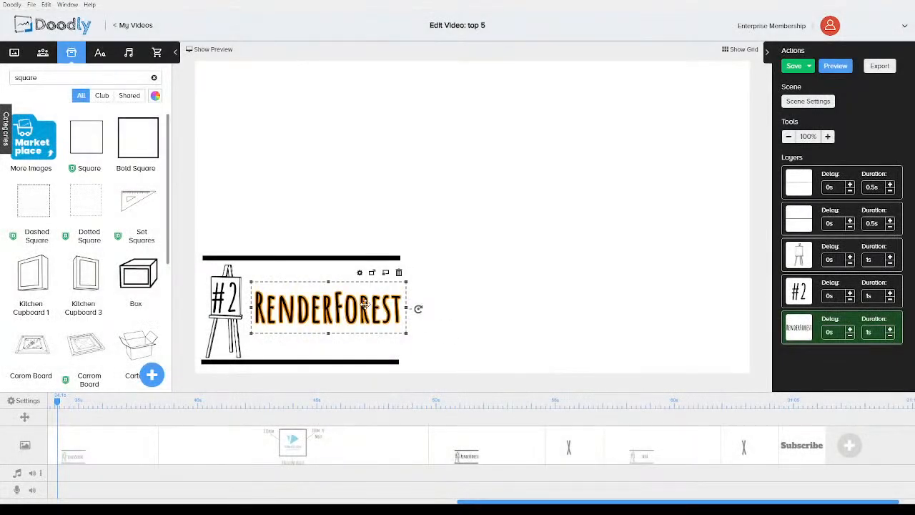
# Increase the RenderForest scene's extra time at the end and apply the scene settings
pyautogui.click(481, 302)
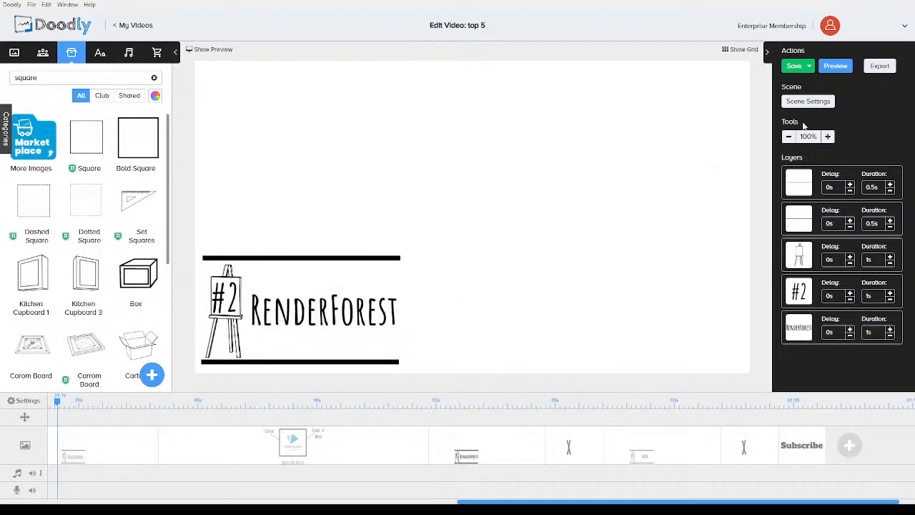
pyautogui.click(814, 101)
pyautogui.click(593, 197)
pyautogui.click(616, 400)
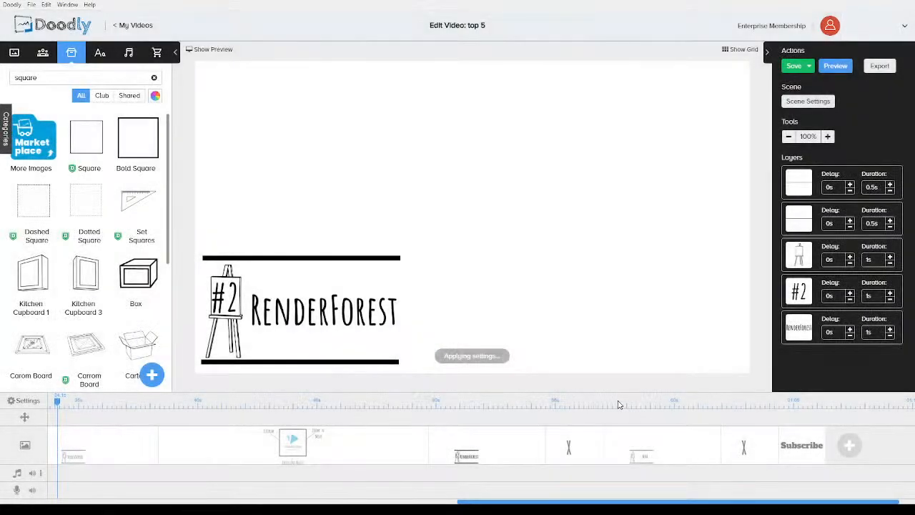
# Open the following transition scene and delete its X drawing
pyautogui.click(582, 446)
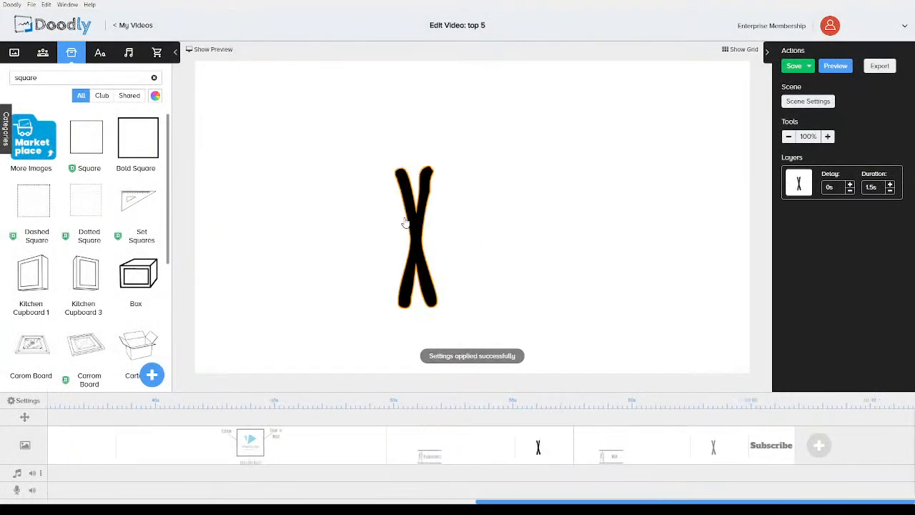
pyautogui.click(406, 218)
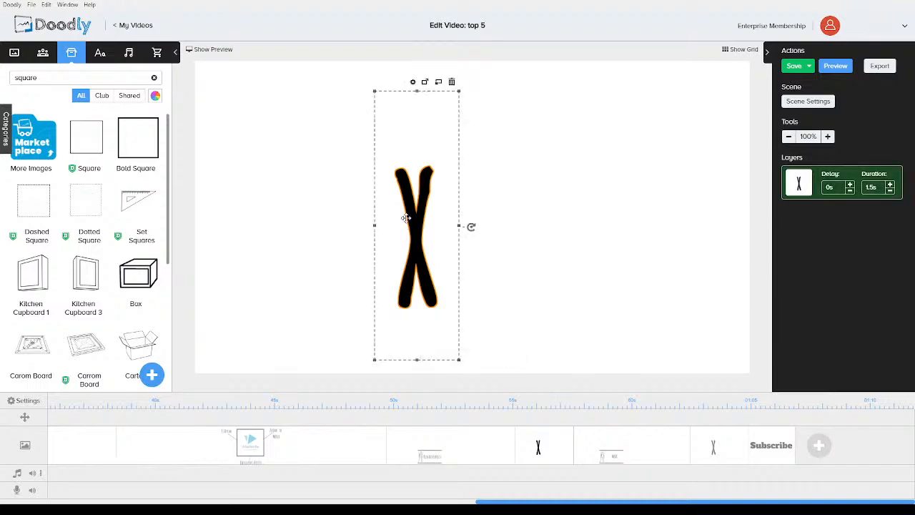
pyautogui.press('Delete')
pyautogui.click(477, 280)
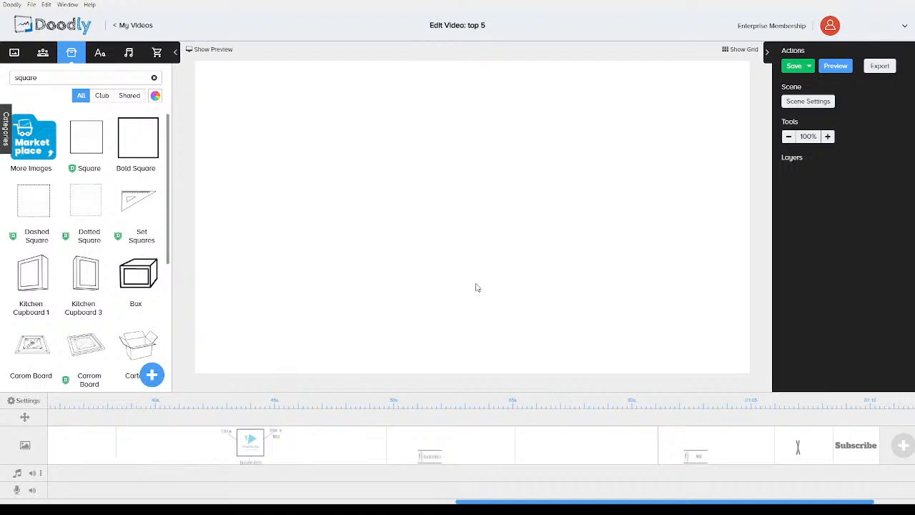
# Search images for rend and place the renderforest-logo2 image in the centre of the empty scene
pyautogui.tripleClick(80, 82)
pyautogui.write('rende')
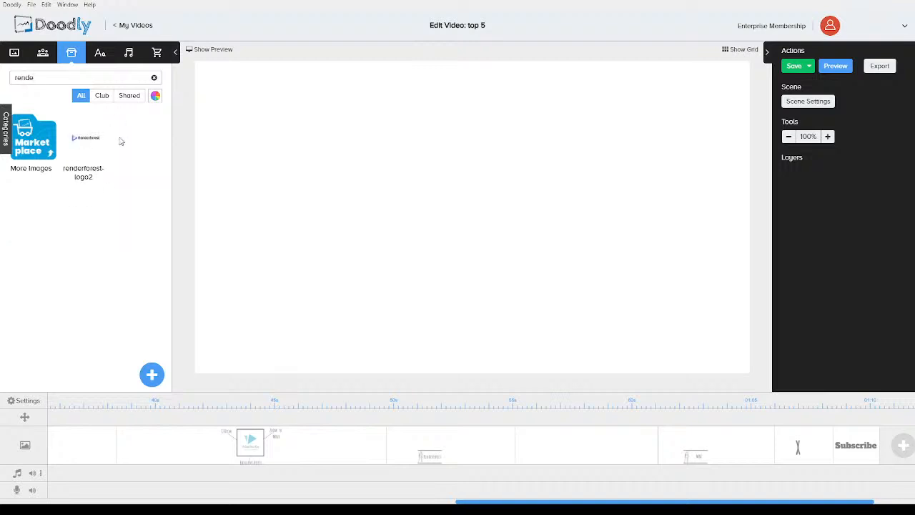
pyautogui.moveTo(86, 143); pyautogui.dragTo(479, 243)
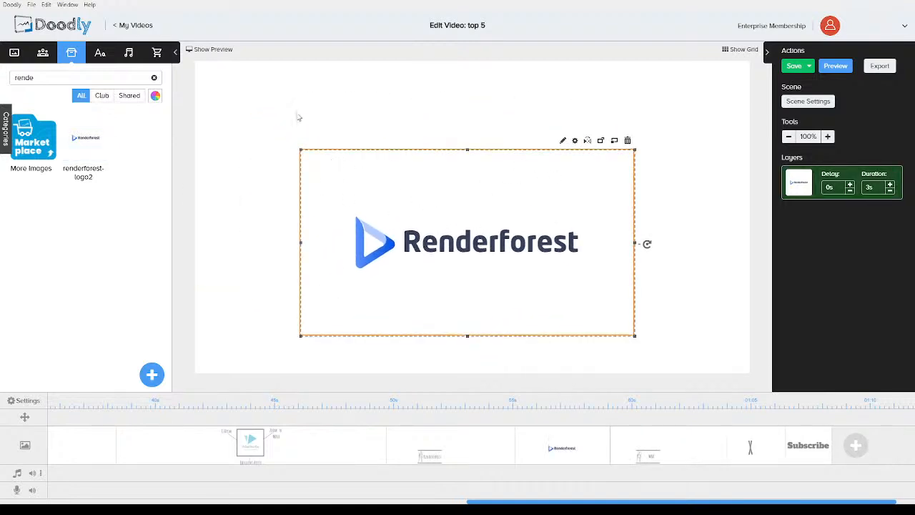
pyautogui.click(257, 169)
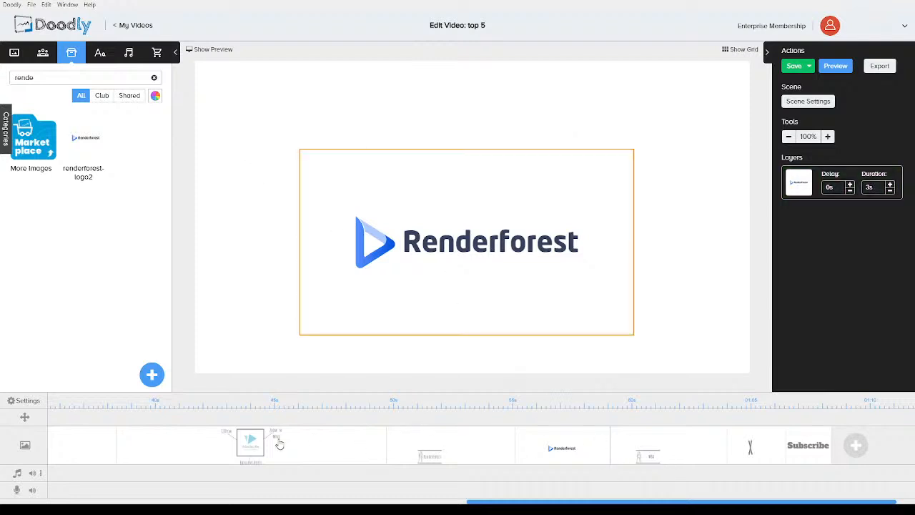
# Review the VideoScribe scene's callouts, then return to the Renderforest logo scene
pyautogui.click(279, 445)
pyautogui.click(270, 120)
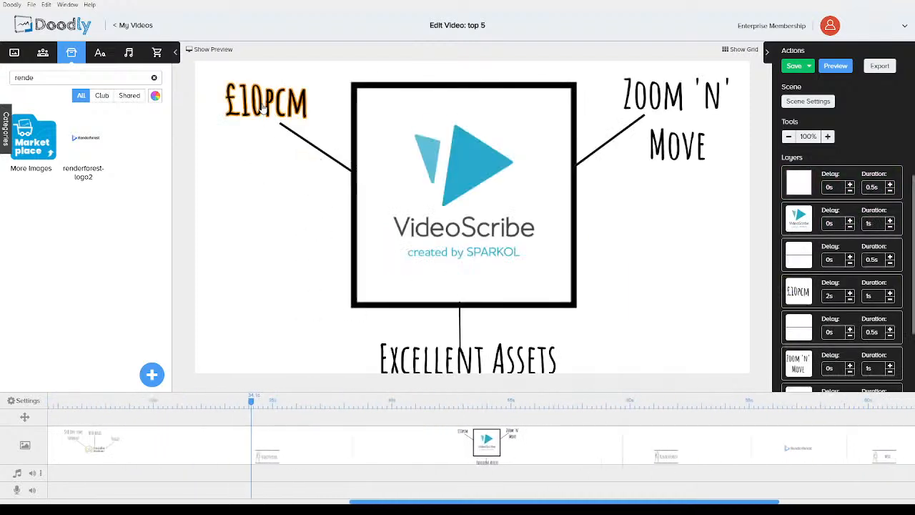
pyautogui.keyDown('shift'); pyautogui.click(319, 150); pyautogui.keyUp('shift')
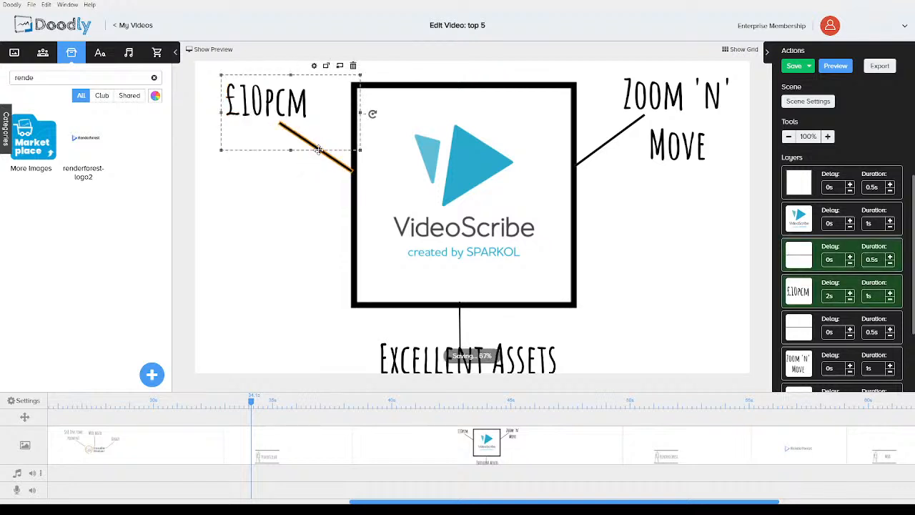
pyautogui.click(795, 448)
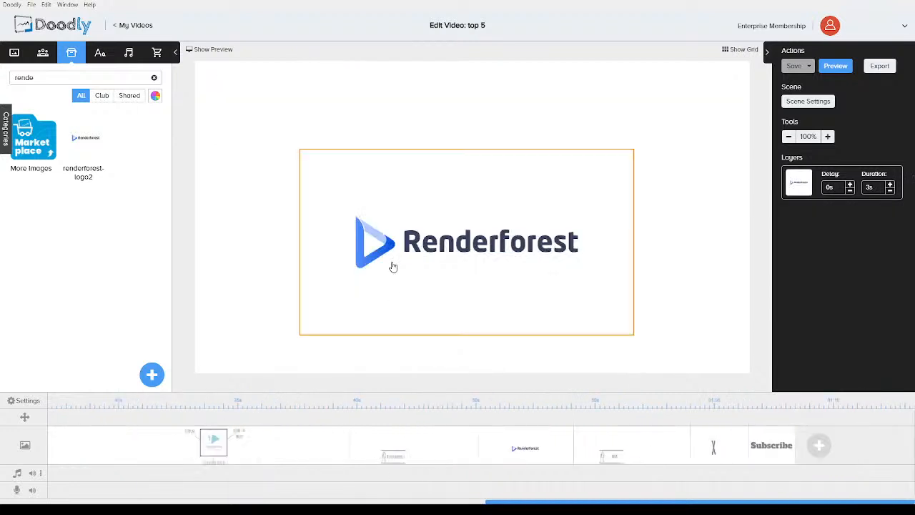
# Paste the copied price callout into the Renderforest scene and change its text to $8pcm
pyautogui.hotkey('ctrl', 'v')
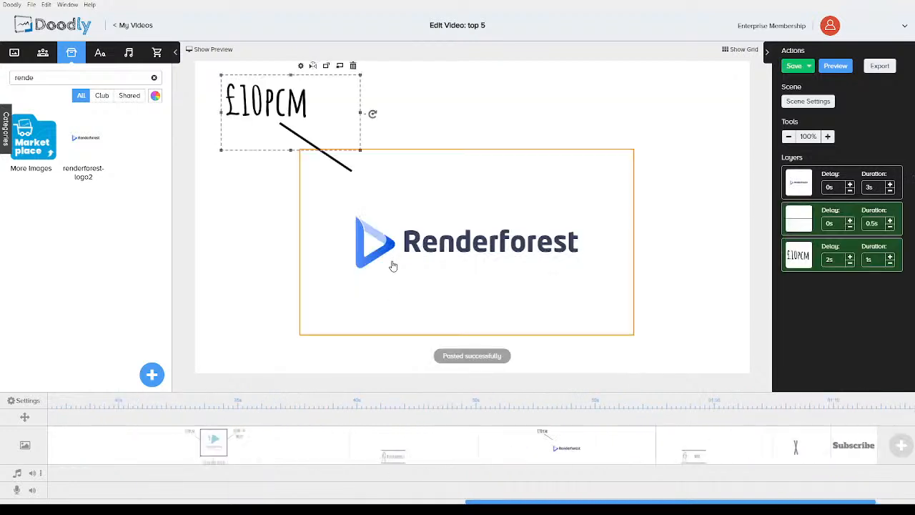
pyautogui.doubleClick(283, 102)
pyautogui.moveTo(387, 206); pyautogui.dragTo(309, 203)
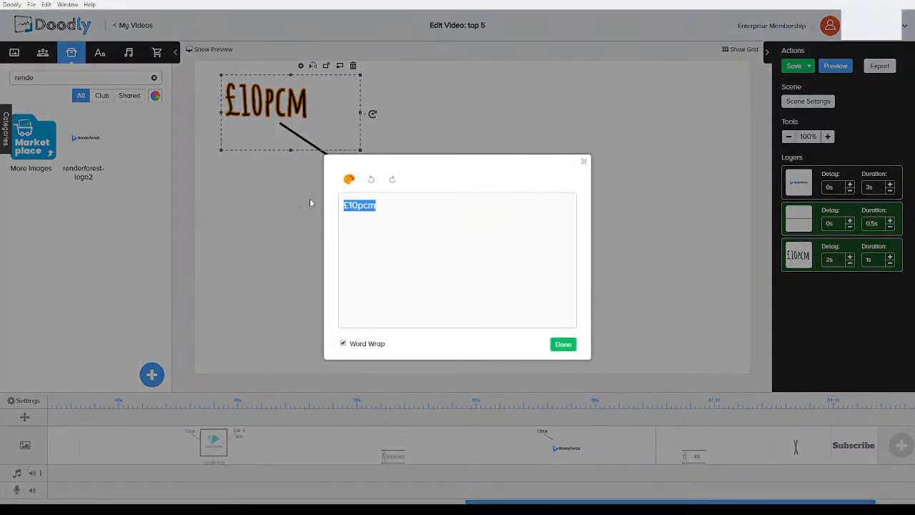
pyautogui.write('$8pcm')
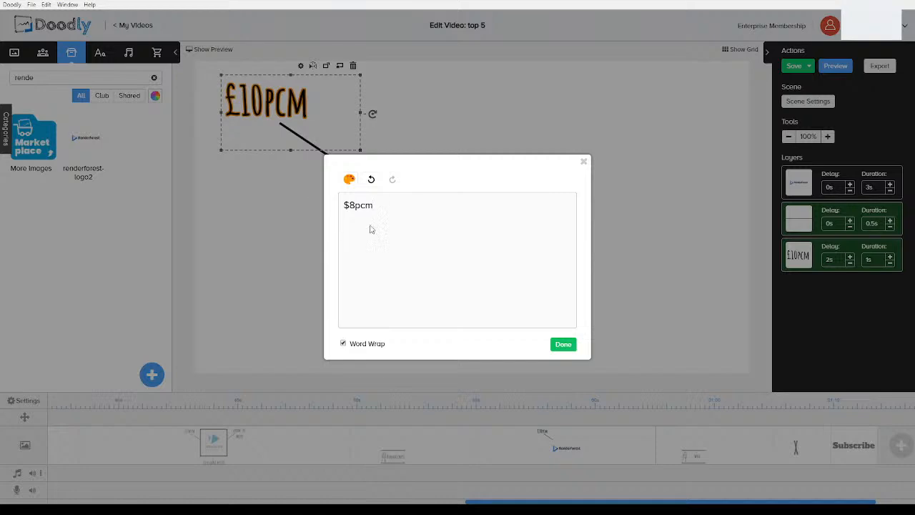
pyautogui.click(563, 344)
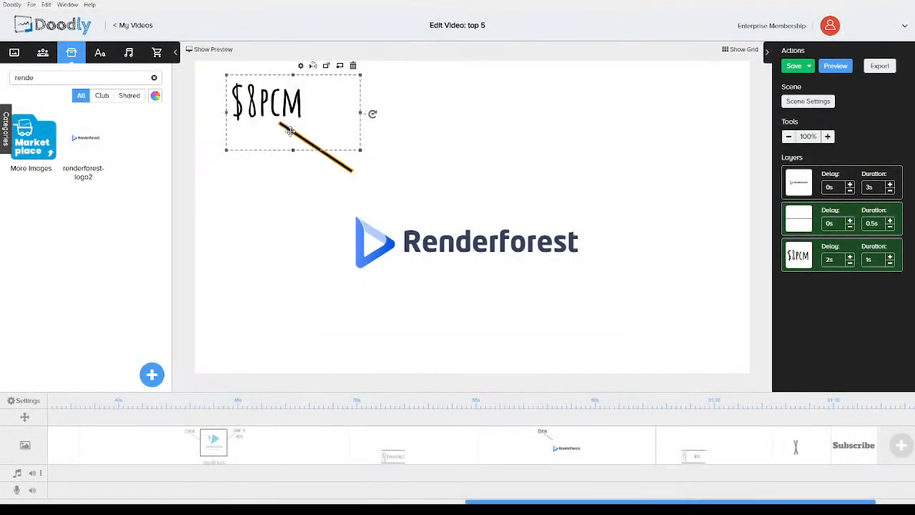
# Extend the $8pcm callout's pointer line so it reaches the Renderforest logo
pyautogui.click(453, 131)
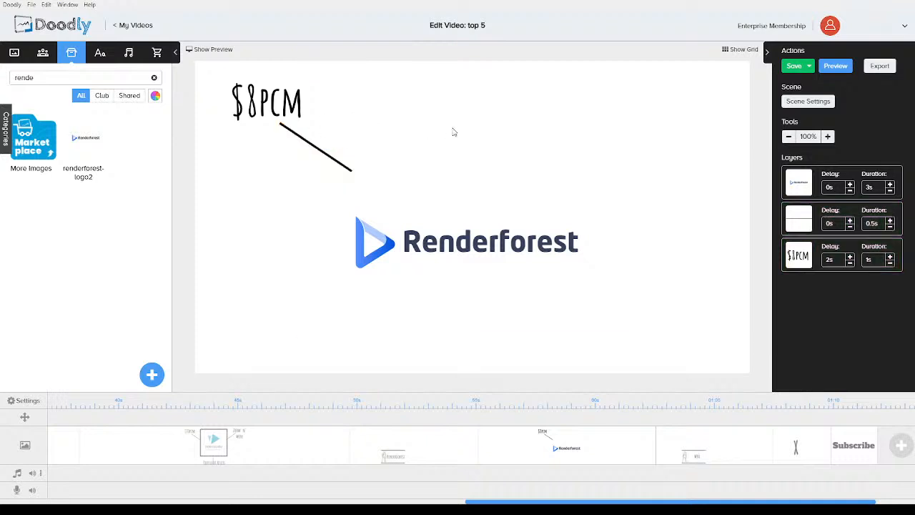
pyautogui.click(797, 220)
pyautogui.moveTo(357, 176); pyautogui.dragTo(413, 215)
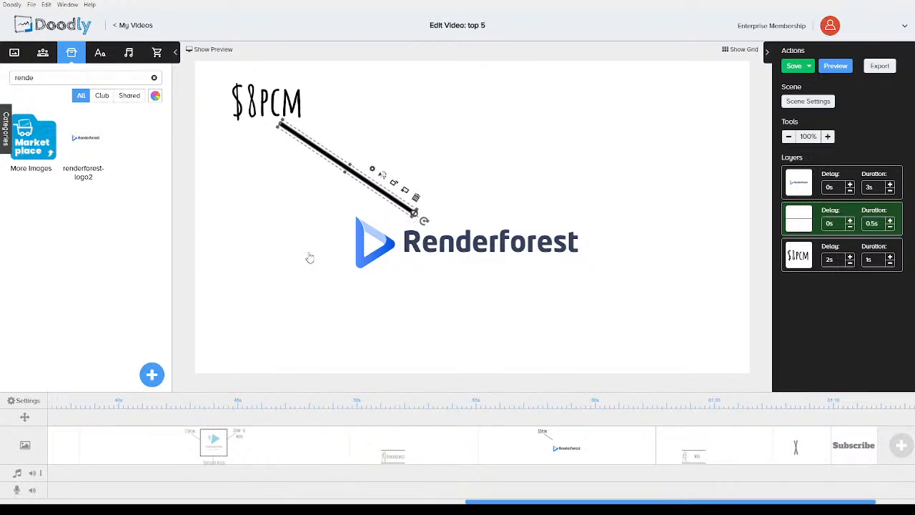
pyautogui.click(251, 307)
# Duplicate the $8pcm text and line together and place the copy to the right
pyautogui.click(268, 102)
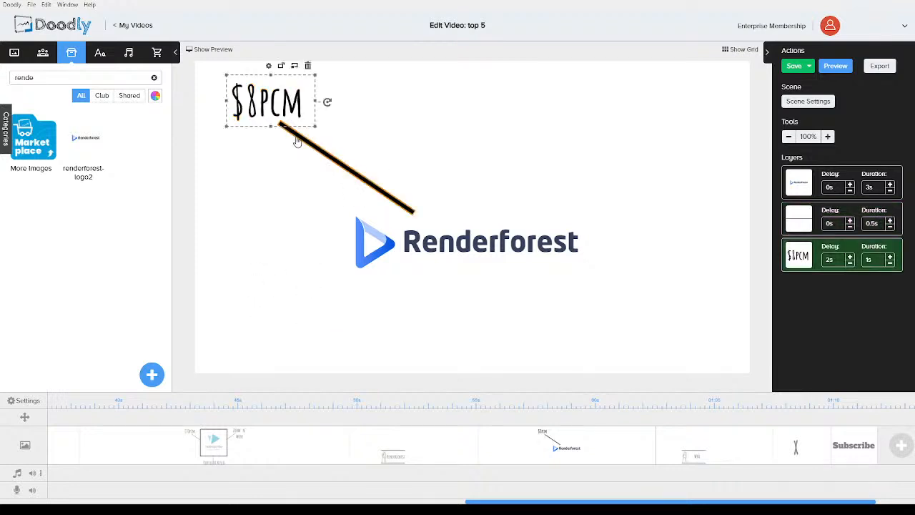
pyautogui.keyDown('shift'); pyautogui.click(301, 139); pyautogui.keyUp('shift')
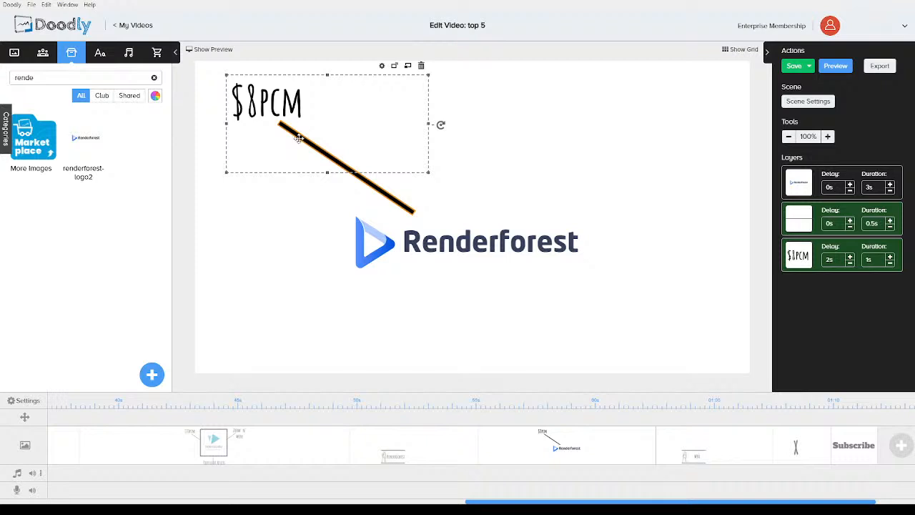
pyautogui.hotkey('ctrl', 'c')
pyautogui.hotkey('ctrl', 'v')
pyautogui.moveTo(277, 102); pyautogui.dragTo(412, 104)
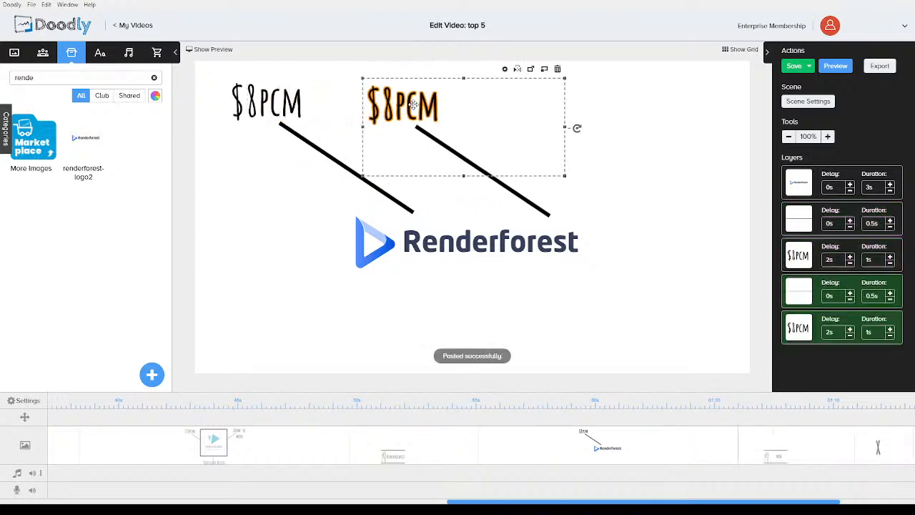
pyautogui.click(245, 229)
# Change the copied callout's text to Lots of variety & features, then enlarge and reposition it
pyautogui.doubleClick(422, 105)
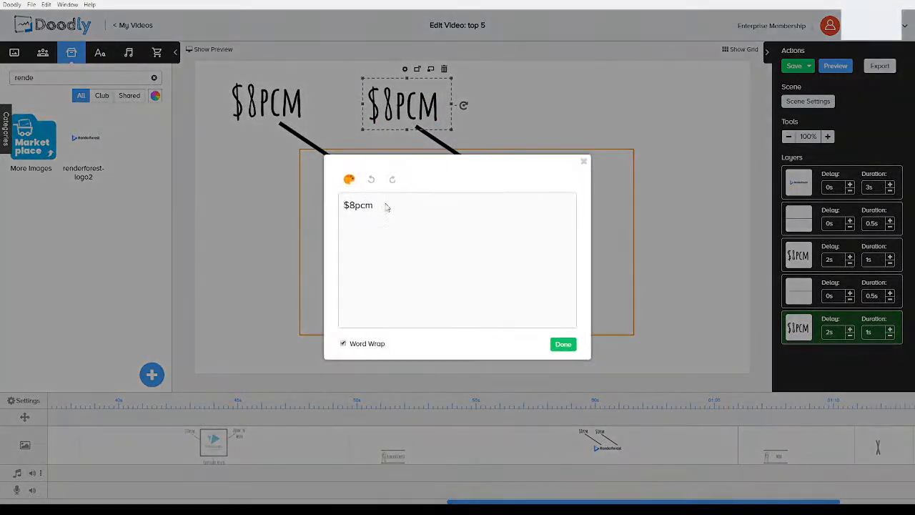
pyautogui.moveTo(386, 206); pyautogui.dragTo(268, 194)
pyautogui.write('Loto')
pyautogui.press('BackSpace')
pyautogui.write('s of variety &')
pyautogui.press('BackSpace')
pyautogui.write('& ')
pyautogui.write('features')
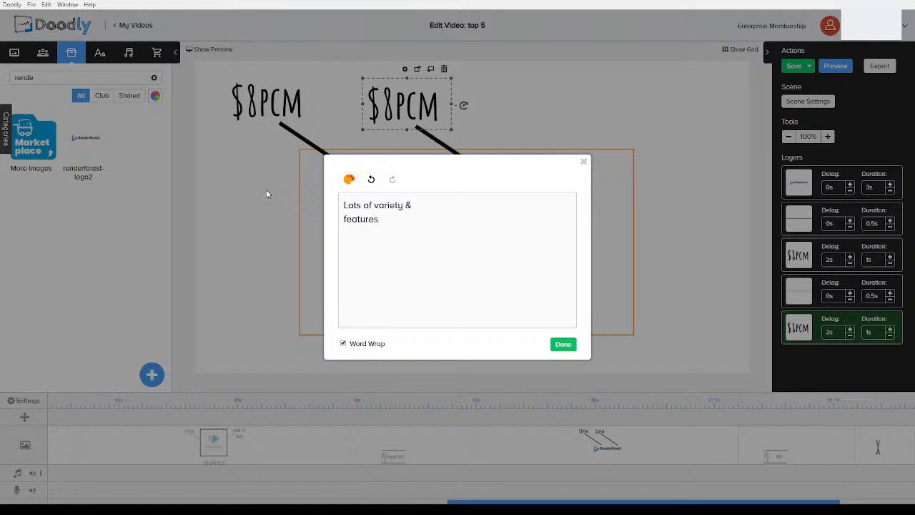
pyautogui.click(573, 346)
pyautogui.moveTo(469, 106); pyautogui.dragTo(560, 112)
pyautogui.moveTo(461, 124); pyautogui.dragTo(451, 136)
# Redraw the features callout's line to point straight down toward the logo
pyautogui.click(525, 206)
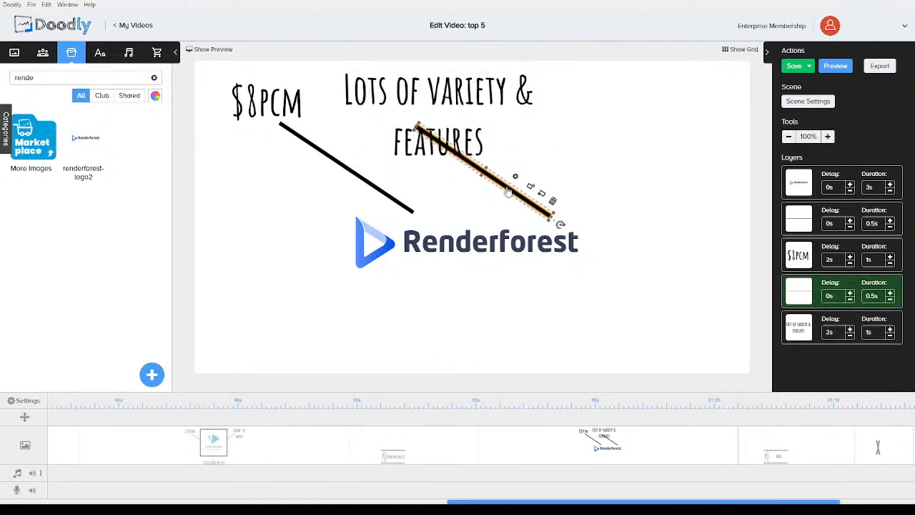
pyautogui.moveTo(438, 142); pyautogui.dragTo(472, 163)
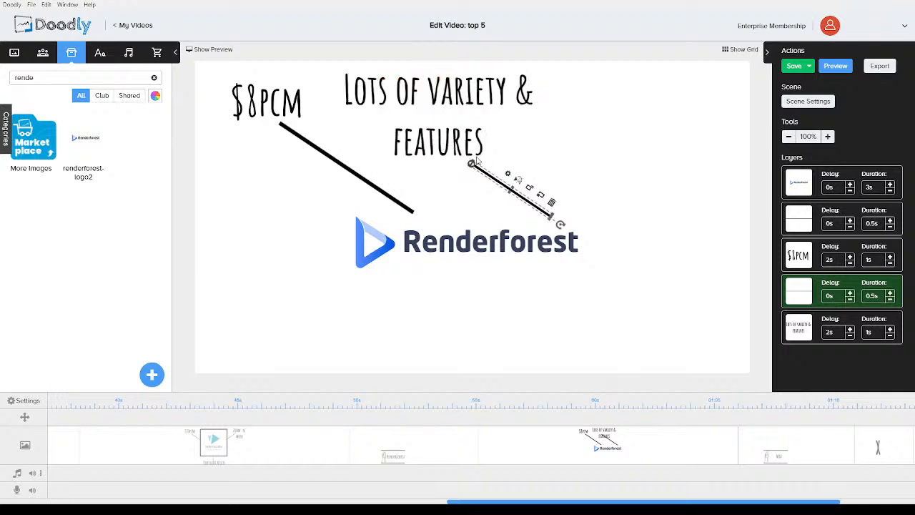
pyautogui.moveTo(560, 225); pyautogui.dragTo(514, 246)
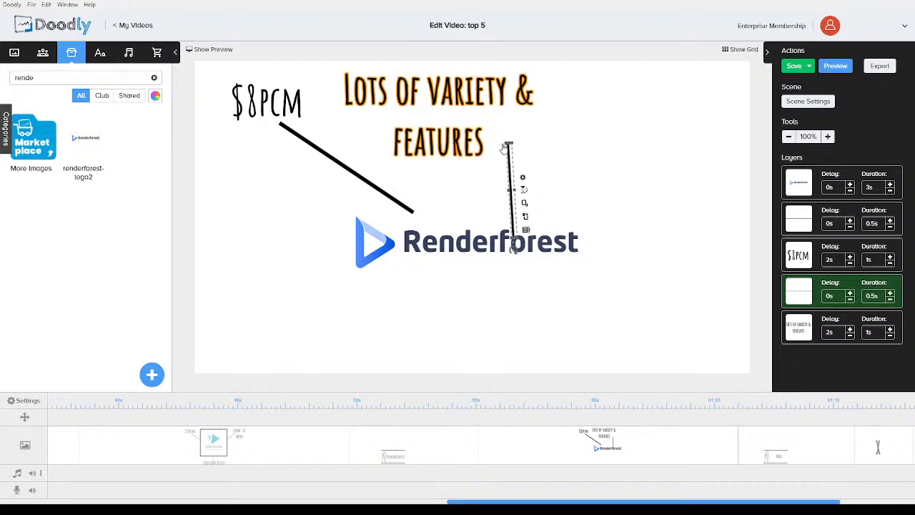
pyautogui.moveTo(507, 144); pyautogui.dragTo(443, 172)
pyautogui.click(238, 281)
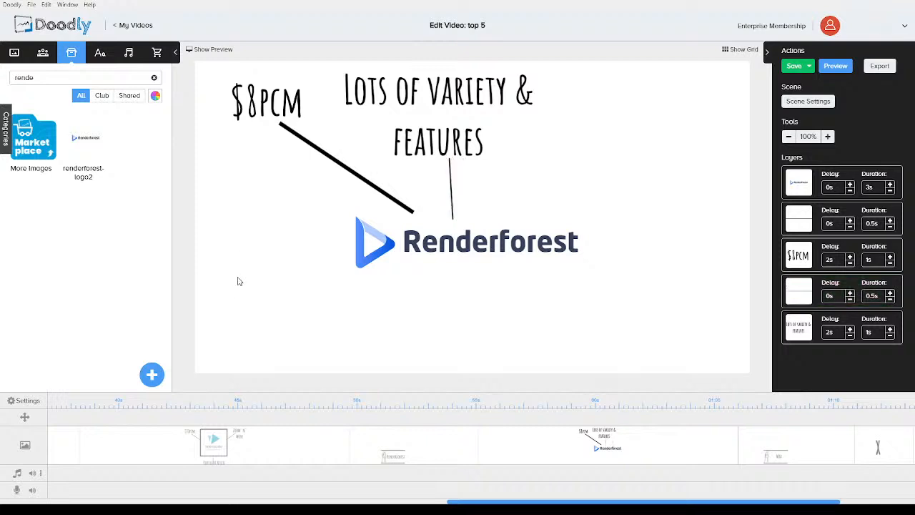
# Paste another callout on the right side and change its text to Not as much control
pyautogui.hotkey('ctrl', 'v')
pyautogui.moveTo(280, 104); pyautogui.dragTo(565, 155)
pyautogui.click(607, 278)
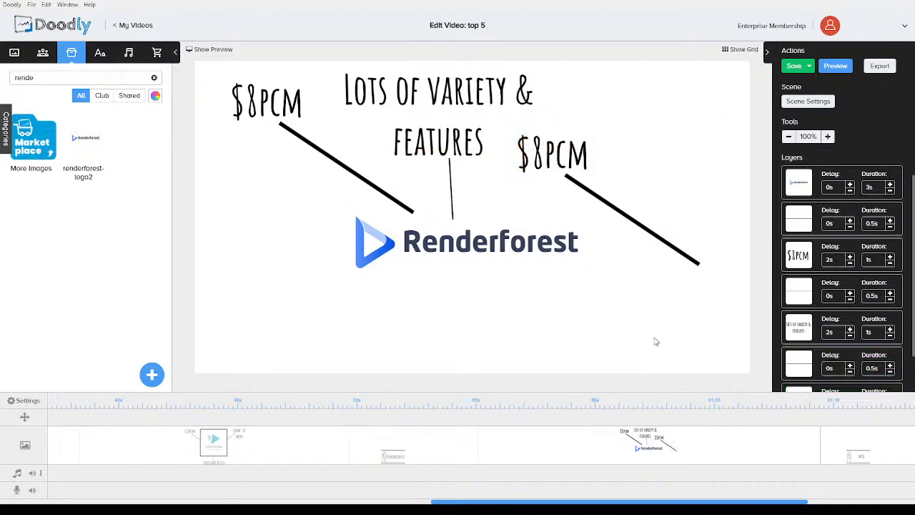
pyautogui.doubleClick(559, 153)
pyautogui.moveTo(376, 219); pyautogui.dragTo(308, 206)
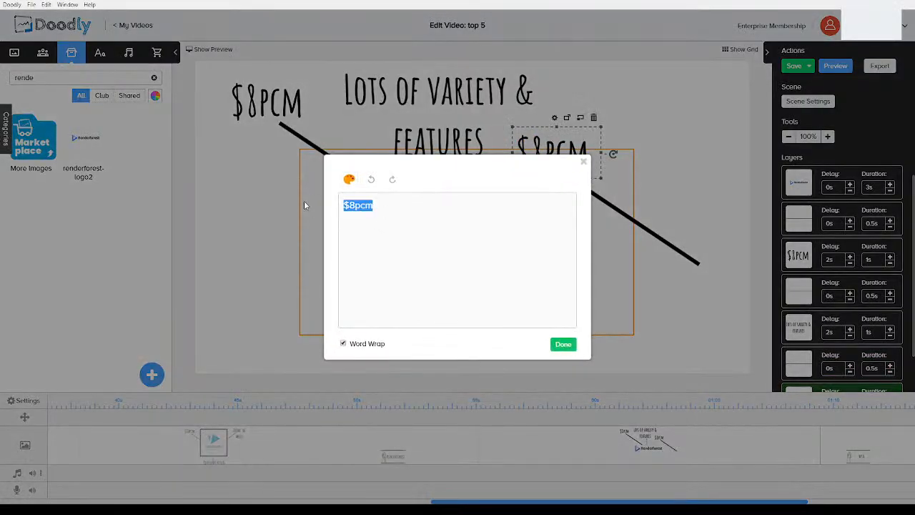
pyautogui.write('Not as much control')
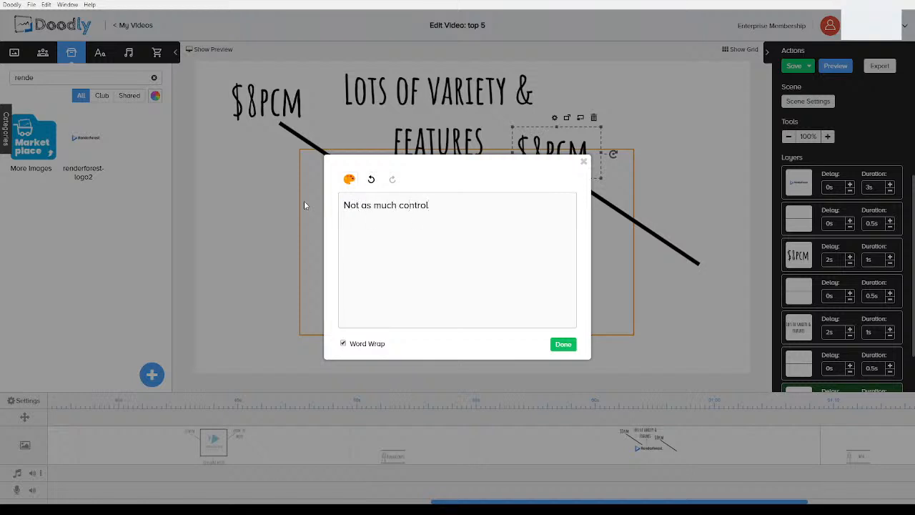
pyautogui.click(563, 345)
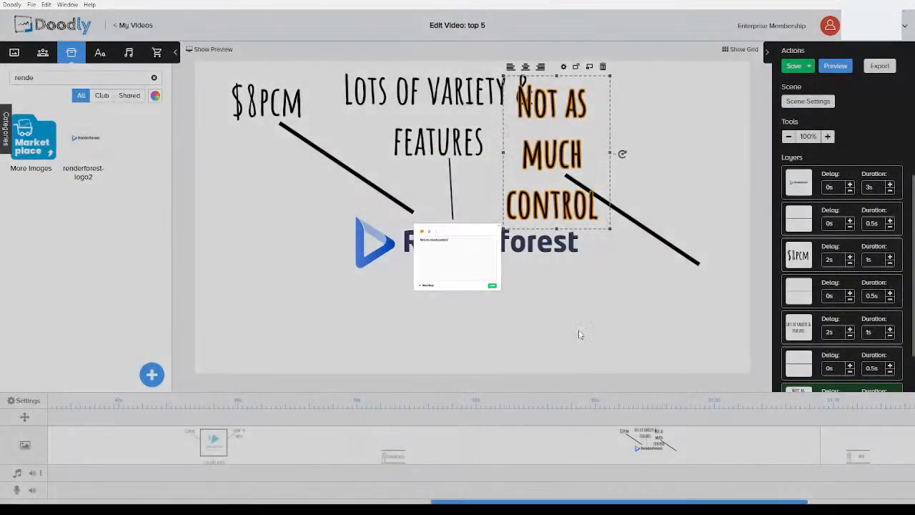
# Widen the Not as much control text and angle its line down toward the logo
pyautogui.moveTo(611, 160); pyautogui.dragTo(746, 163)
pyautogui.moveTo(659, 130); pyautogui.dragTo(681, 109)
pyautogui.click(694, 259)
pyautogui.moveTo(710, 273); pyautogui.dragTo(545, 205)
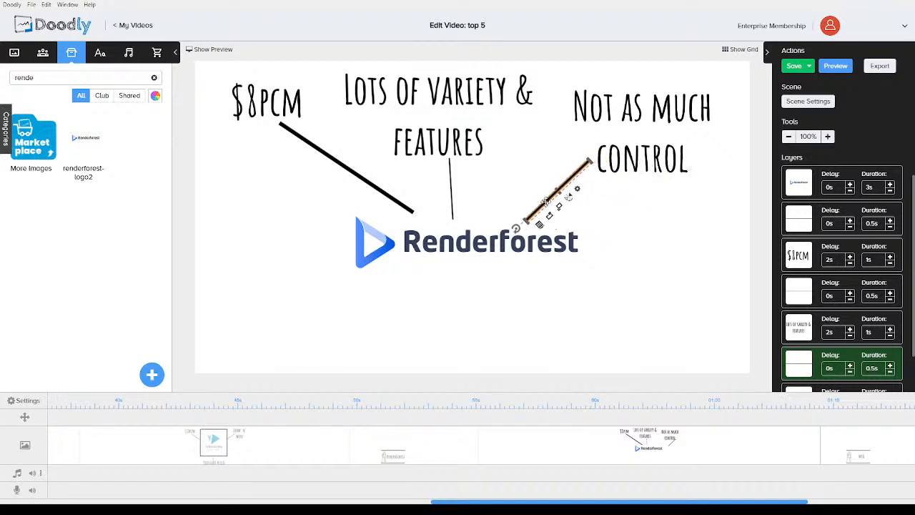
pyautogui.click(654, 342)
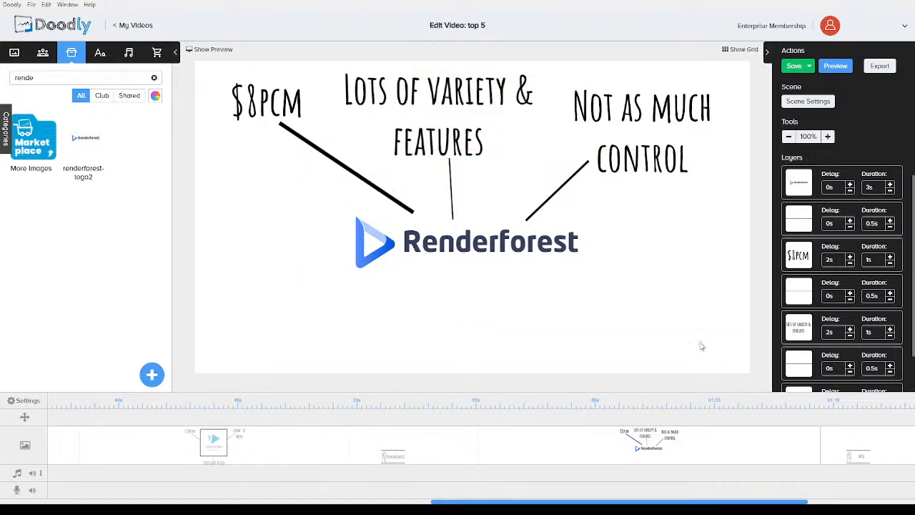
# Open the next transition scene and change the easel number to #1
pyautogui.click(838, 450)
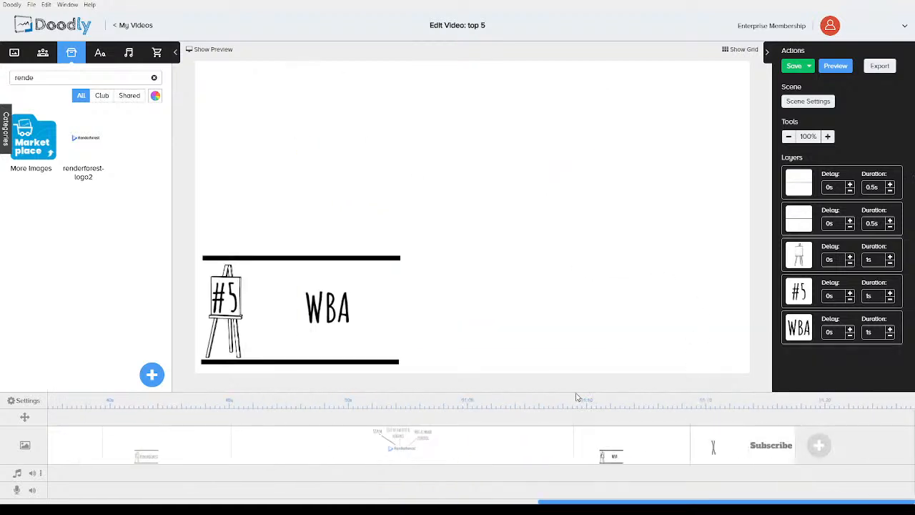
pyautogui.doubleClick(230, 302)
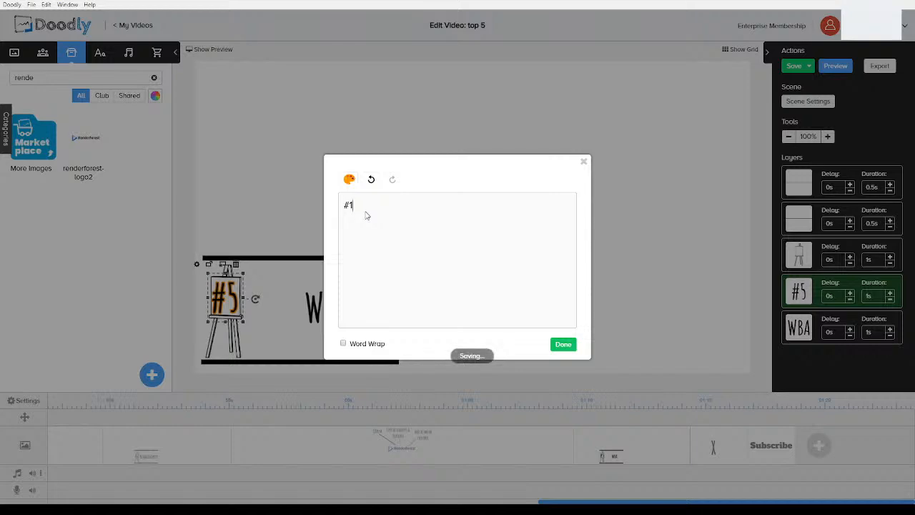
pyautogui.click(559, 345)
# Replace the WBA title text beside the easel with Doodly
pyautogui.click(331, 318)
pyautogui.doubleClick(331, 318)
pyautogui.moveTo(377, 213); pyautogui.dragTo(320, 206)
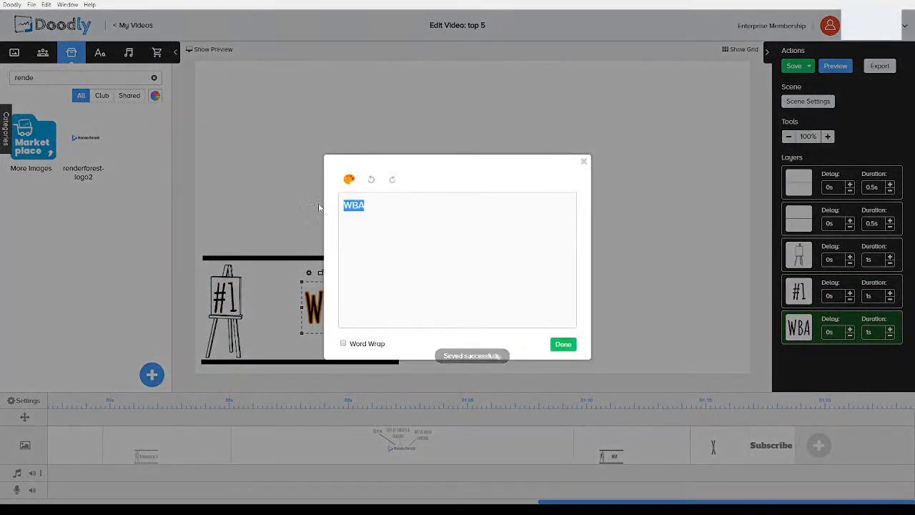
pyautogui.write('Doodly')
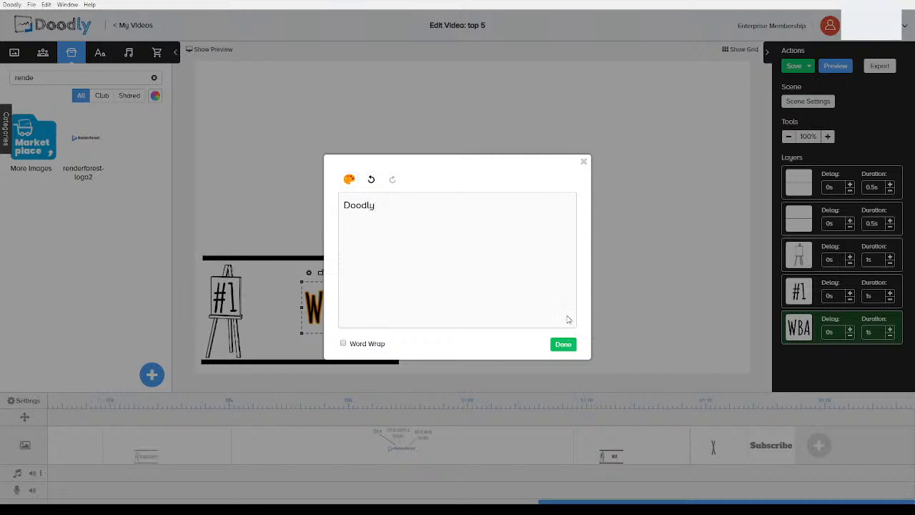
pyautogui.click(563, 344)
# Enlarge and position the Doodly title, then apply the scene settings
pyautogui.moveTo(333, 309)
pyautogui.mouseDown()
pyautogui.moveTo(304, 310)
pyautogui.moveTo(387, 349)
pyautogui.mouseUp()
pyautogui.moveTo(350, 325); pyautogui.dragTo(353, 314)
pyautogui.click(537, 307)
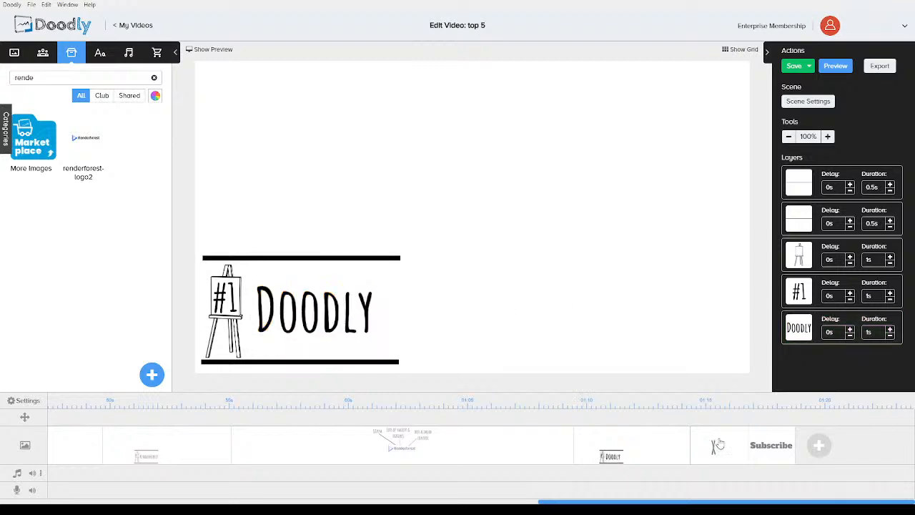
pyautogui.click(816, 102)
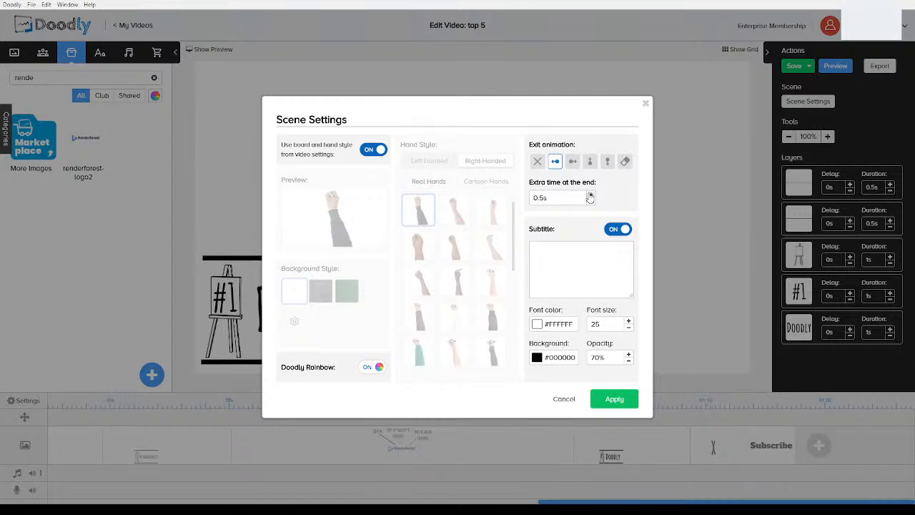
pyautogui.click(613, 398)
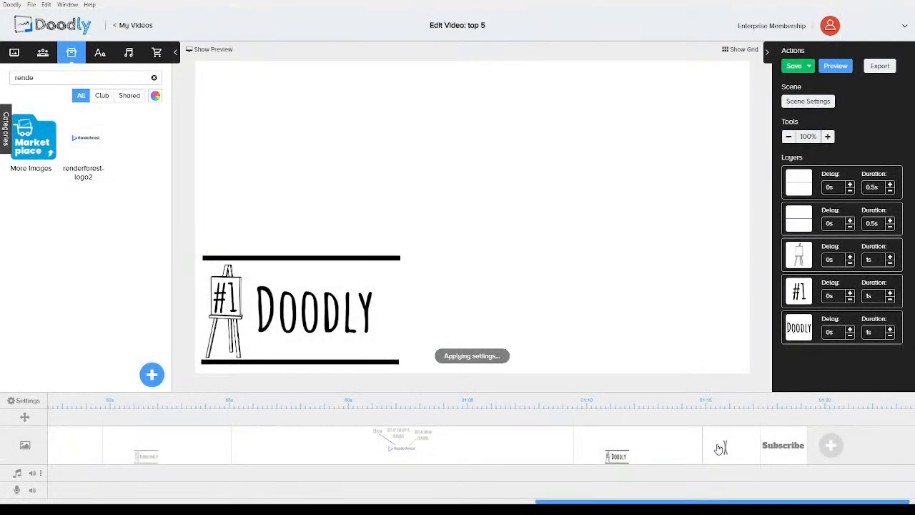
# Open the X scene and increase its extra time at the end in the scene settings
pyautogui.click(716, 445)
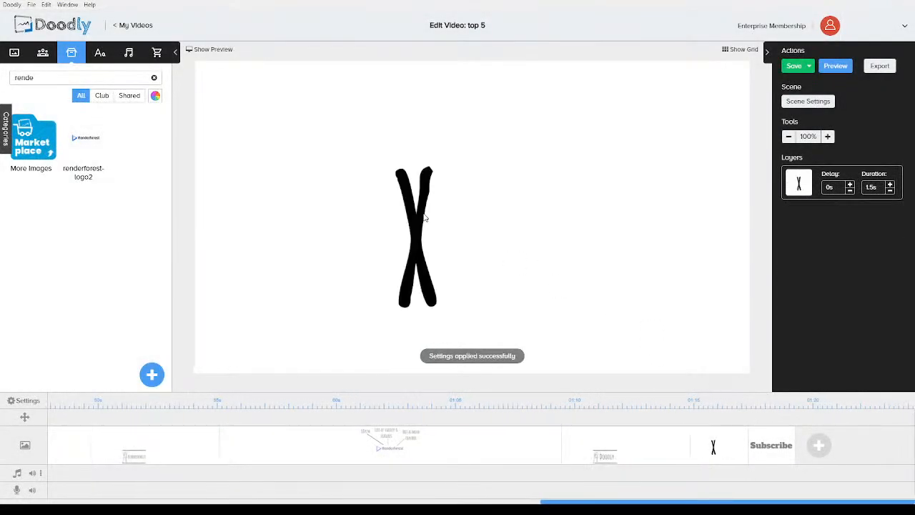
pyautogui.click(825, 102)
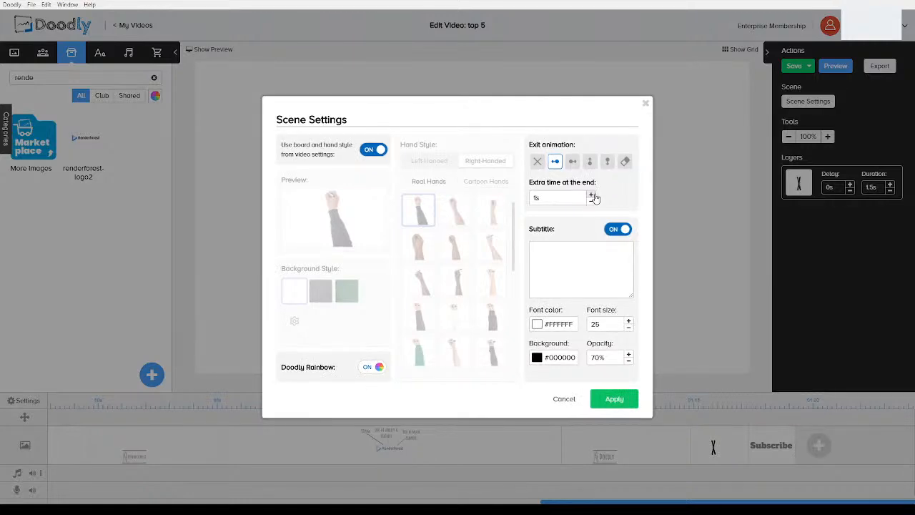
pyautogui.click(593, 195)
pyautogui.click(613, 398)
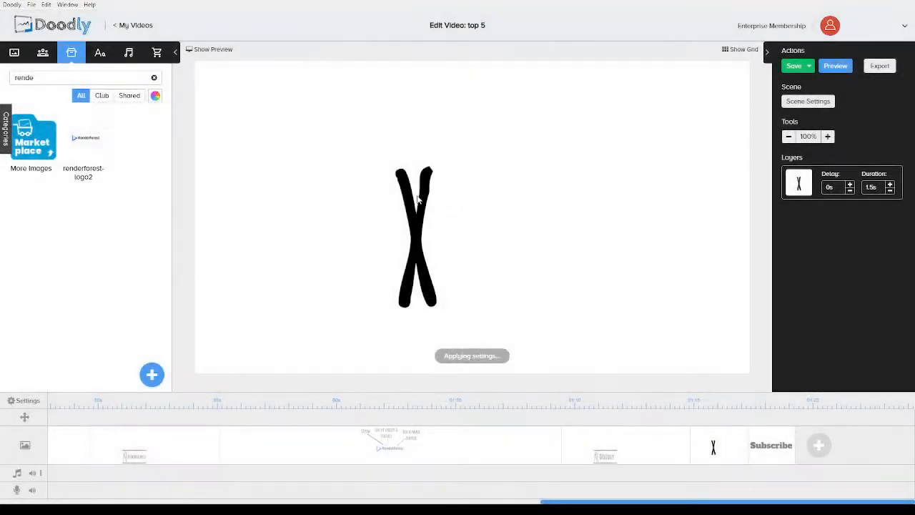
# Delete the X drawing from the scene
pyautogui.click(420, 199)
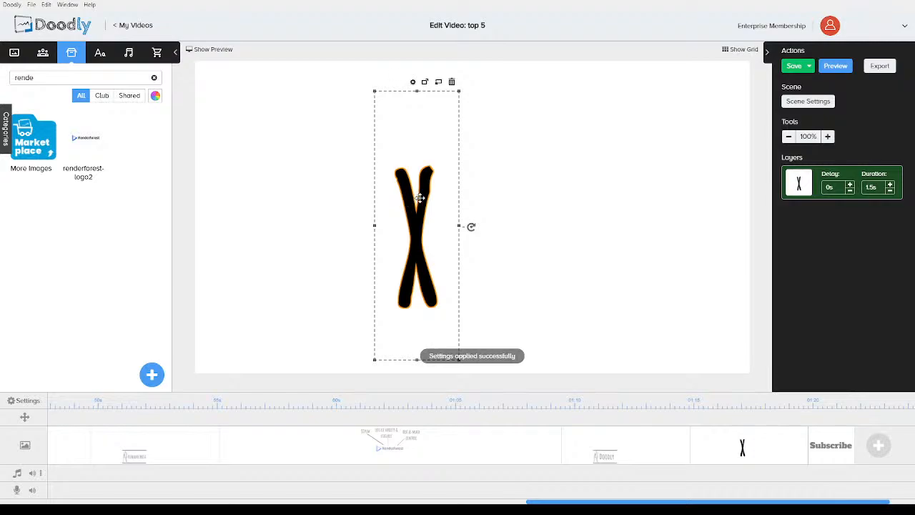
pyautogui.press('Delete')
pyautogui.click(484, 280)
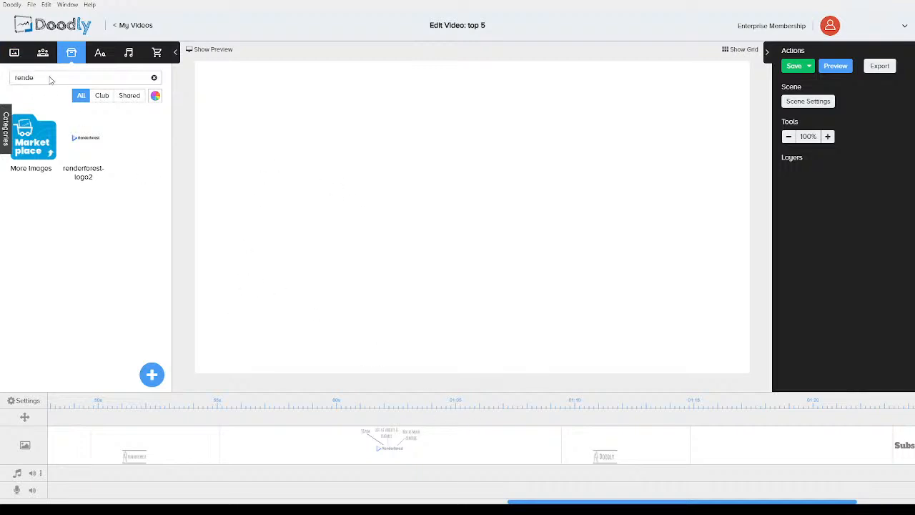
# Search images for doodly and place the Doodly logo in the empty scene
pyautogui.write('oodly')
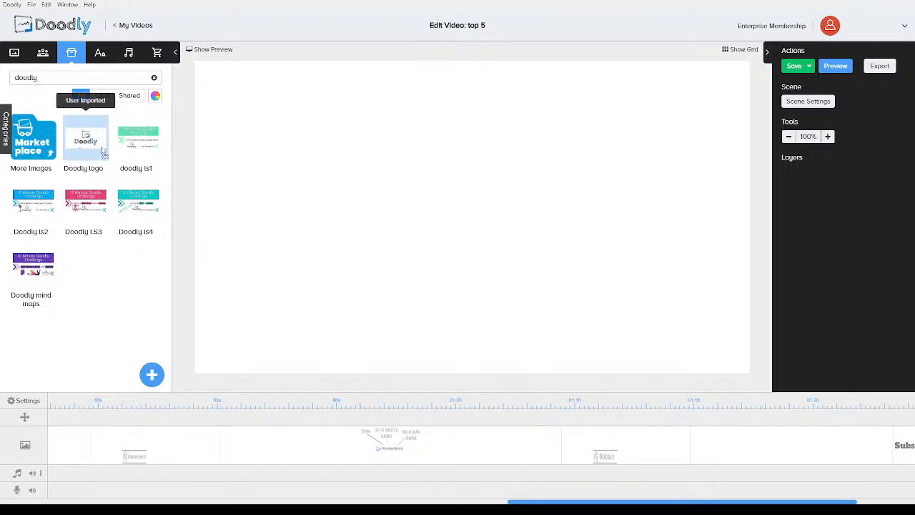
pyautogui.moveTo(422, 216)
pyautogui.mouseDown()
pyautogui.moveTo(466, 252)
pyautogui.moveTo(462, 291)
pyautogui.mouseUp()
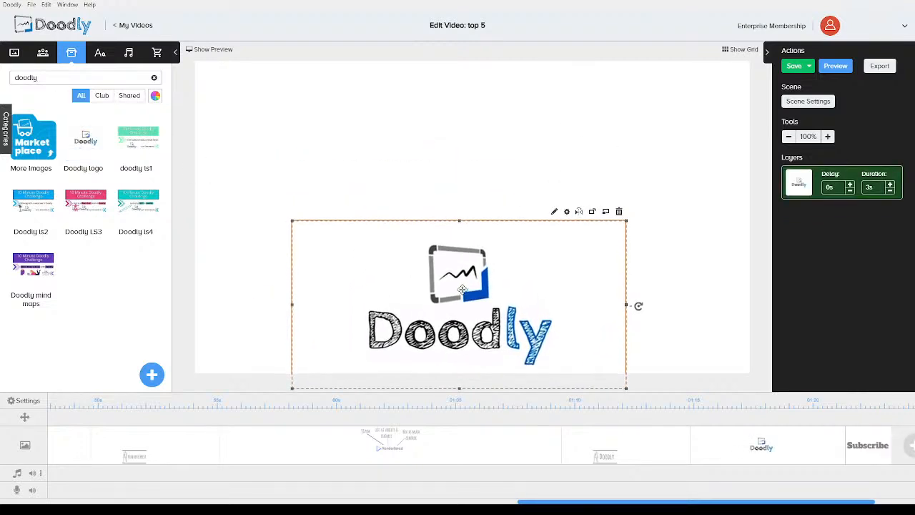
# Copy the $8pcm callout and its line from the Renderforest scene and paste them into the Doodly logo scene
pyautogui.click(290, 147)
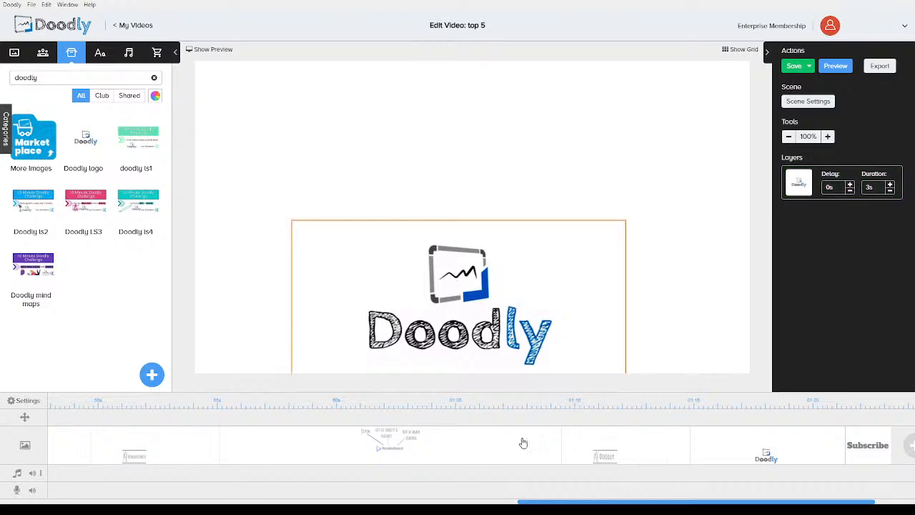
pyautogui.click(402, 443)
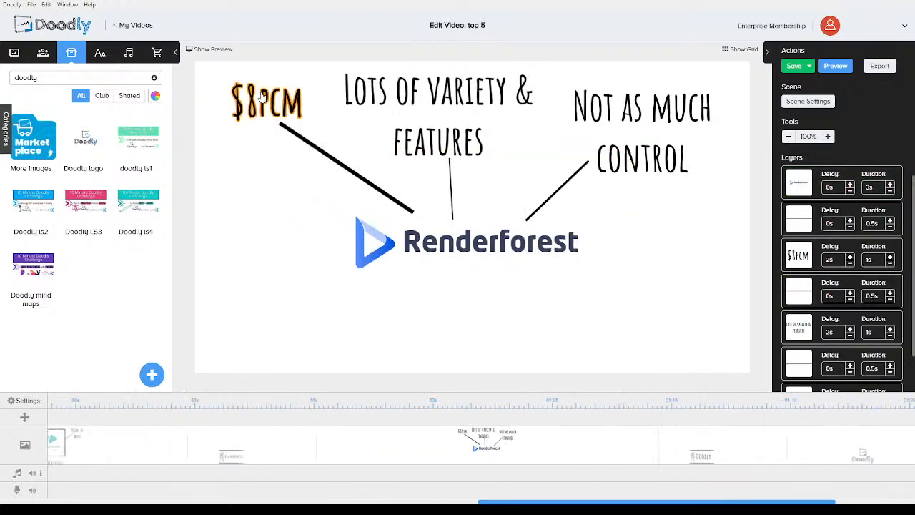
pyautogui.click(285, 120)
pyautogui.click(308, 141)
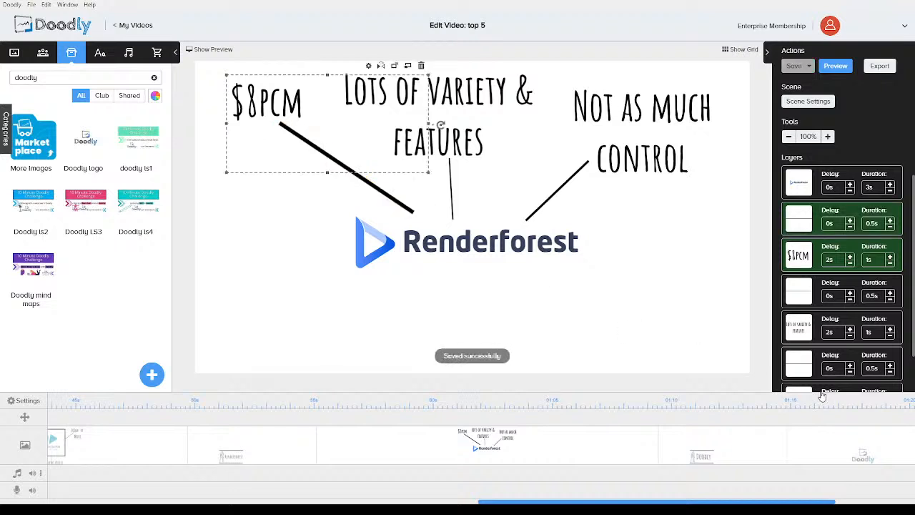
pyautogui.click(842, 439)
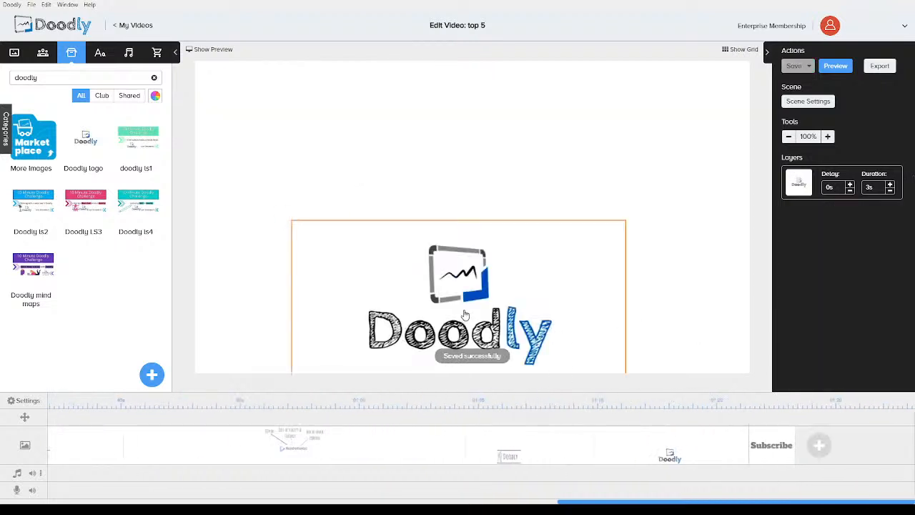
pyautogui.hotkey('ctrl', 'v')
pyautogui.moveTo(355, 179); pyautogui.dragTo(341, 242)
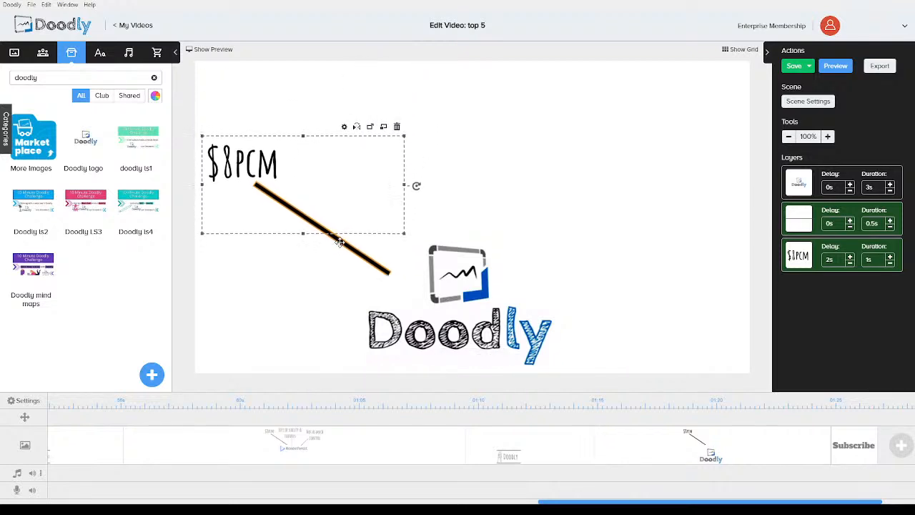
# Change the pasted callout text to "$67 One Off" and "Payment" on two lines
pyautogui.click(229, 289)
pyautogui.doubleClick(247, 167)
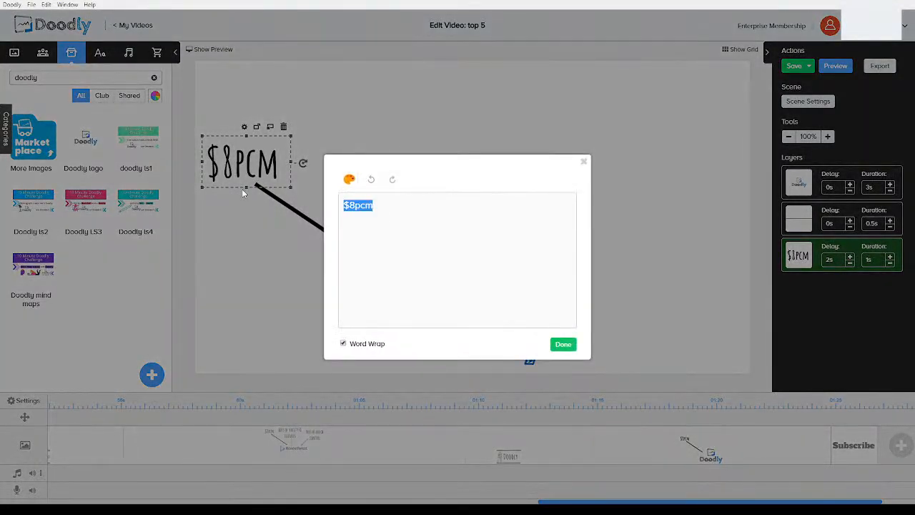
pyautogui.write('$67 One o')
pyautogui.press('BackSpace')
pyautogui.write('Off')
pyautogui.press('Return')
pyautogui.write('Payment')
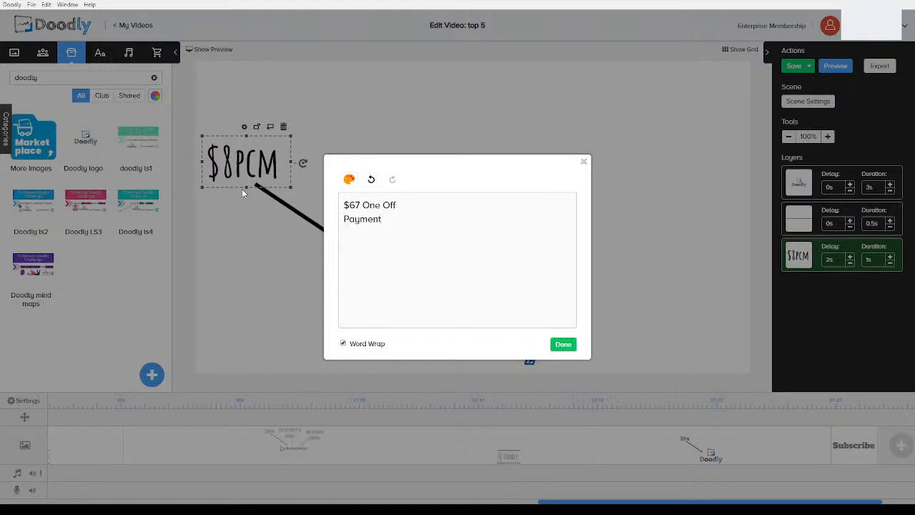
pyautogui.click(561, 343)
# Reposition the payment text in the upper left and angle its line down to the Doodly logo
pyautogui.moveTo(268, 143); pyautogui.dragTo(303, 116)
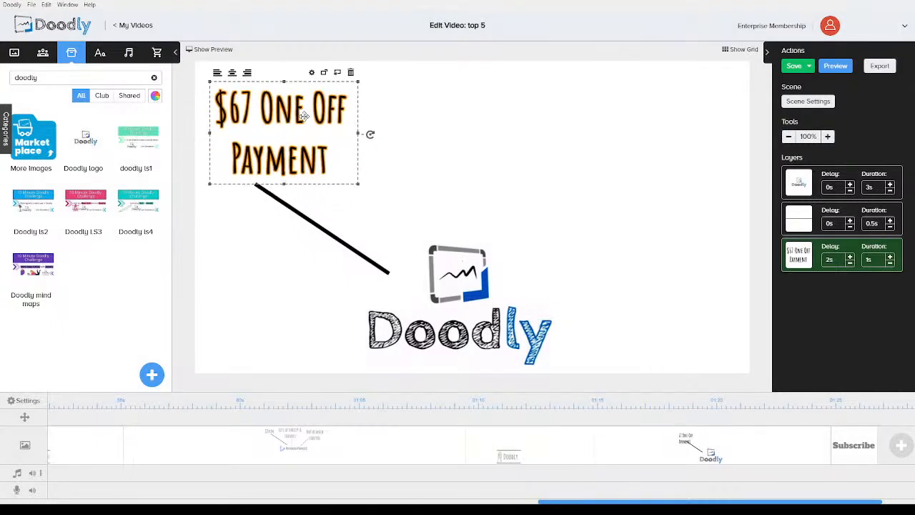
pyautogui.click(288, 213)
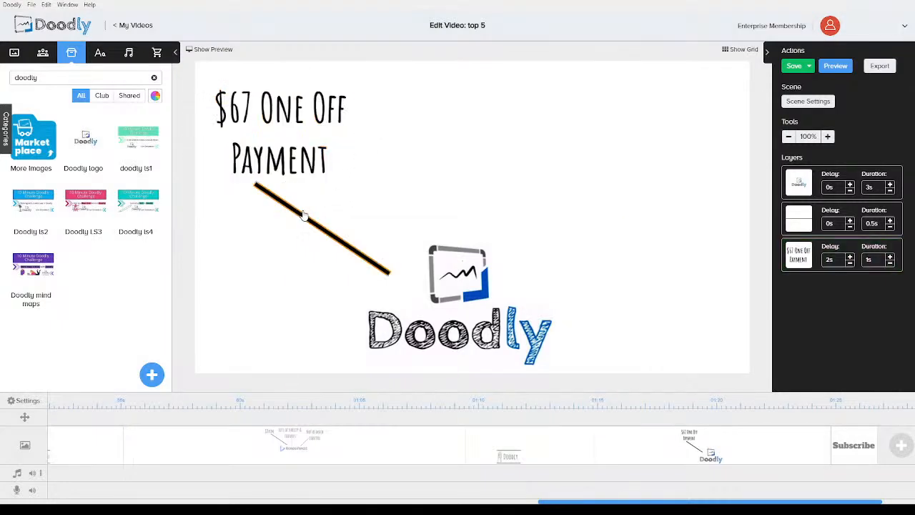
pyautogui.click(302, 217)
pyautogui.moveTo(399, 284); pyautogui.dragTo(377, 304)
pyautogui.moveTo(345, 257); pyautogui.dragTo(366, 268)
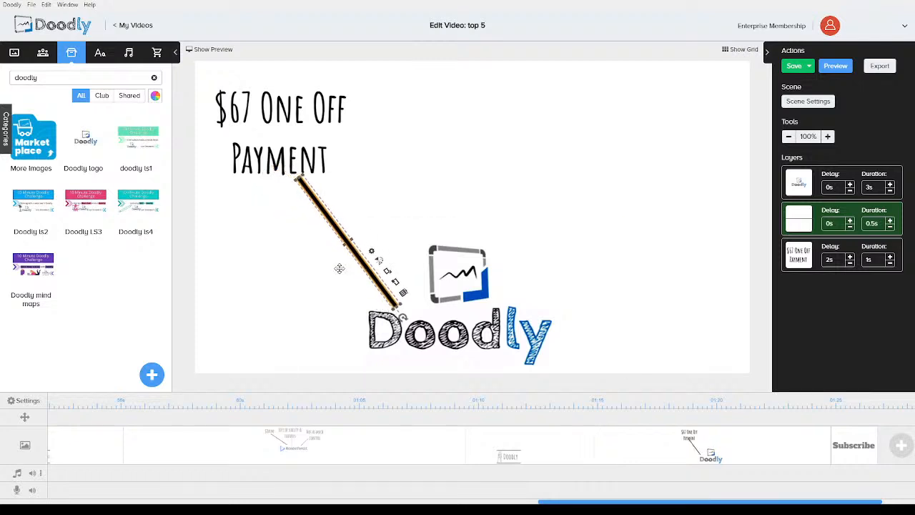
# Paste another copy of the $8pcm callout and move it to the upper middle of the scene
pyautogui.click(244, 287)
pyautogui.hotkey('ctrl', 'v')
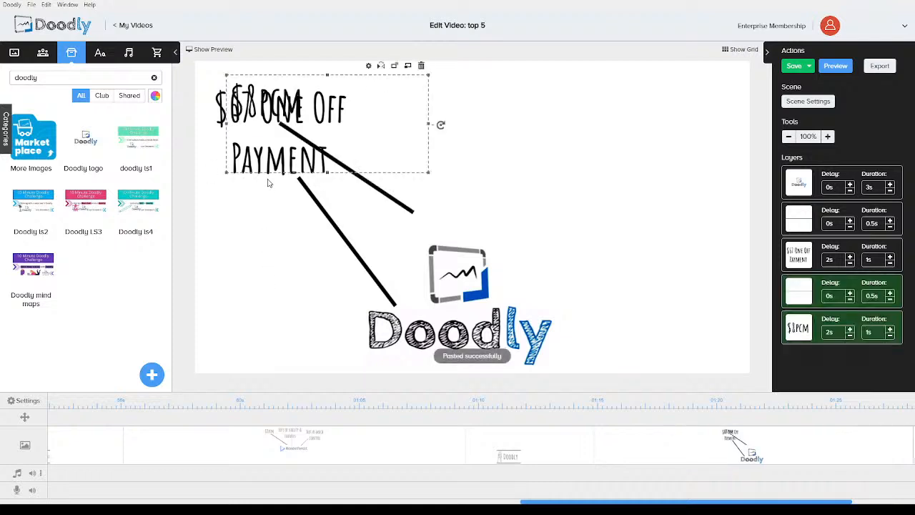
pyautogui.moveTo(275, 113); pyautogui.dragTo(429, 125)
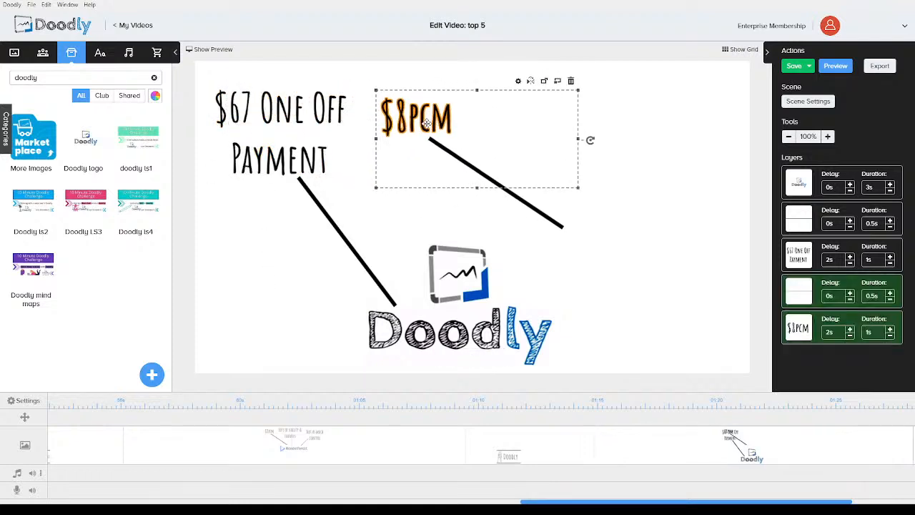
pyautogui.click(680, 132)
# Change the second callout's text to "Good Assets"
pyautogui.doubleClick(418, 111)
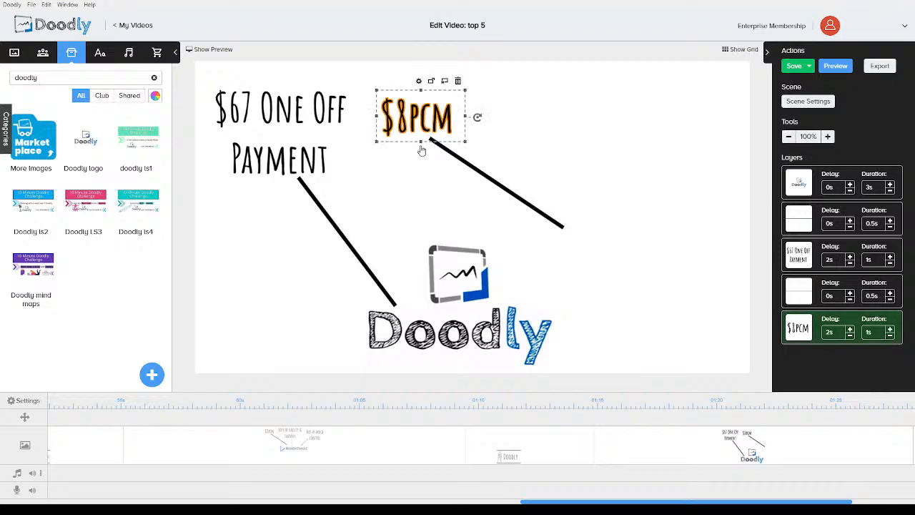
pyautogui.moveTo(384, 206); pyautogui.dragTo(309, 196)
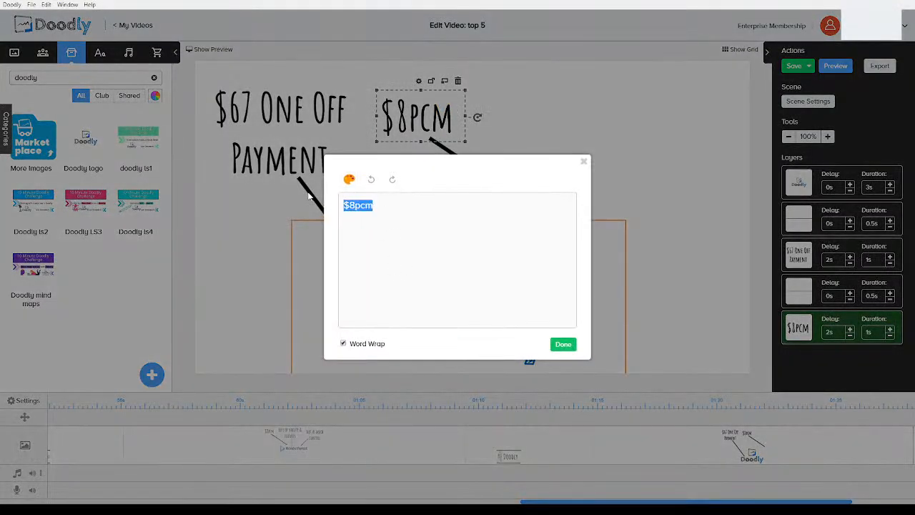
pyautogui.write('Good Assets')
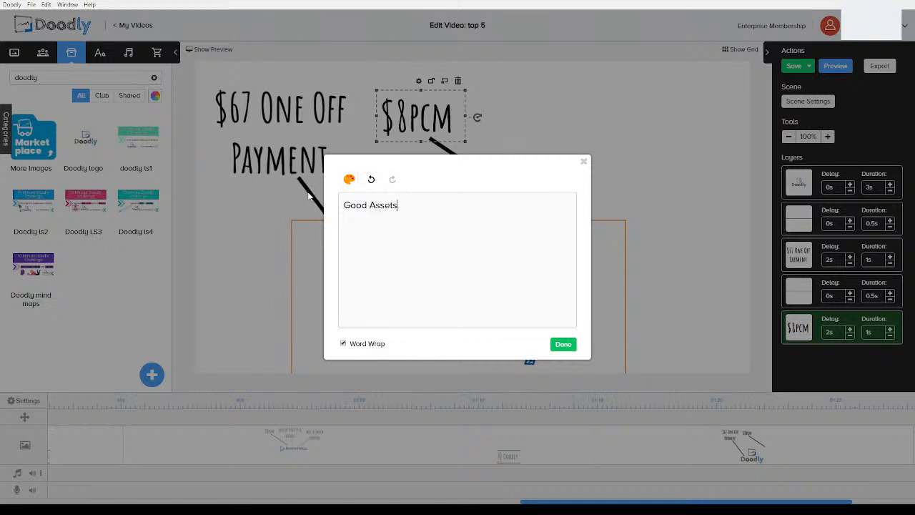
pyautogui.click(563, 344)
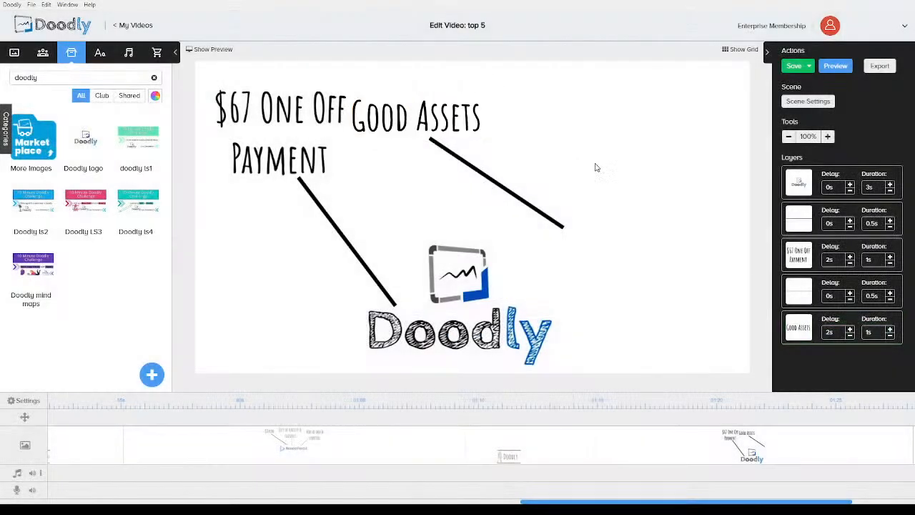
# Position the Good Assets text and make its line vertical, pointing down to the logo
pyautogui.moveTo(451, 122); pyautogui.dragTo(473, 118)
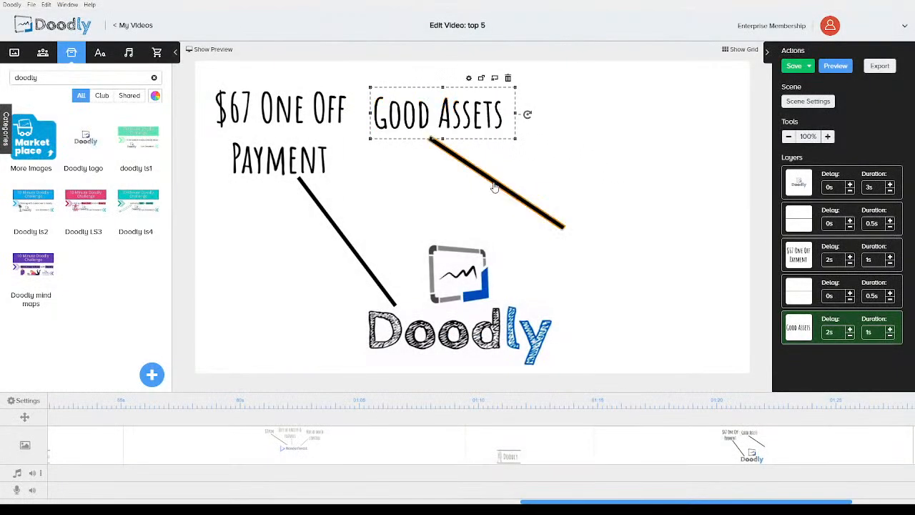
pyautogui.click(561, 225)
pyautogui.moveTo(574, 241); pyautogui.dragTo(456, 211)
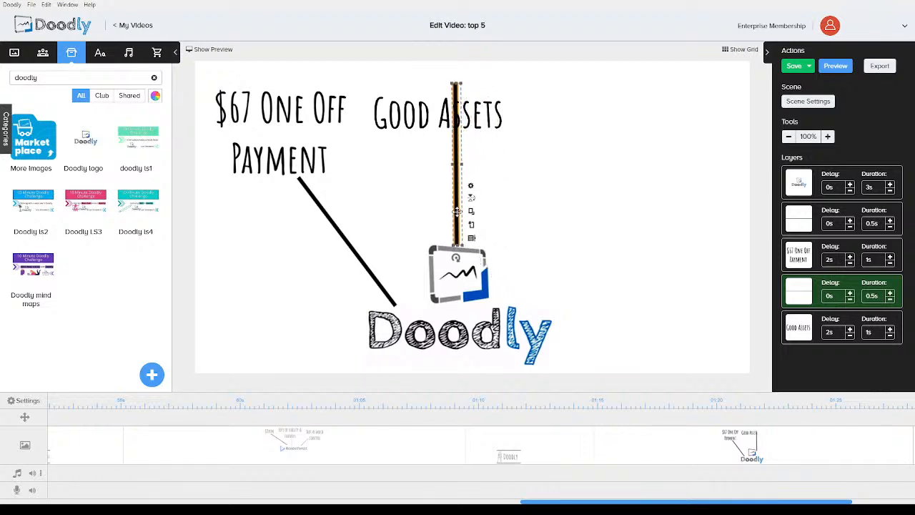
pyautogui.moveTo(454, 84); pyautogui.dragTo(464, 115)
pyautogui.click(607, 201)
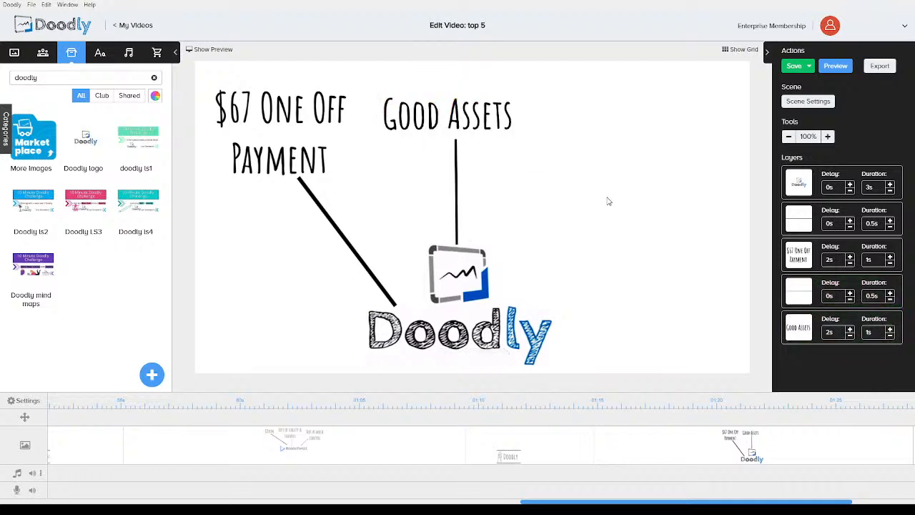
# Paste a third callout on the right side and change its text to "Full Control"
pyautogui.hotkey('ctrl', 'v')
pyautogui.moveTo(355, 122); pyautogui.dragTo(632, 160)
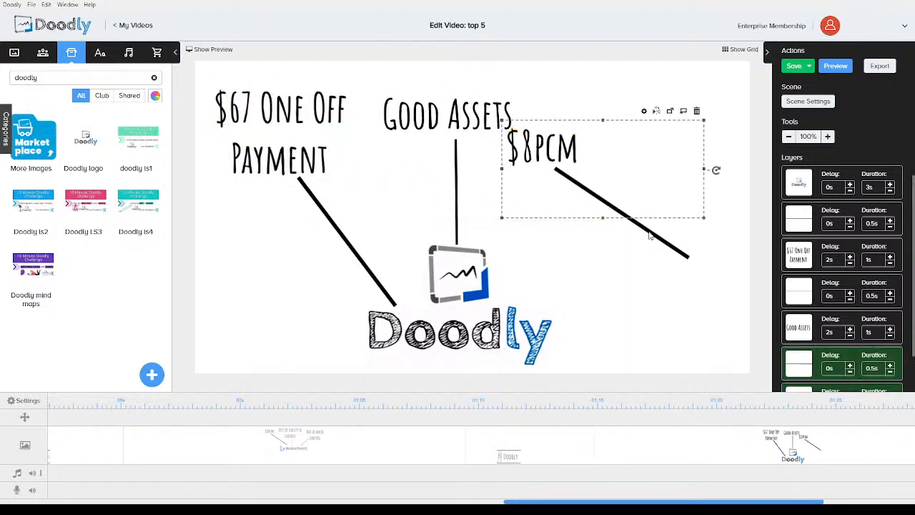
pyautogui.doubleClick(541, 146)
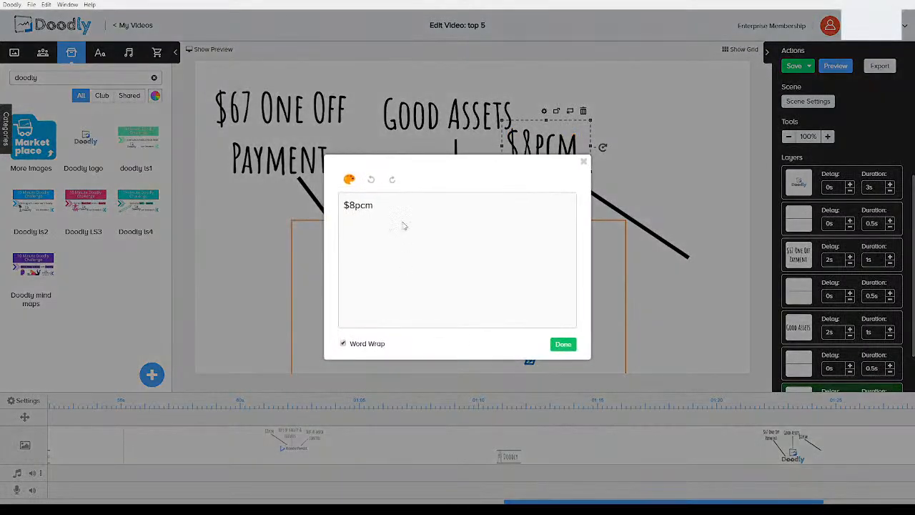
pyautogui.moveTo(404, 226); pyautogui.dragTo(294, 200)
pyautogui.write('Full Control')
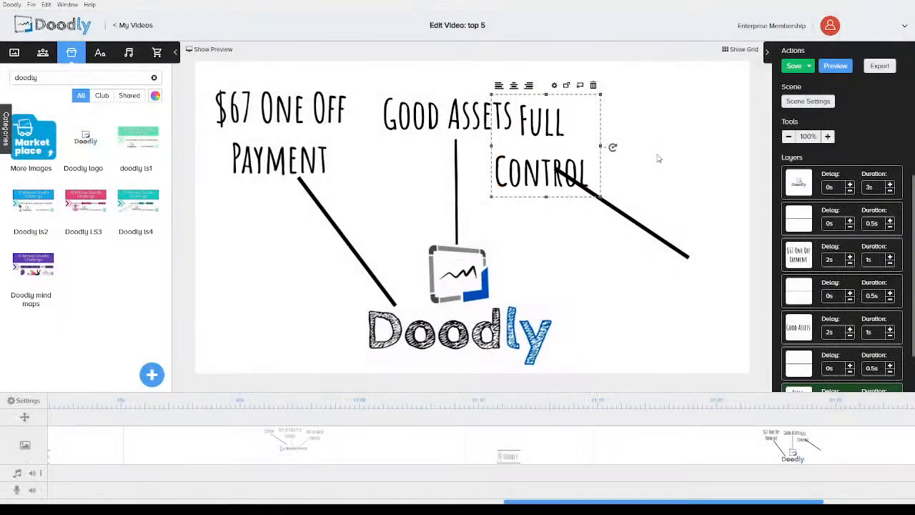
# Move the Full Control text to the upper right and angle its line down to the logo
pyautogui.moveTo(552, 133); pyautogui.dragTo(638, 120)
pyautogui.click(648, 233)
pyautogui.moveTo(700, 268); pyautogui.dragTo(558, 280)
pyautogui.moveTo(587, 250); pyautogui.dragTo(523, 276)
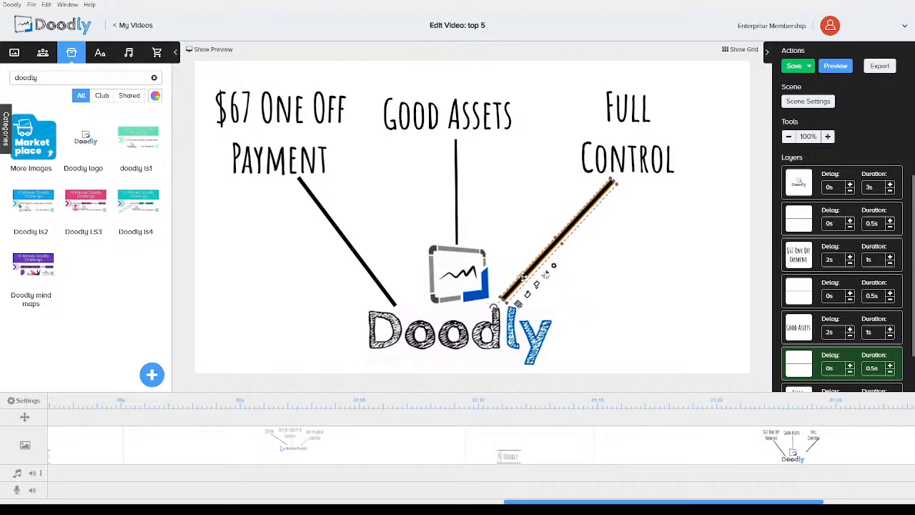
pyautogui.click(646, 294)
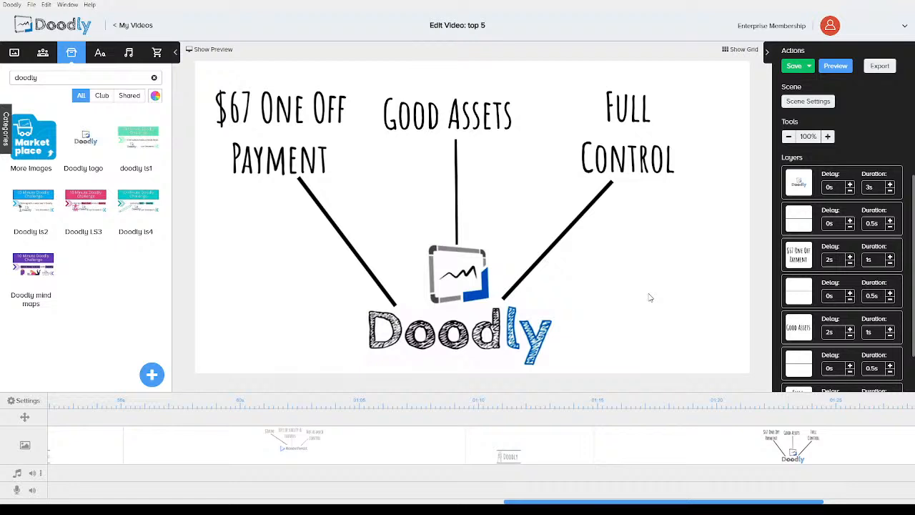
# Set the video's erase mode to Off in the video settings and apply
pyautogui.moveTo(719, 502); pyautogui.dragTo(806, 503)
pyautogui.click(795, 450)
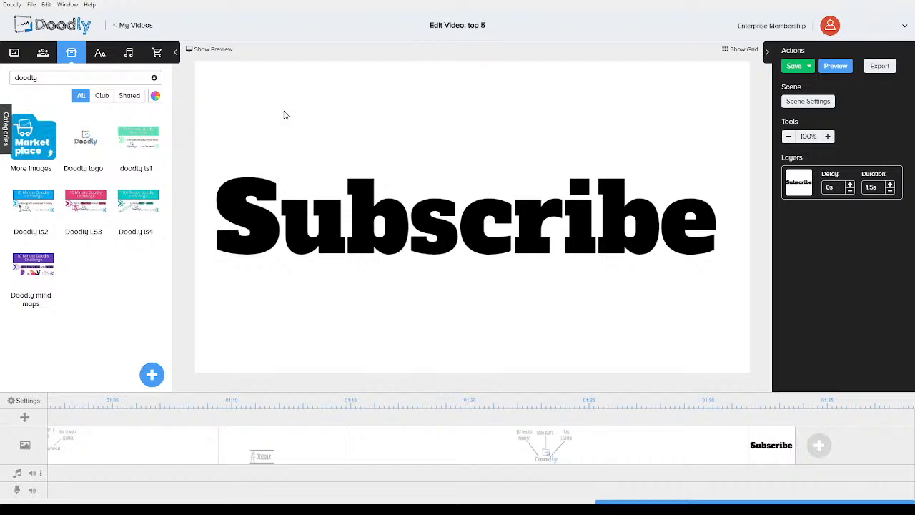
pyautogui.click(23, 402)
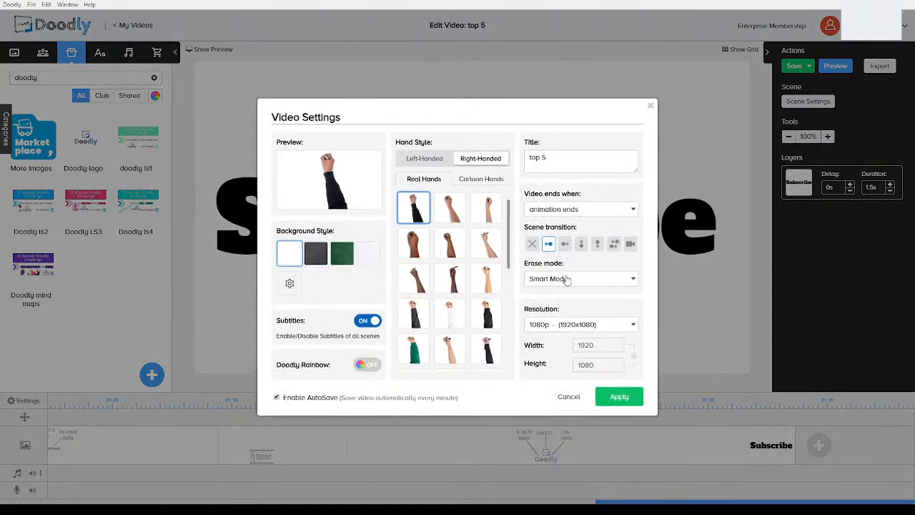
pyautogui.click(570, 319)
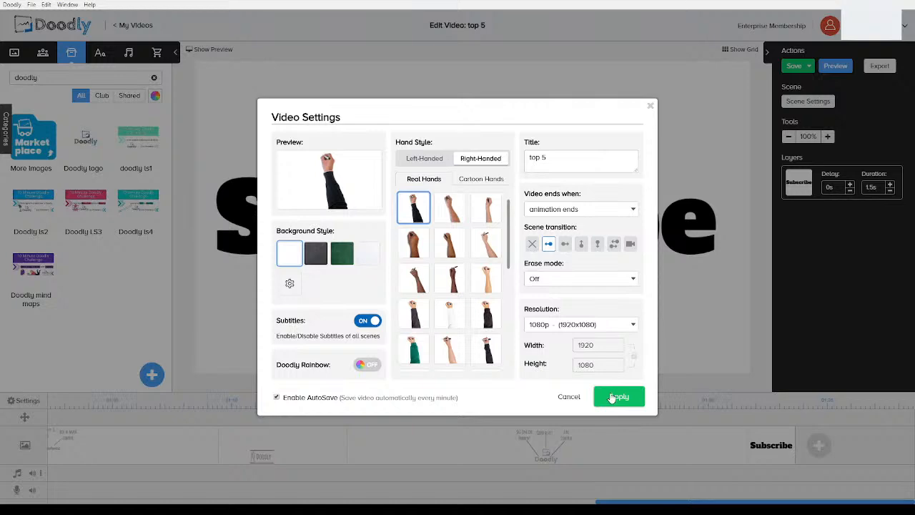
pyautogui.click(612, 398)
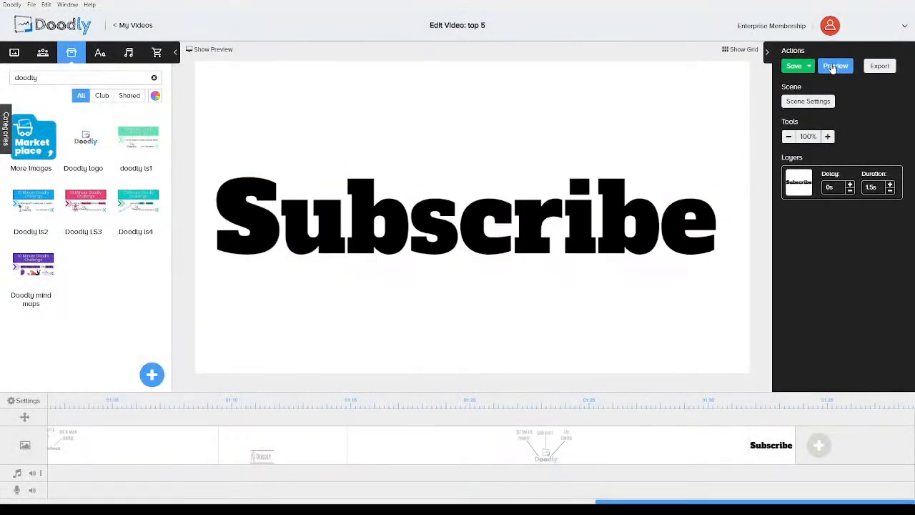
# Preview the video and scrub through its playback
pyautogui.click(832, 67)
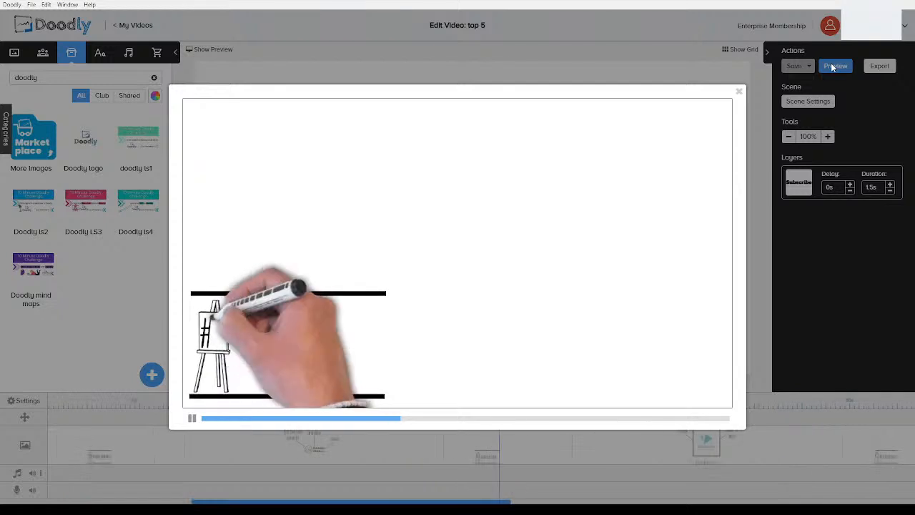
pyautogui.click(398, 420)
pyautogui.click(379, 420)
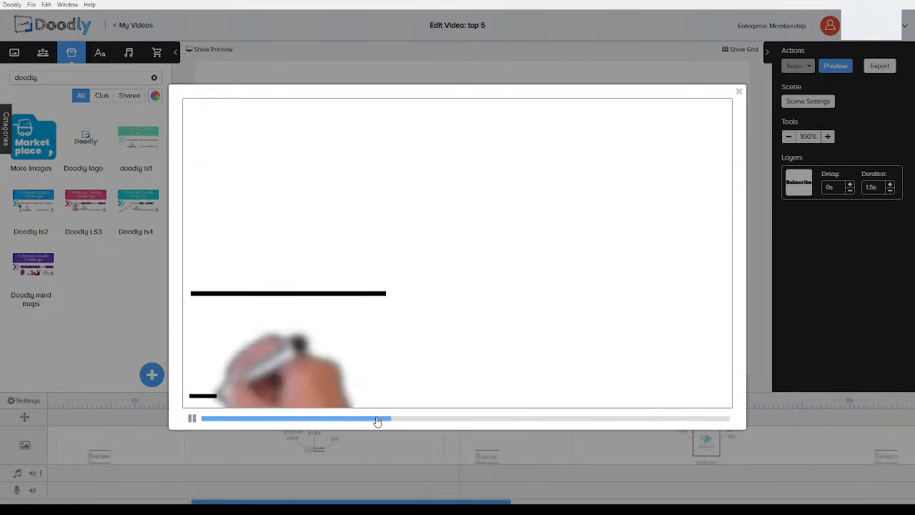
pyautogui.click(376, 420)
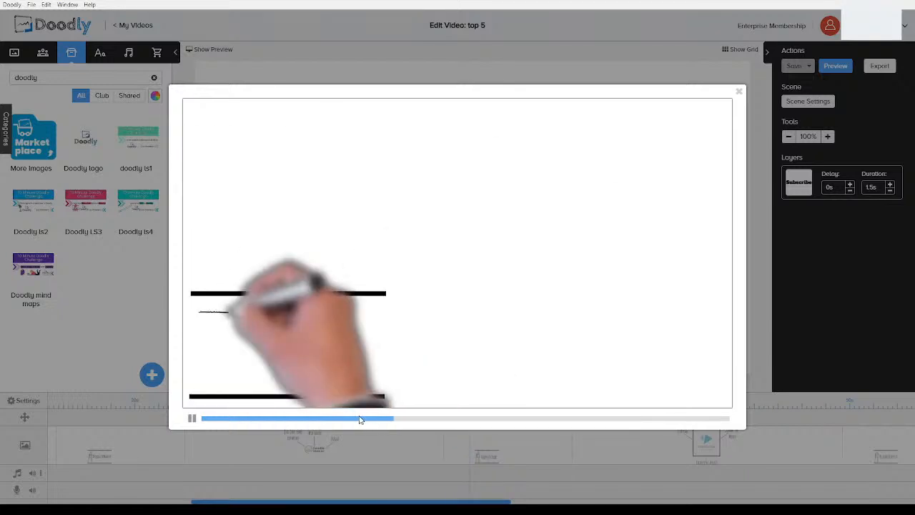
pyautogui.click(351, 420)
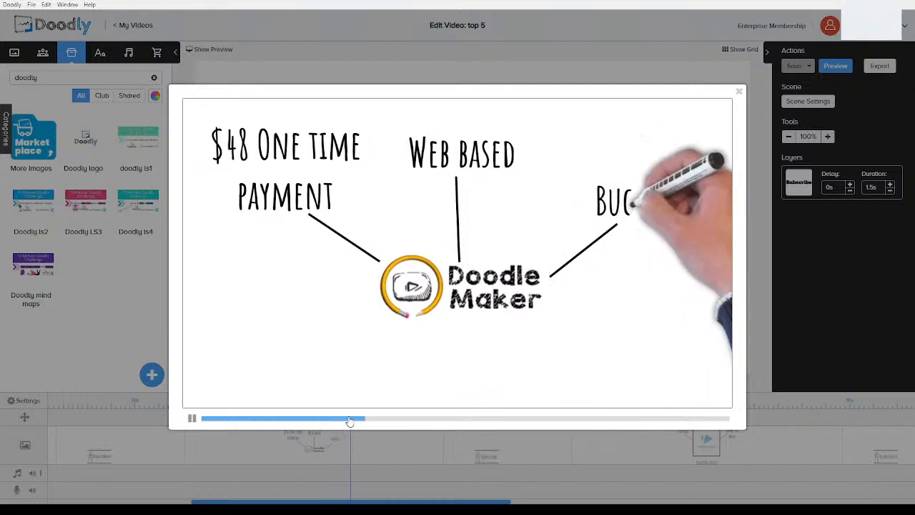
pyautogui.click(346, 420)
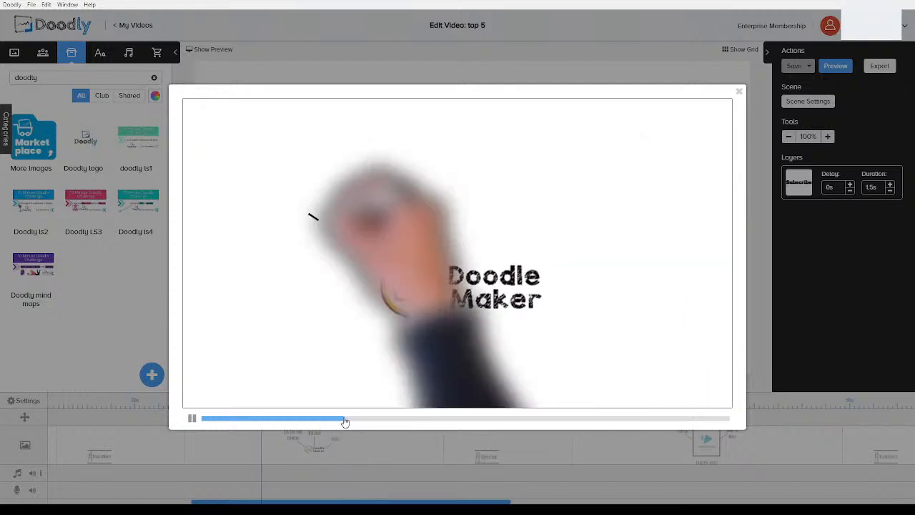